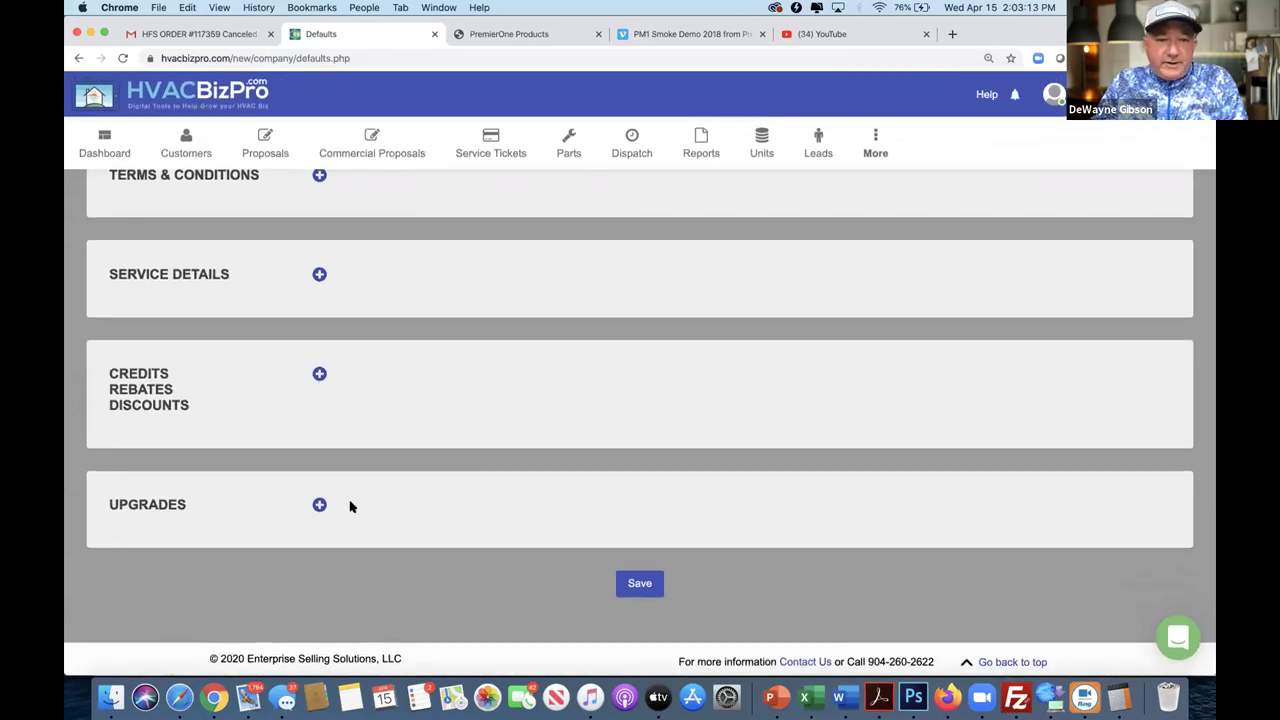
- Expand the Upgrades section of the company defaults and add a blank fourth upgrade entry
click(319, 502)
scroll(494, 491, down, 5)
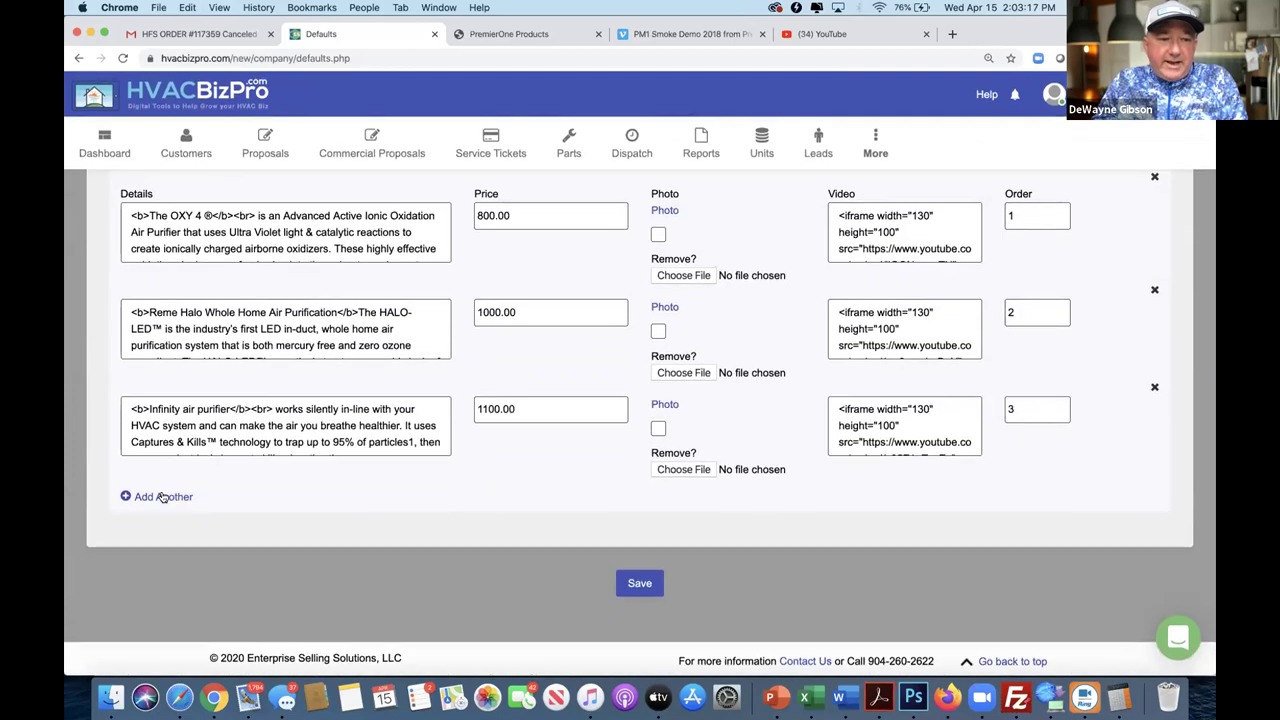
click(162, 495)
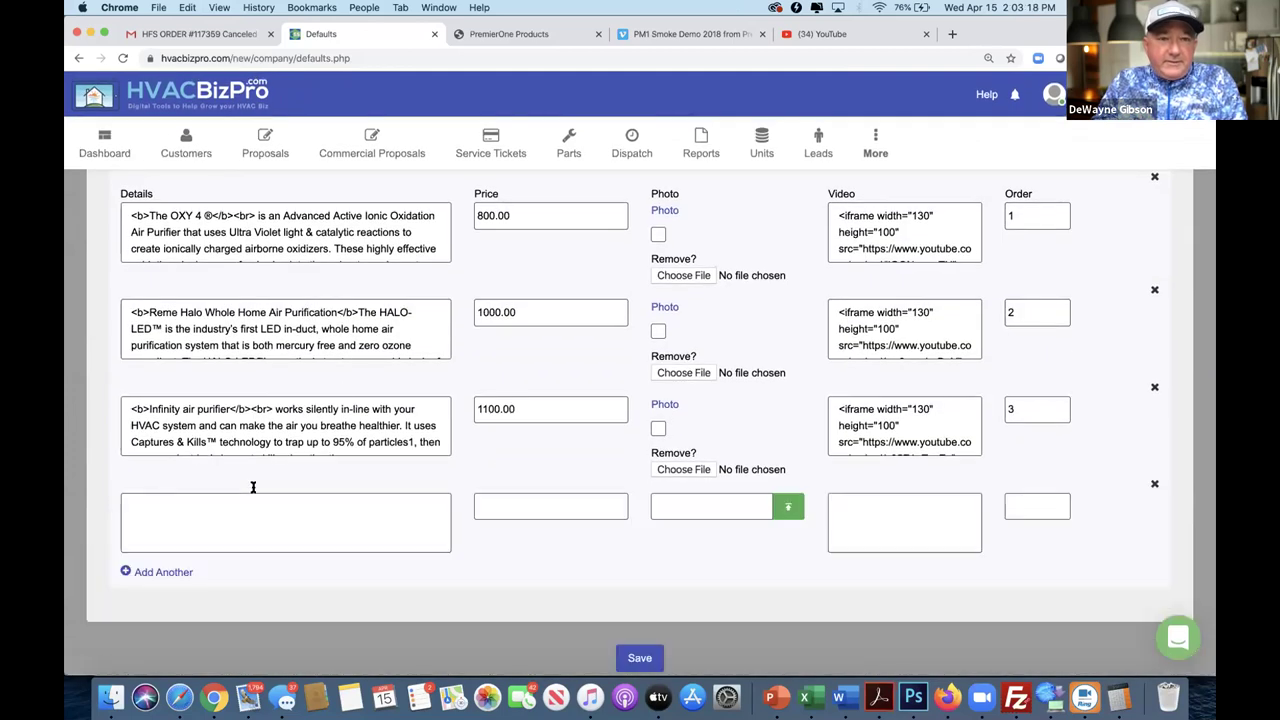
- Switch to the PremierOne Products site and open the PureFlo Model P6100 air cleaner page
click(510, 35)
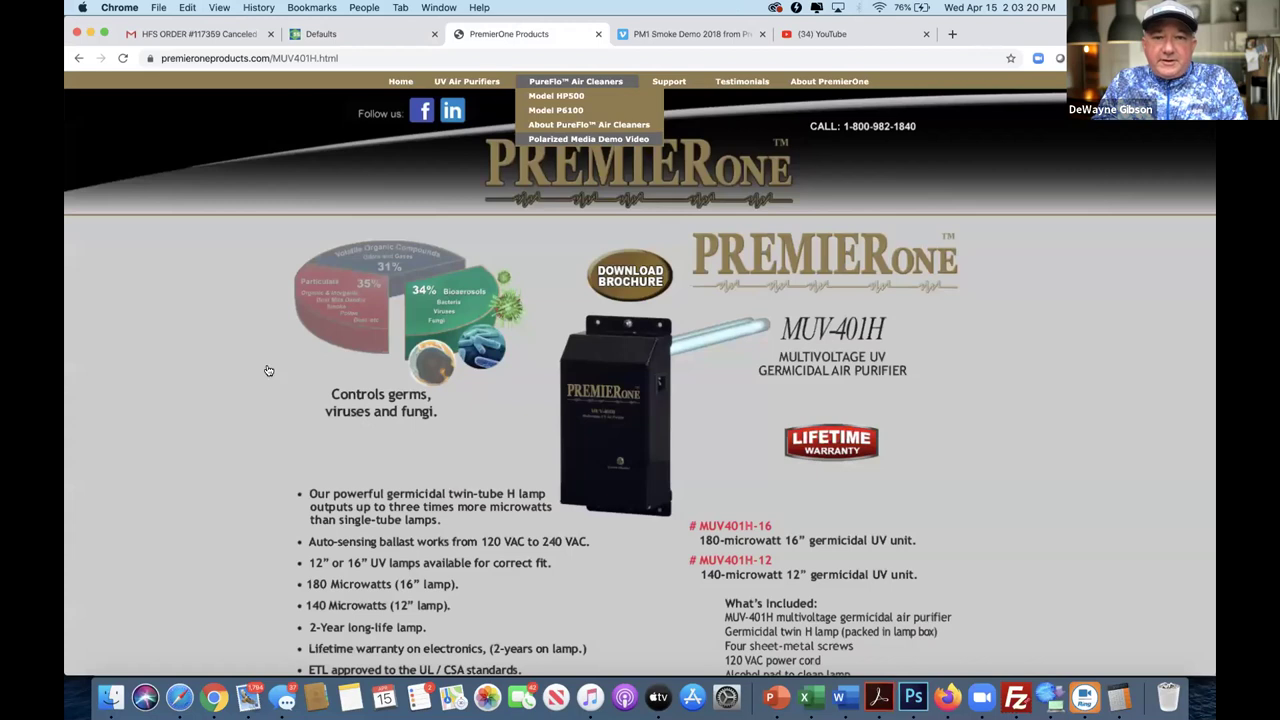
mouse_move(548, 84)
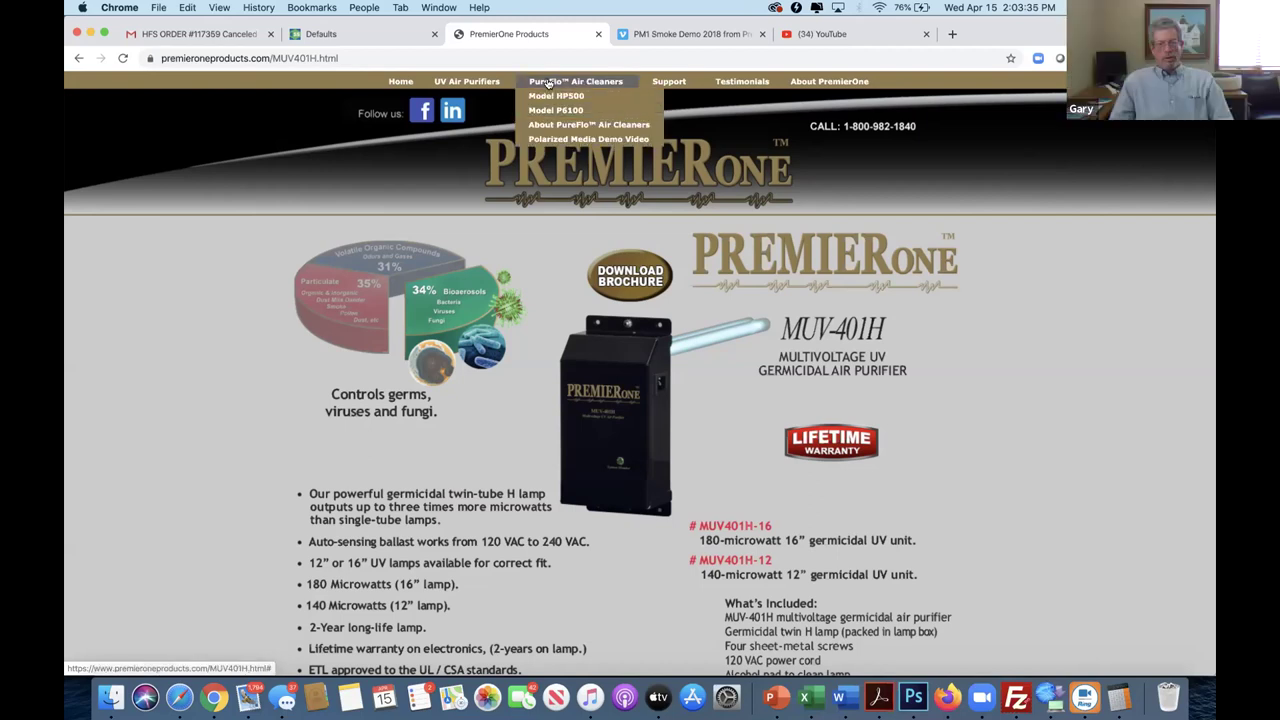
mouse_move(476, 82)
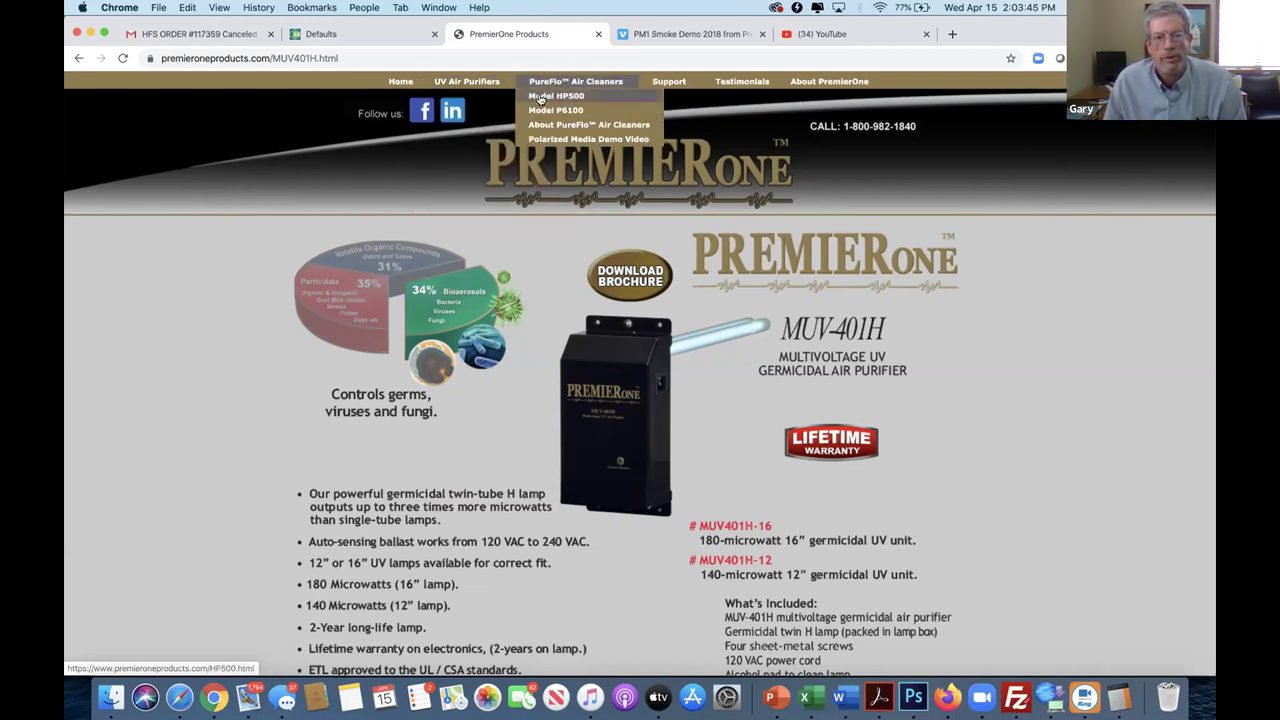
click(541, 110)
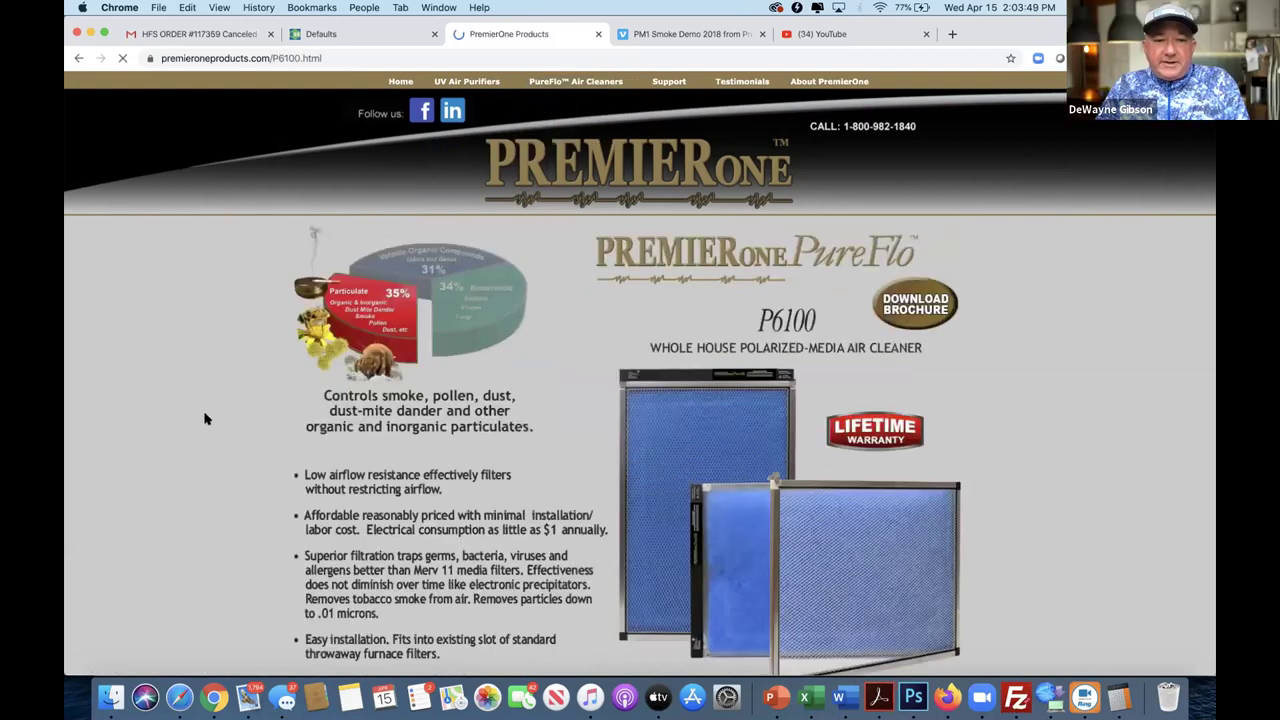
- Review the P6100 page's product photos, feature list, stock sizes and replacement media pads
scroll(205, 419, down, 8)
scroll(205, 419, up, 8)
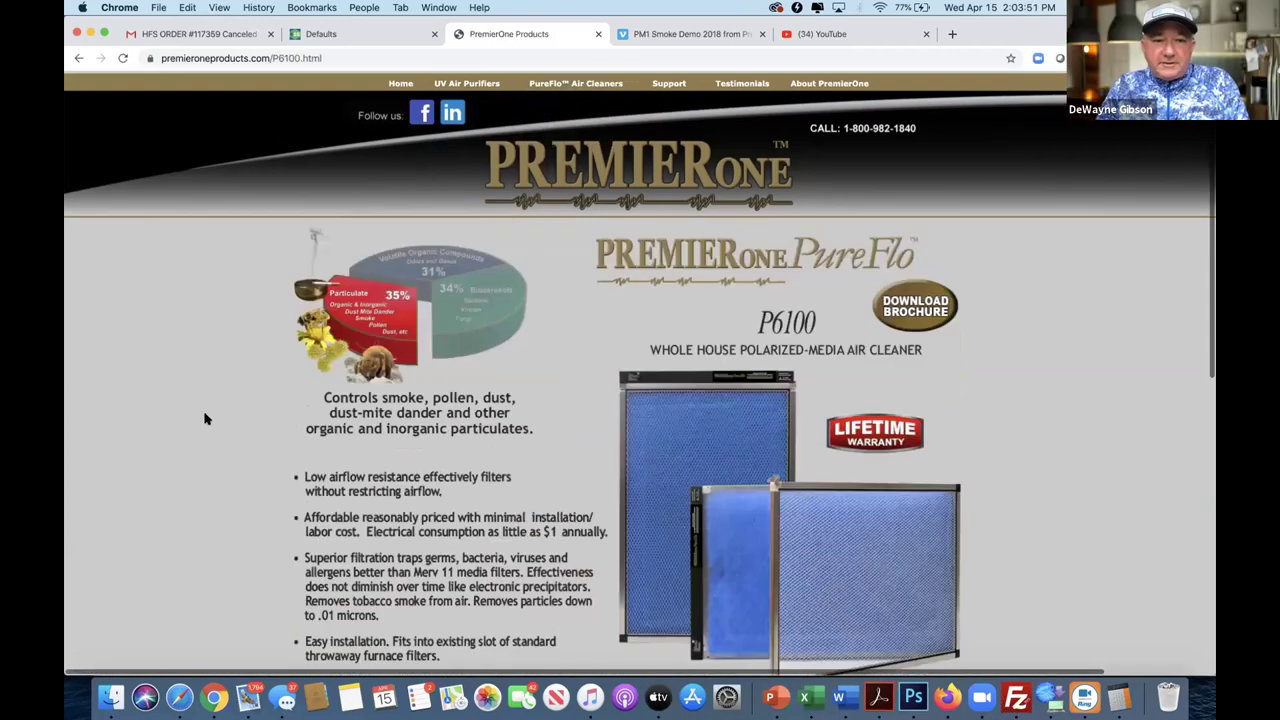
scroll(205, 419, down, 4)
scroll(205, 419, up, 1)
scroll(205, 419, up, 3)
drag(310, 458, 271, 467)
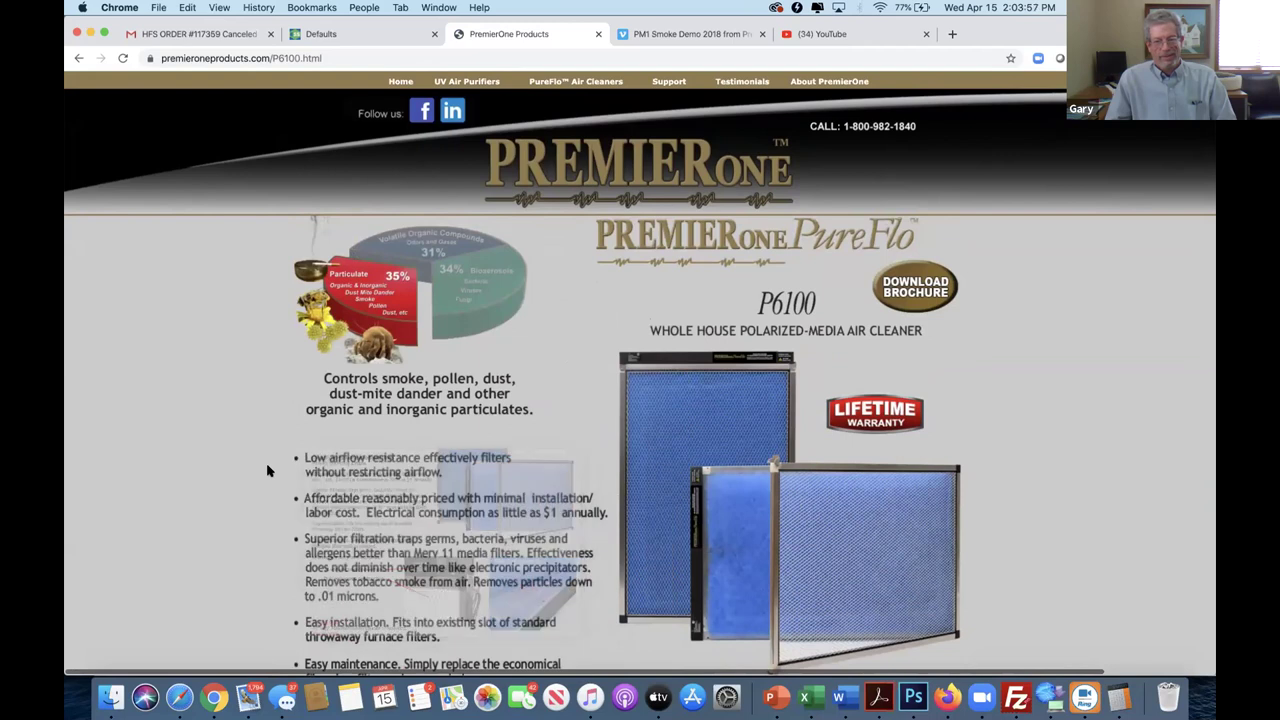
scroll(267, 470, down, 1)
scroll(267, 470, down, 10)
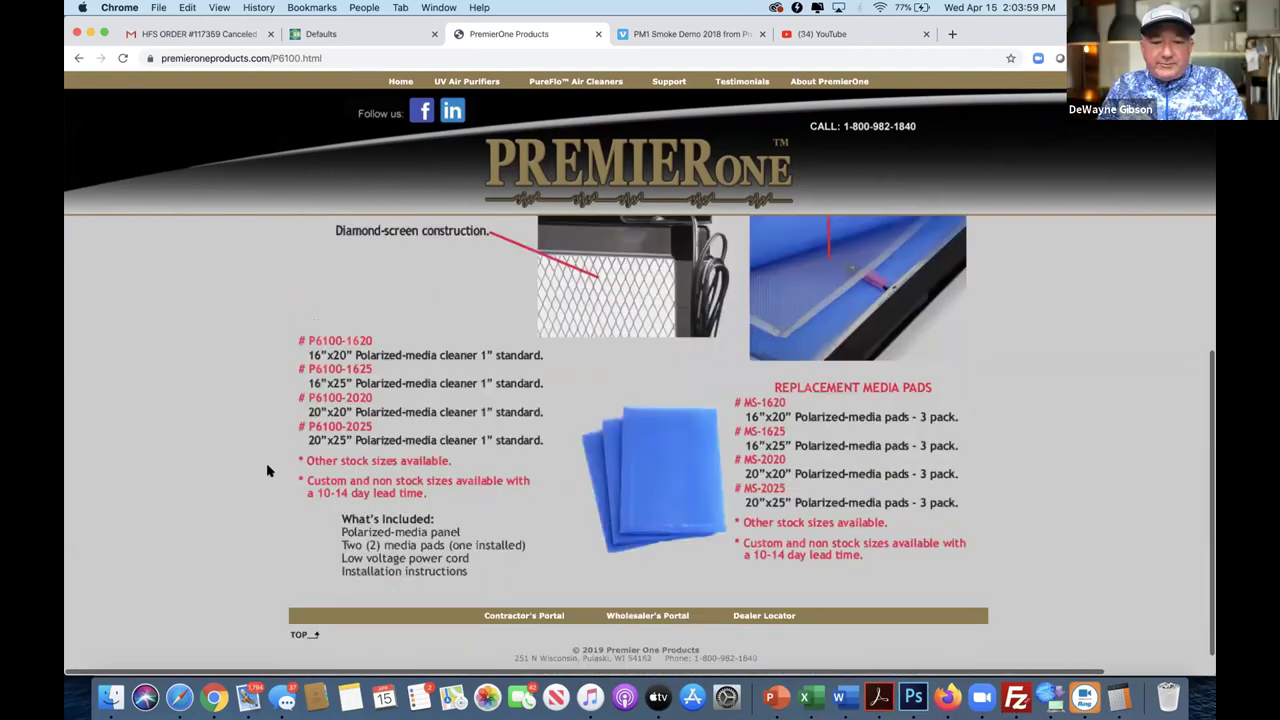
scroll(267, 478, up, 5)
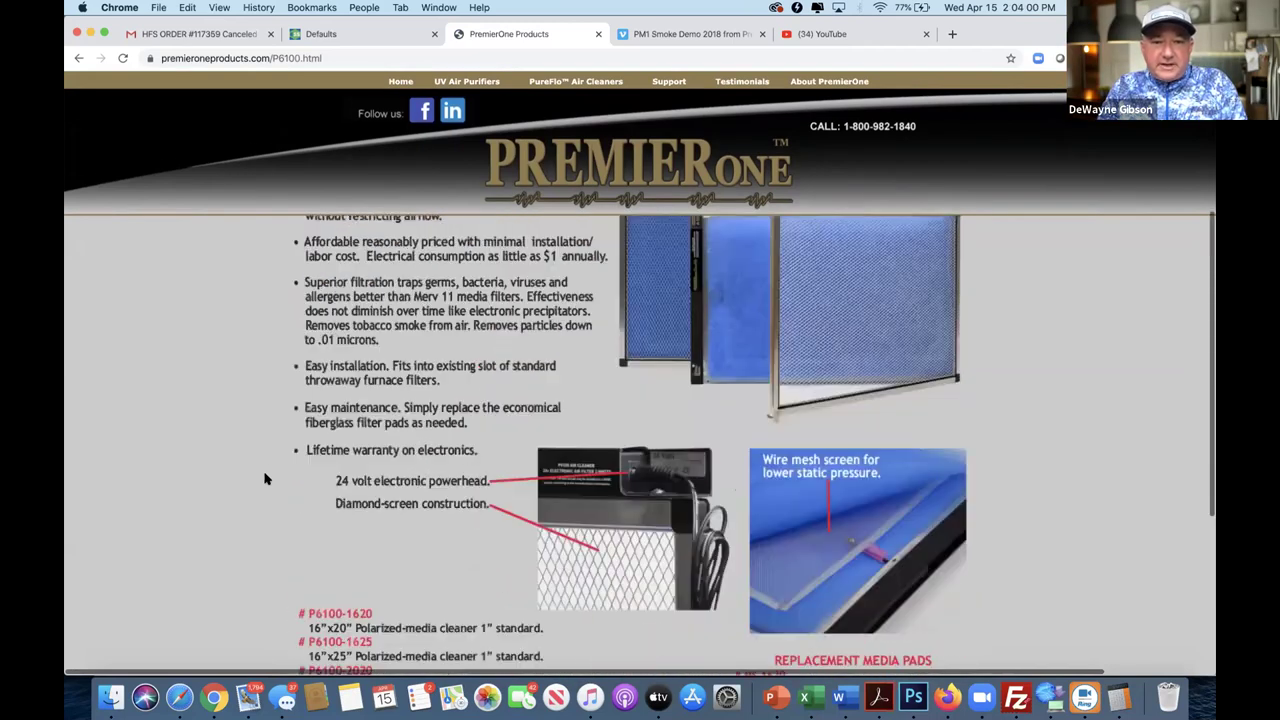
scroll(450, 500, up, 3)
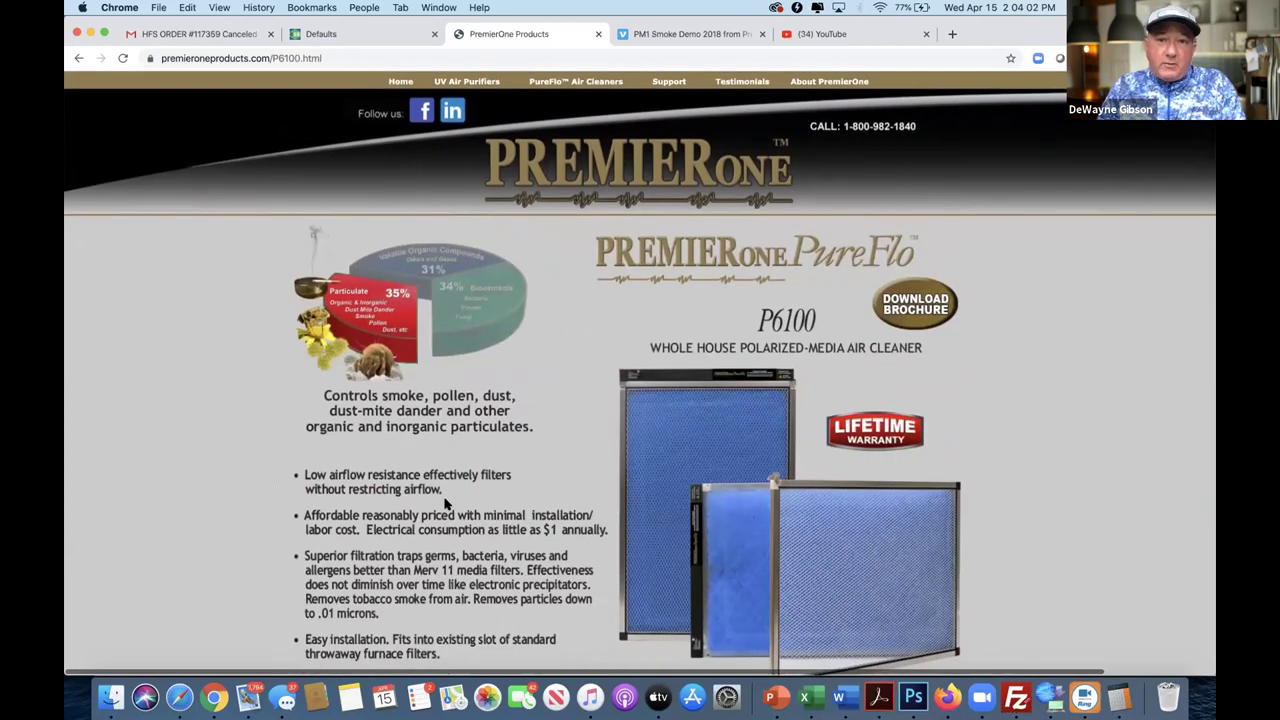
- Return to the HVACBizPro Defaults page and set the new upgrade's price to 695
click(369, 58)
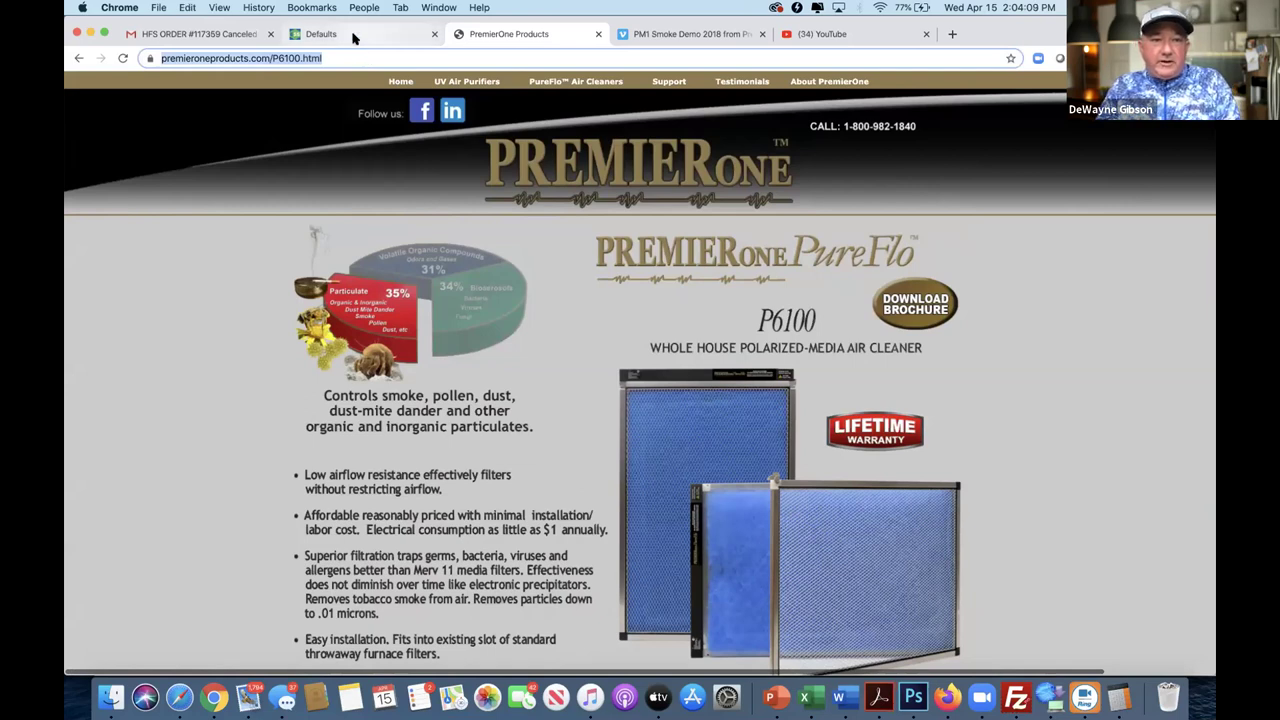
click(356, 34)
click(501, 506)
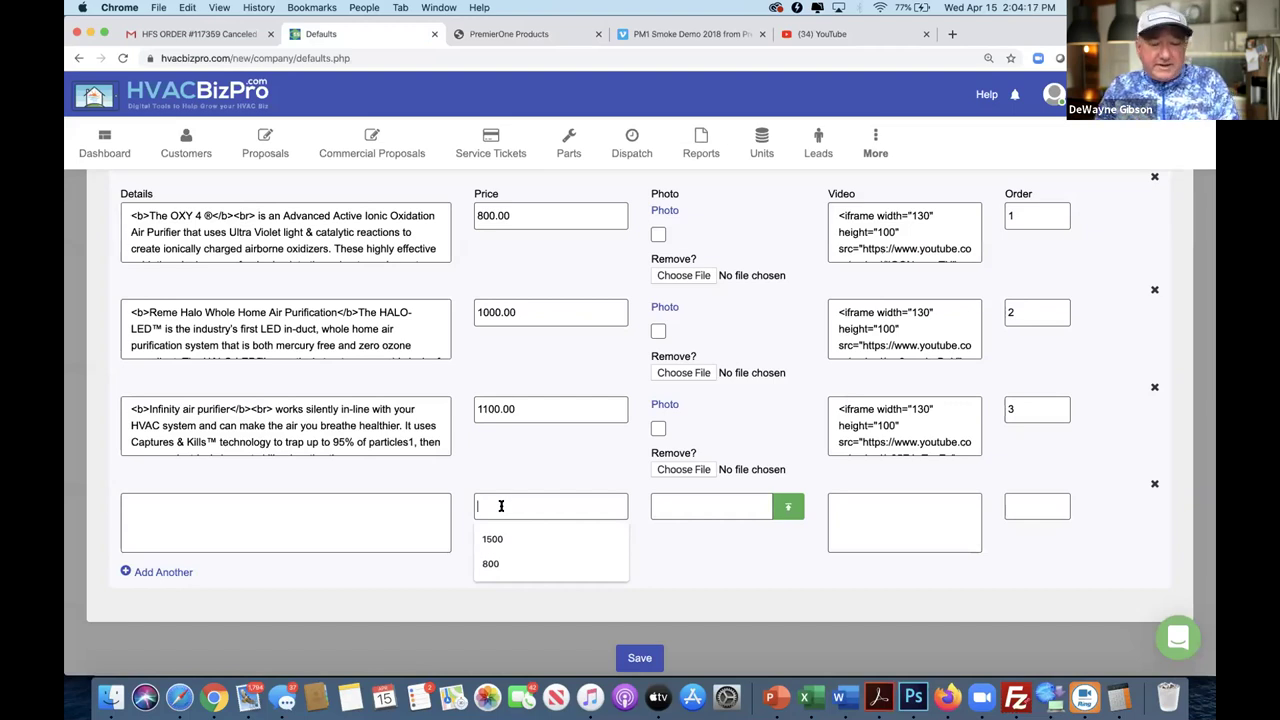
text(6)
text(96)
key(BackSpace)
text(5)
click(308, 507)
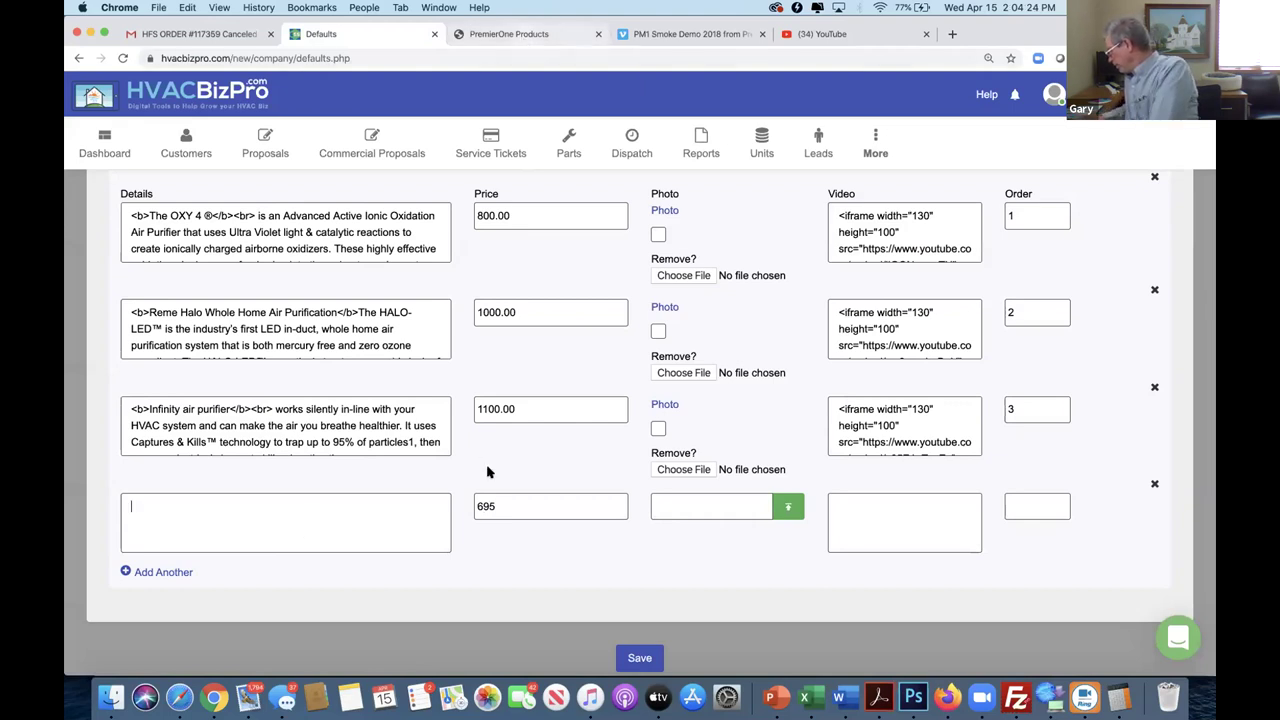
- Open PremierOne's Polarized Media Demo Video, preview it briefly in full screen, and leave full screen
key(ctrl+Tab)
mouse_move(580, 84)
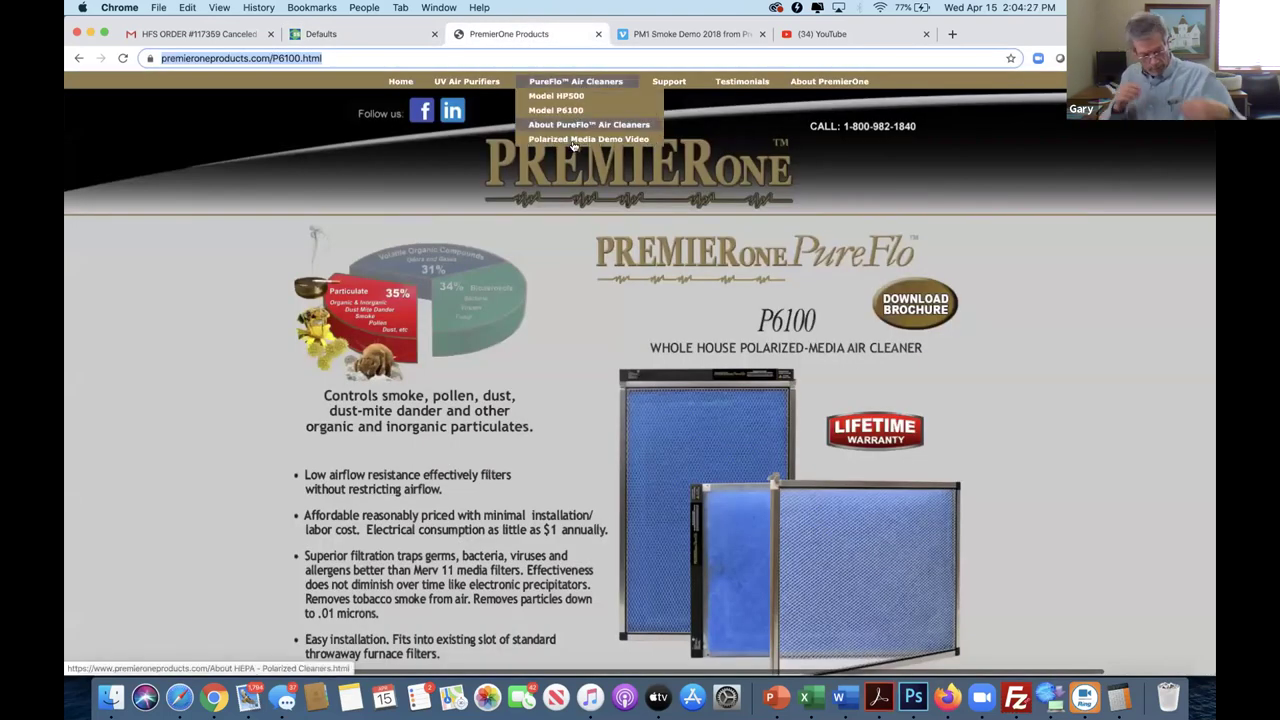
click(574, 140)
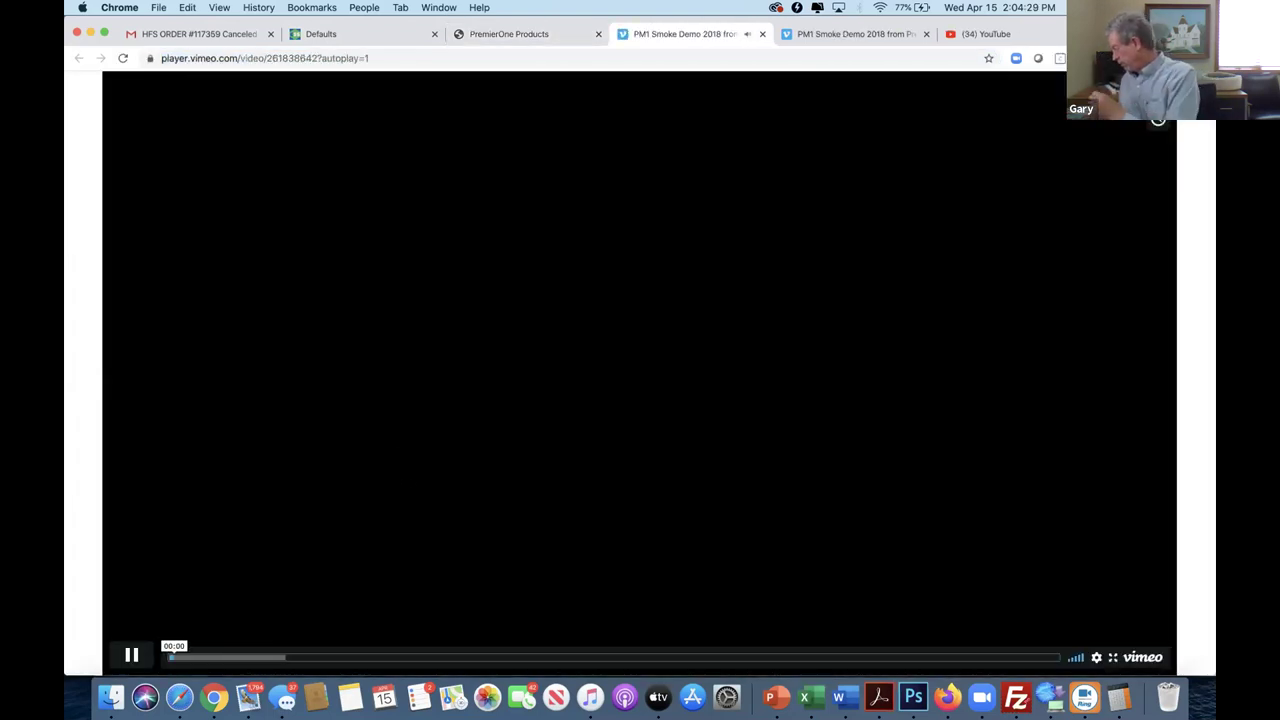
click(129, 657)
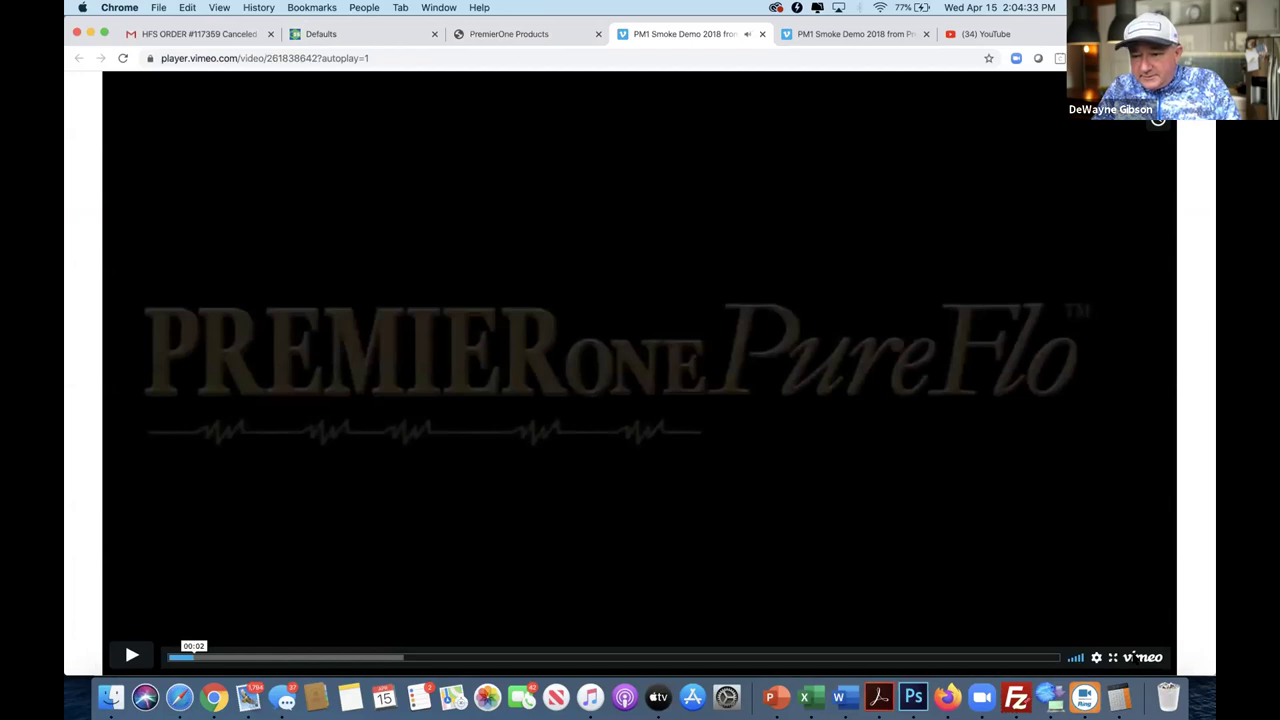
click(1112, 657)
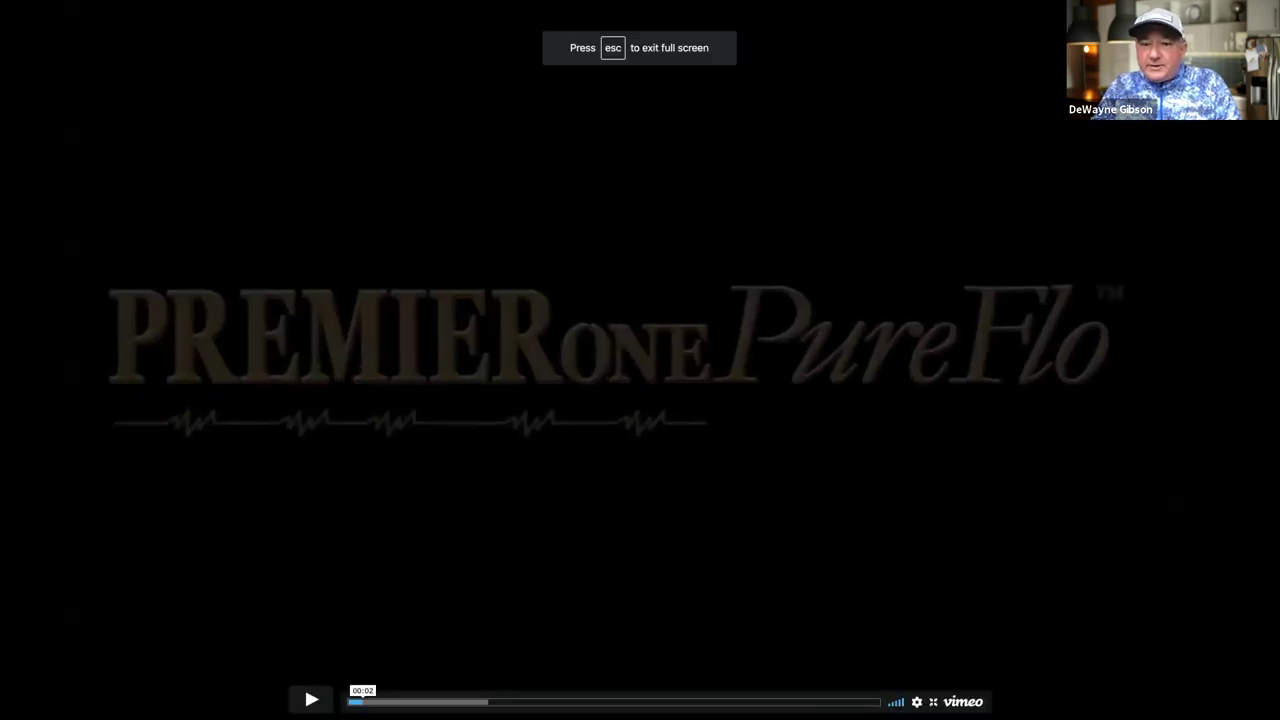
key(space)
key(space)
key(Escape)
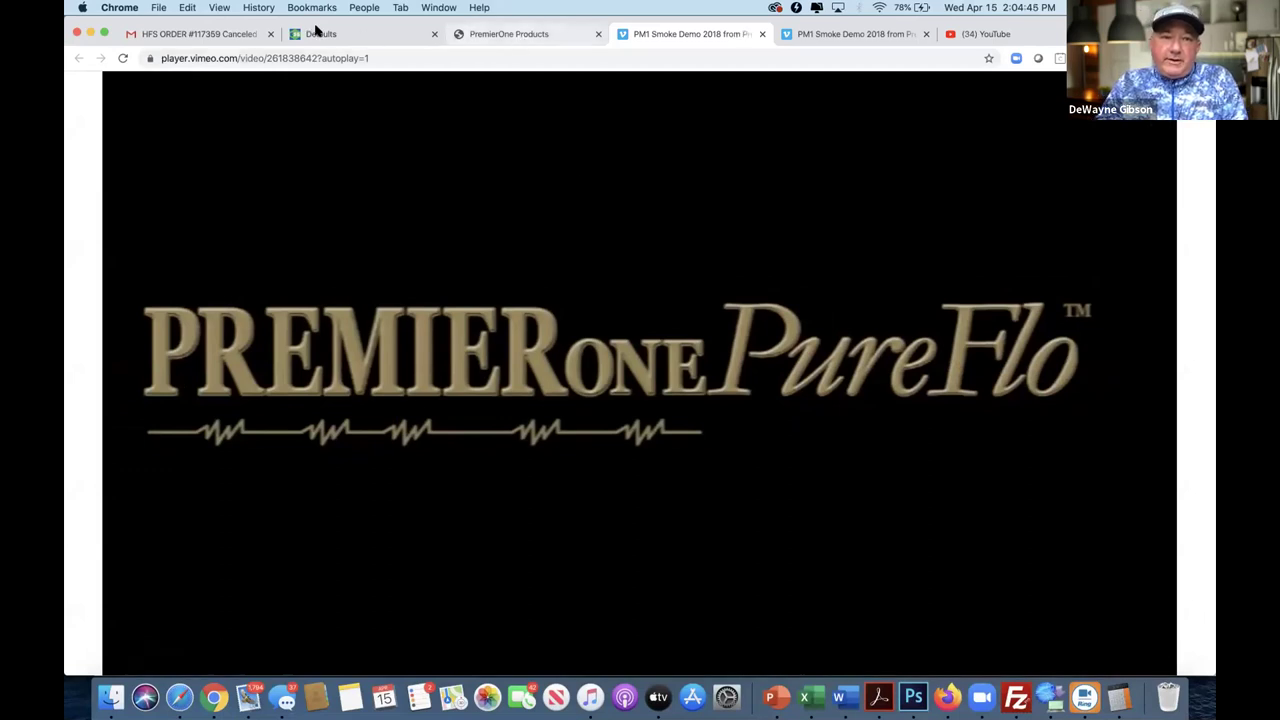
- Return to the HVACBizPro Defaults page and set the new upgrade's order to 4
click(345, 40)
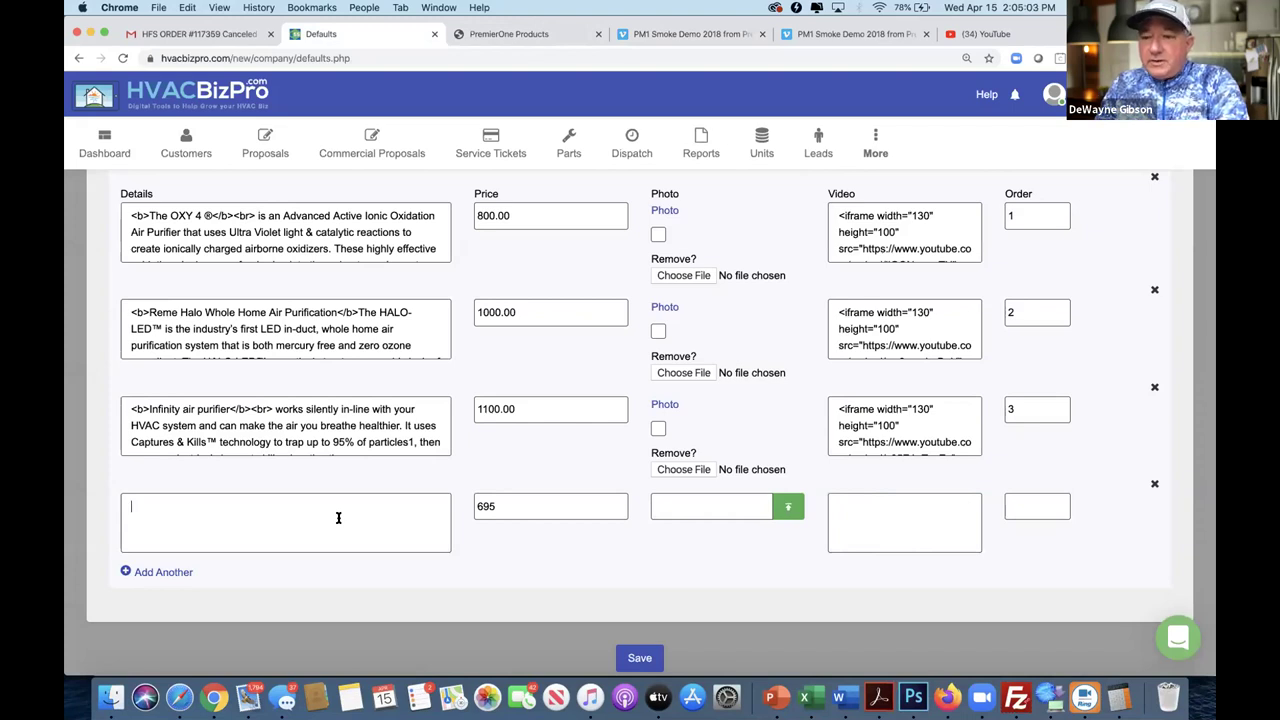
click(1019, 509)
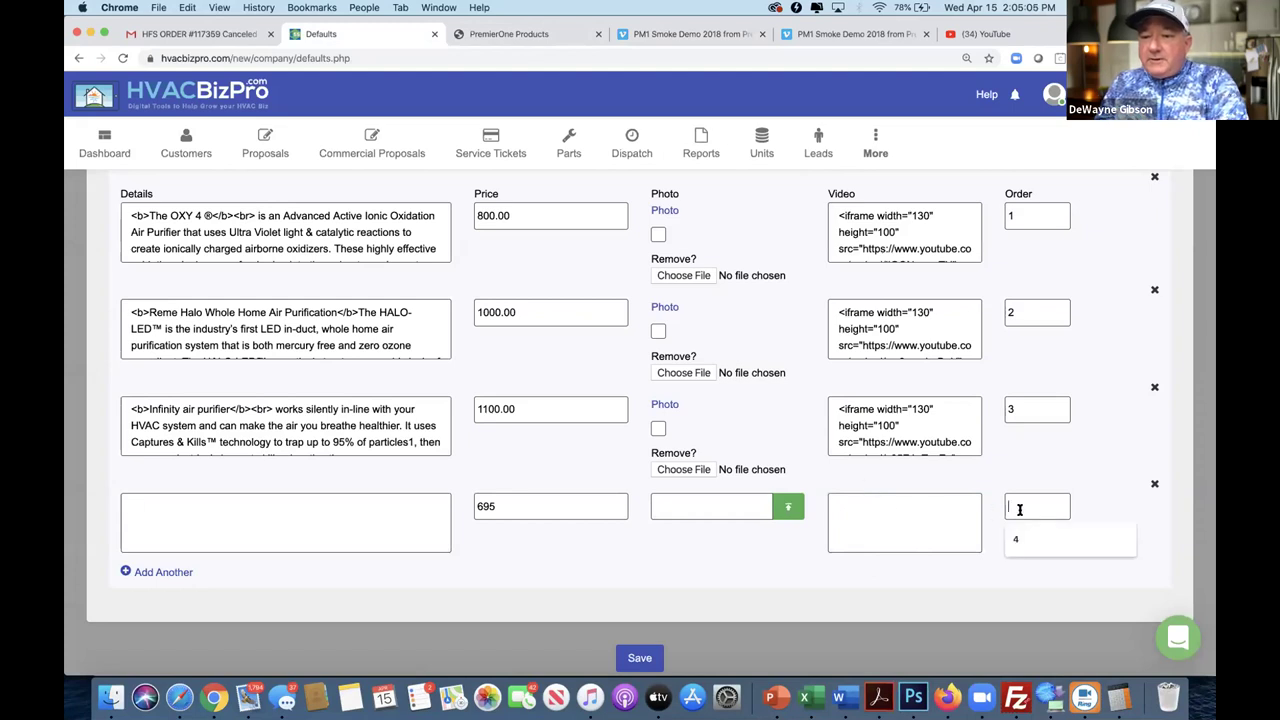
text(4)
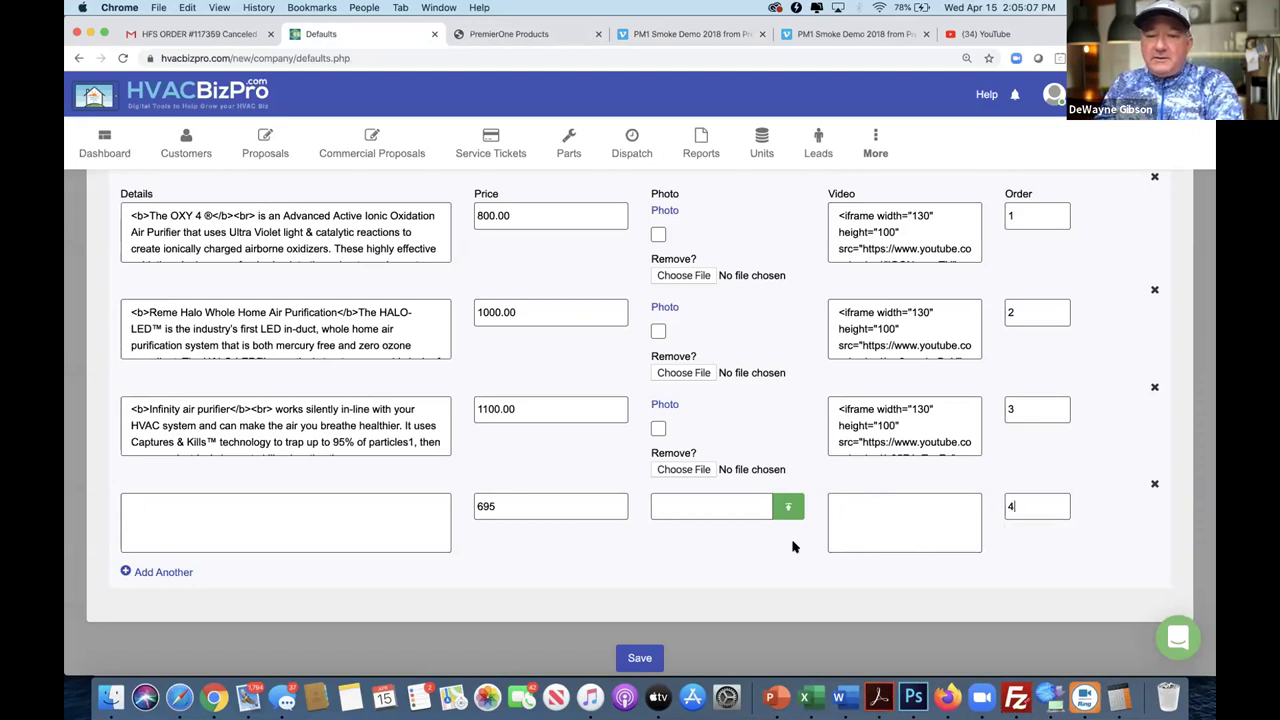
- Capture the P6100 filter picture from the PremierOne page with Monosnap and save it as a PNG in Downloads
click(548, 38)
scroll(497, 321, down, 5)
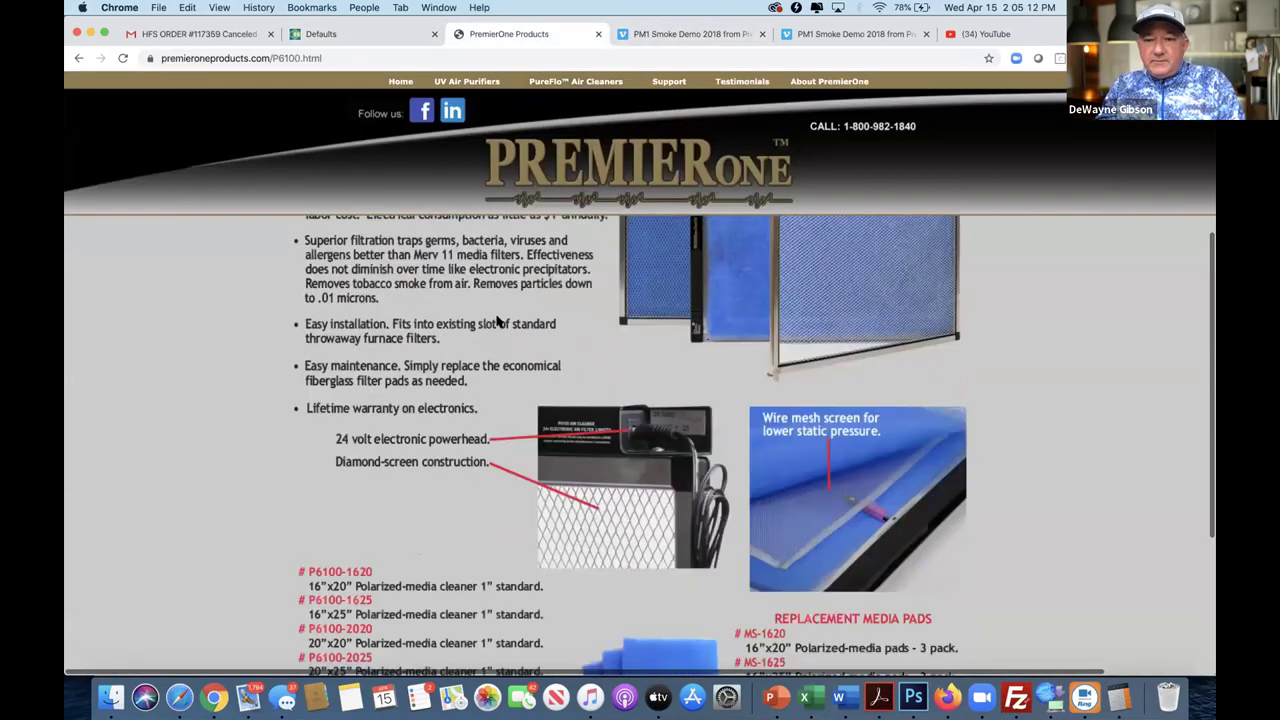
scroll(497, 321, up, 4)
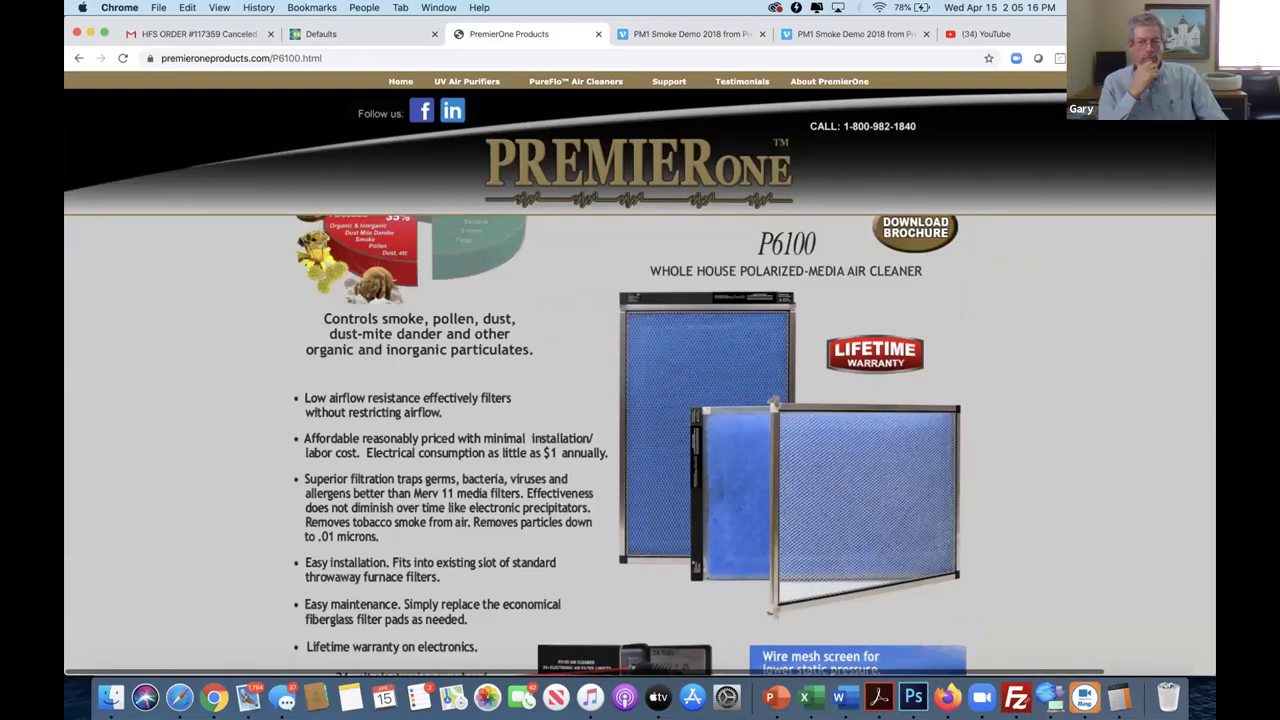
key(ctrl+shift+c)
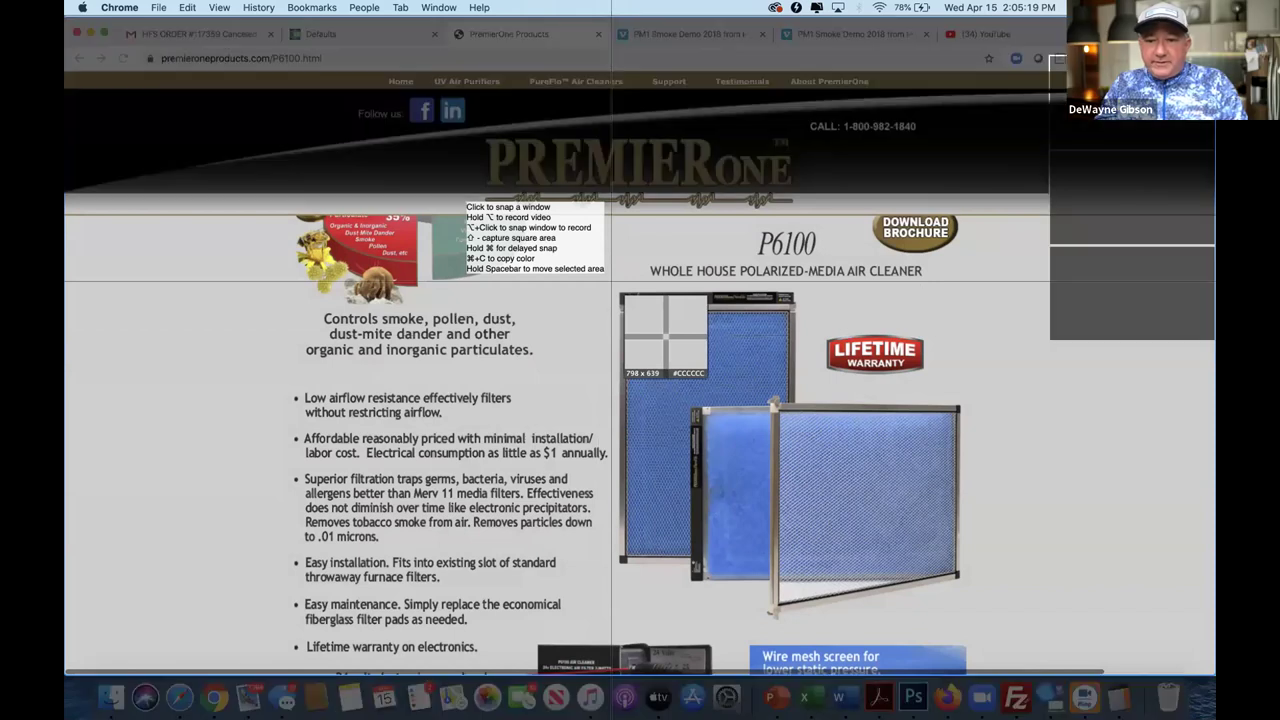
drag(611, 281, 966, 627)
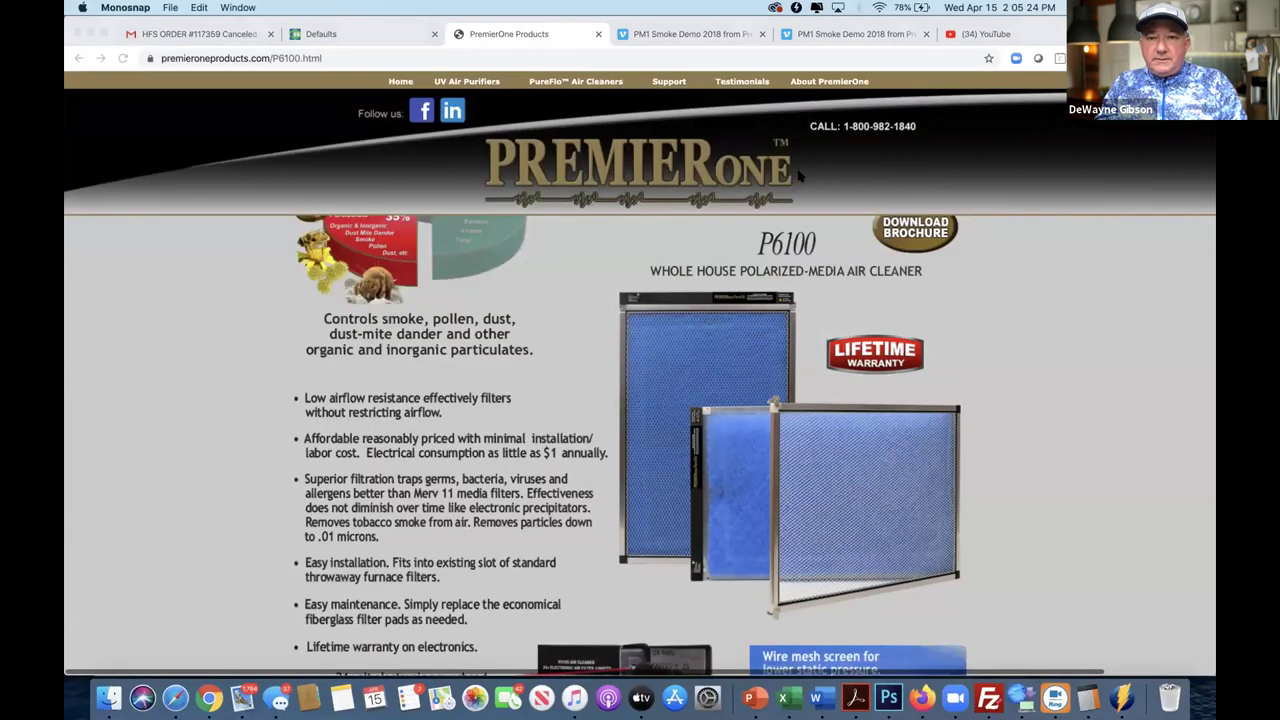
click(808, 175)
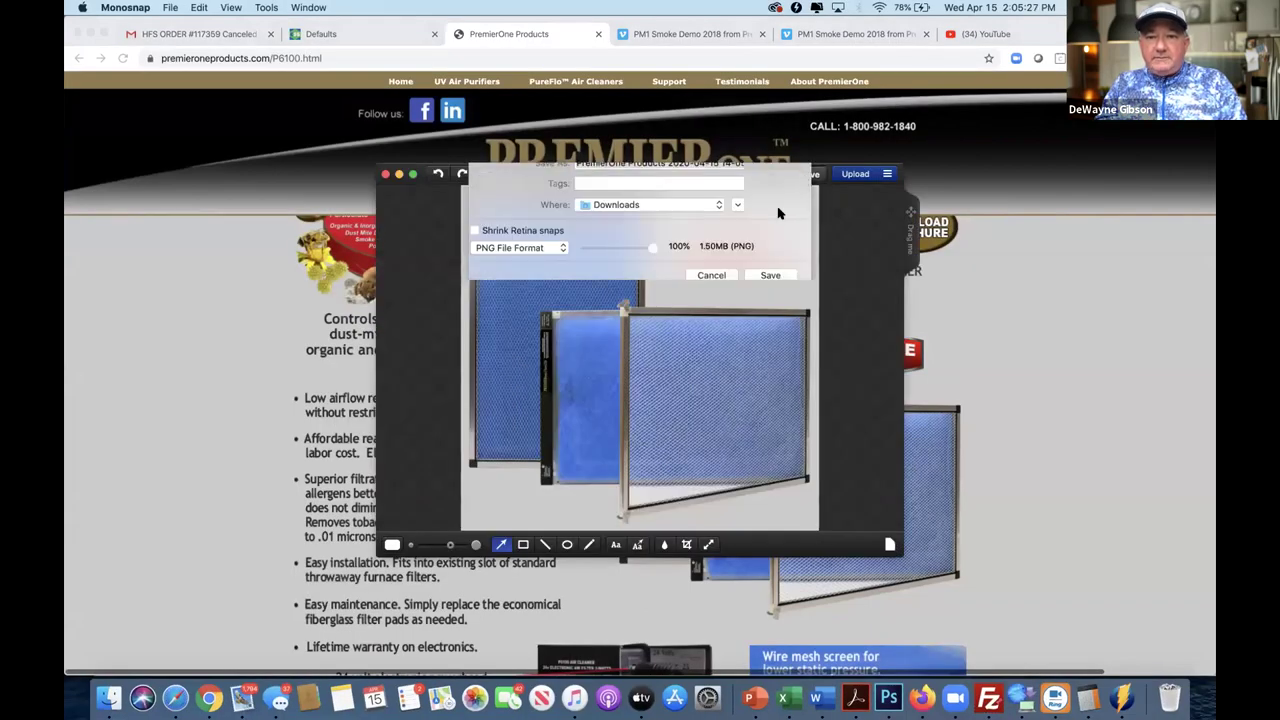
click(770, 292)
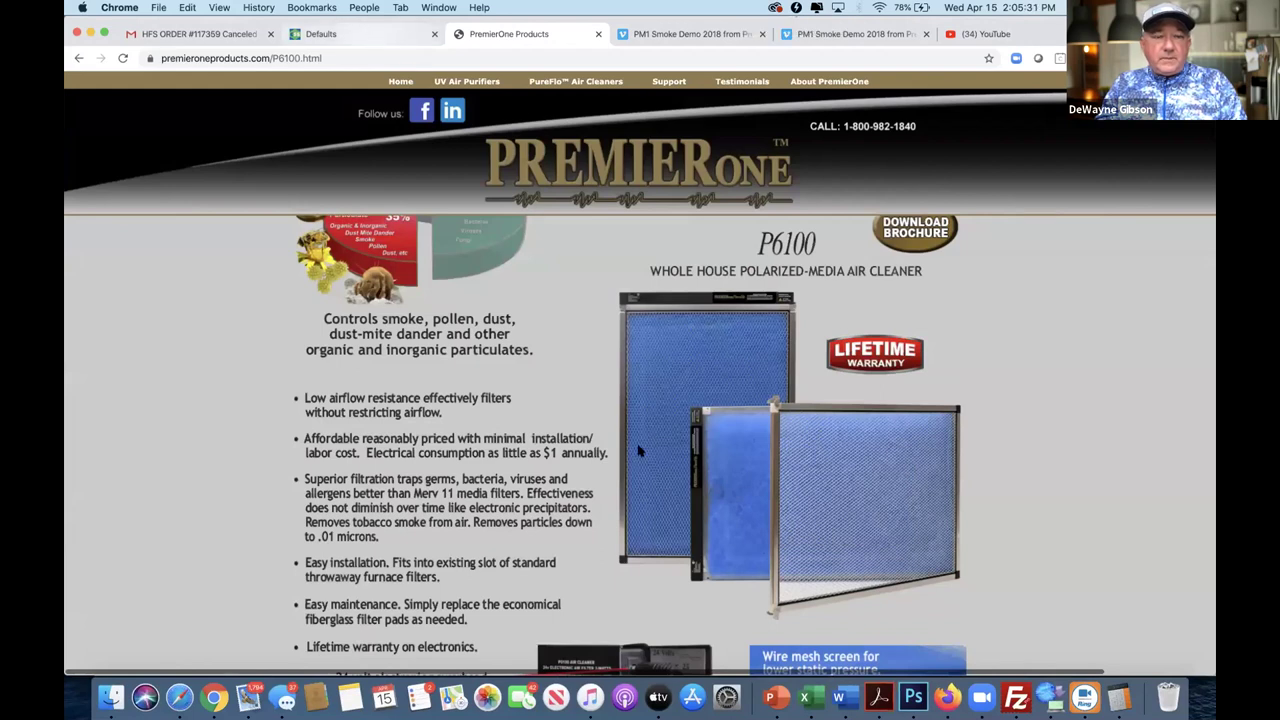
- Choose the captured filter picture from Downloads as the new upgrade's photo on the HVACBizPro Defaults page
key(ctrl+shift+Tab)
click(787, 509)
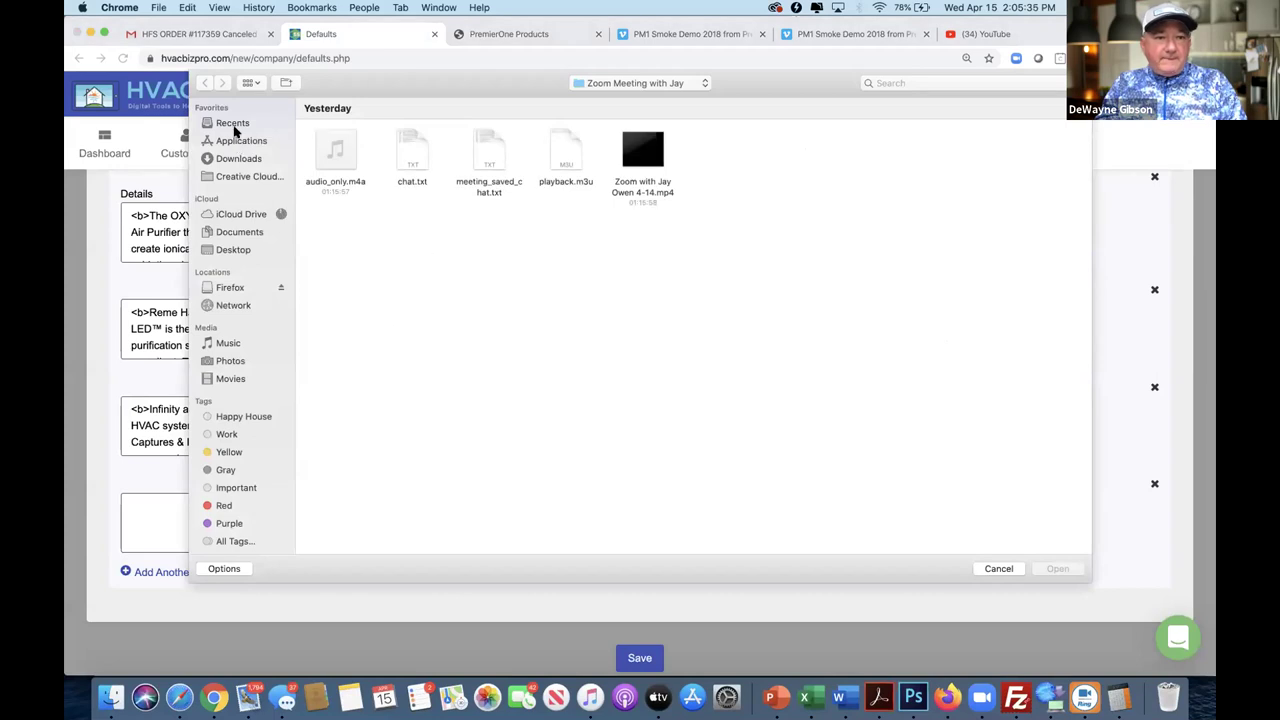
click(235, 123)
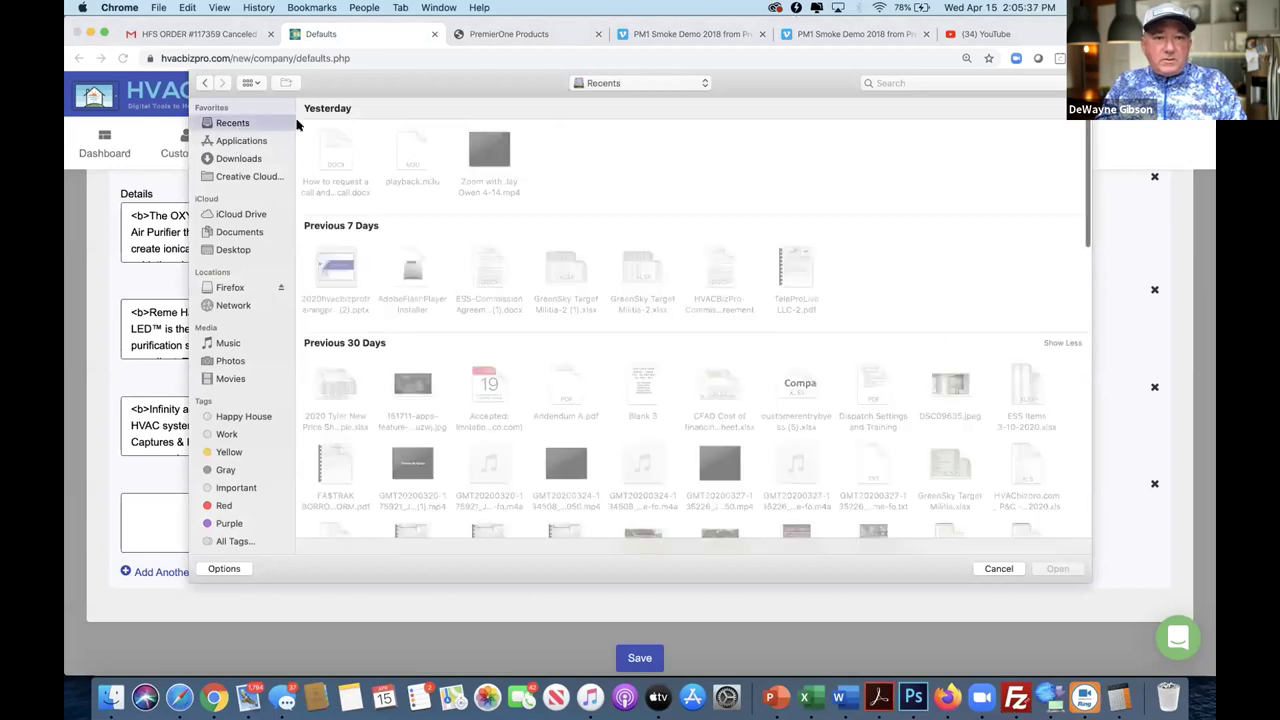
click(238, 159)
double_click(336, 155)
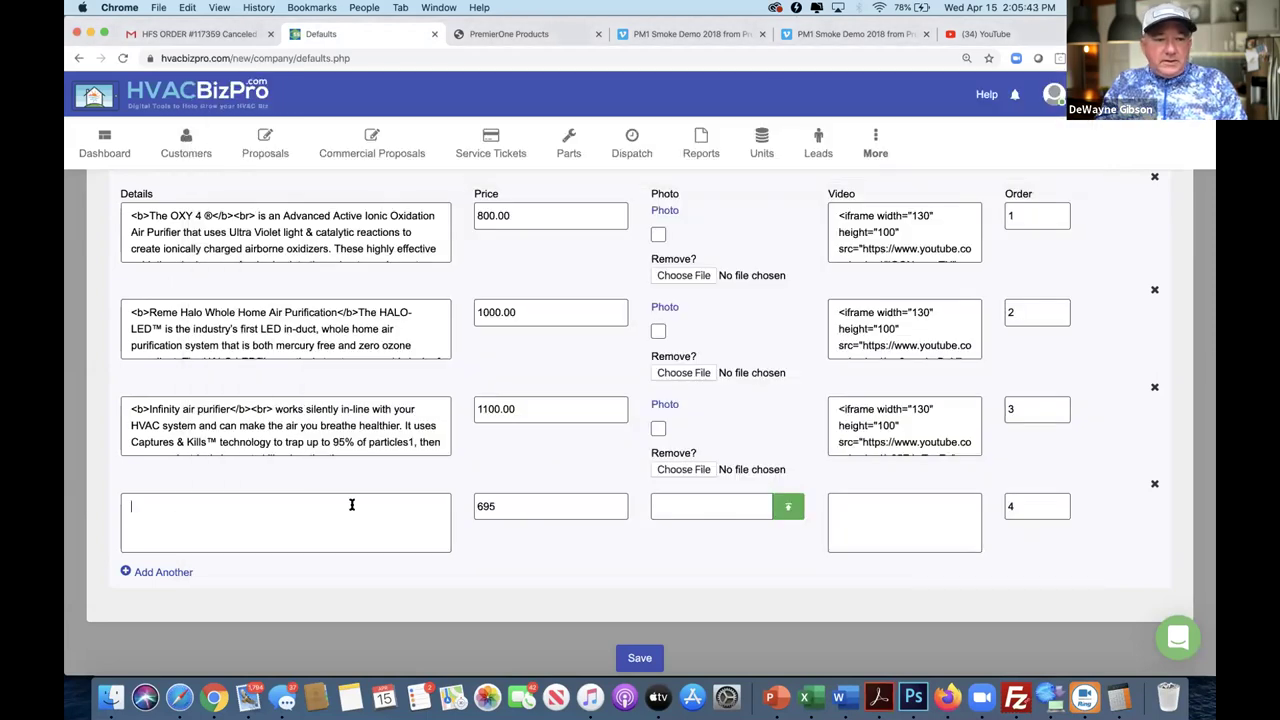
- Enter "Premier Polarized Media Air Cleaner" as the new upgrade's details and save the company defaults
text(Premier)
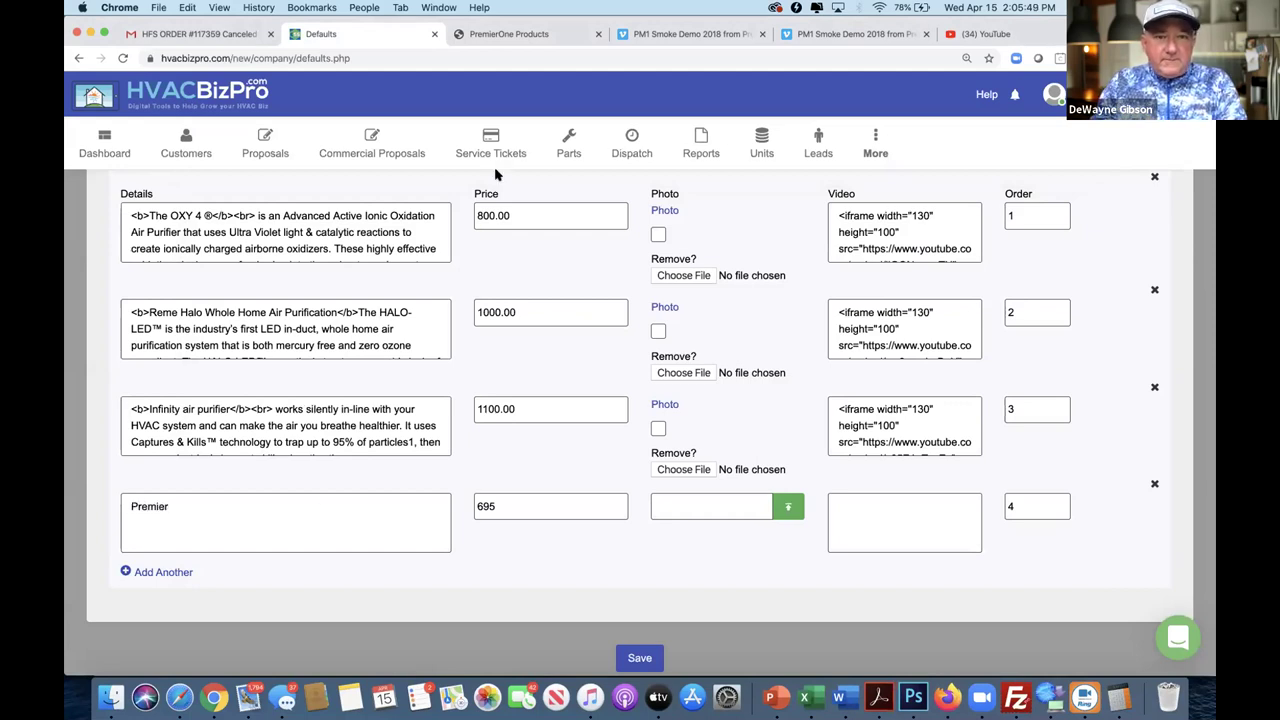
click(522, 35)
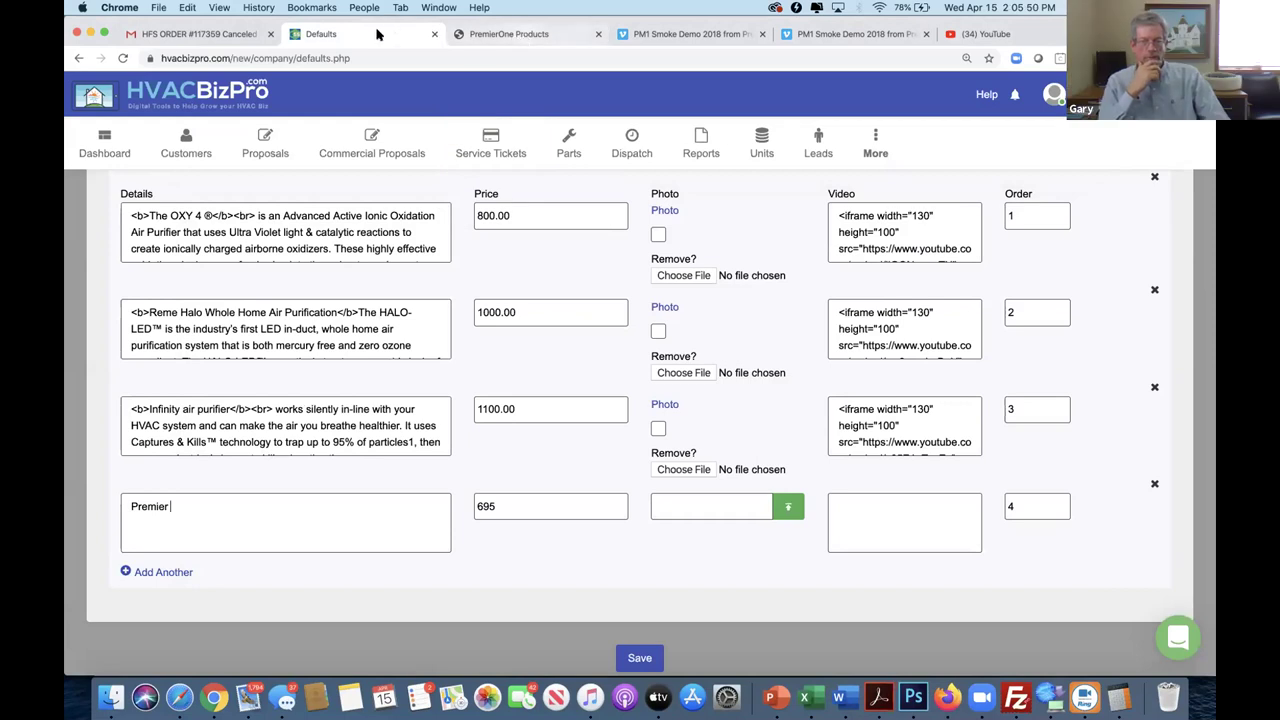
click(380, 34)
text(Pol)
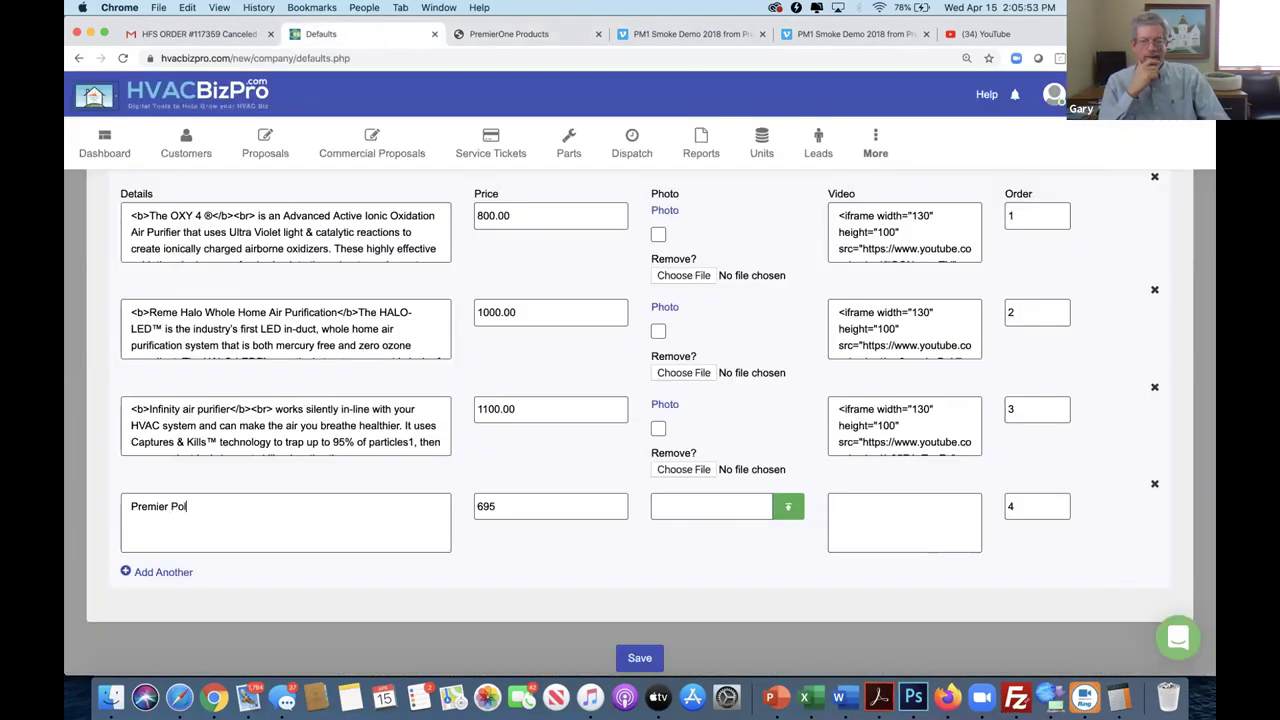
text(arized Me)
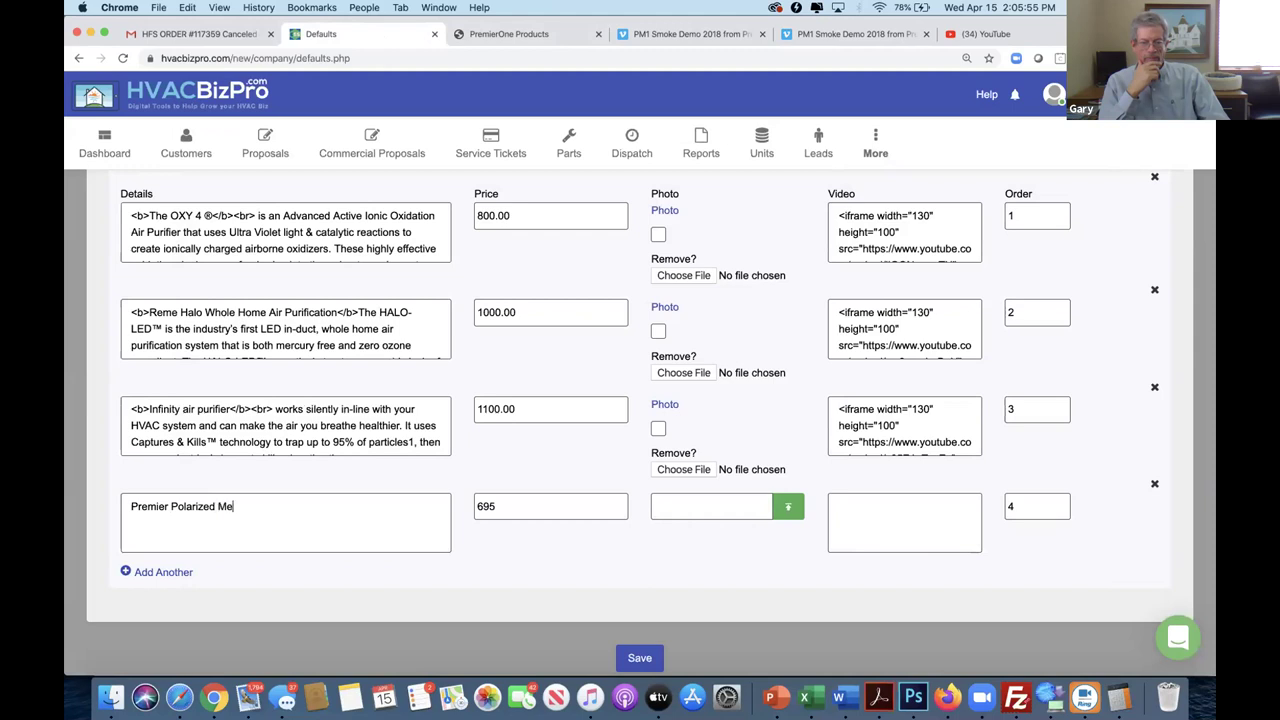
text(dia Air Cleaner)
click(866, 520)
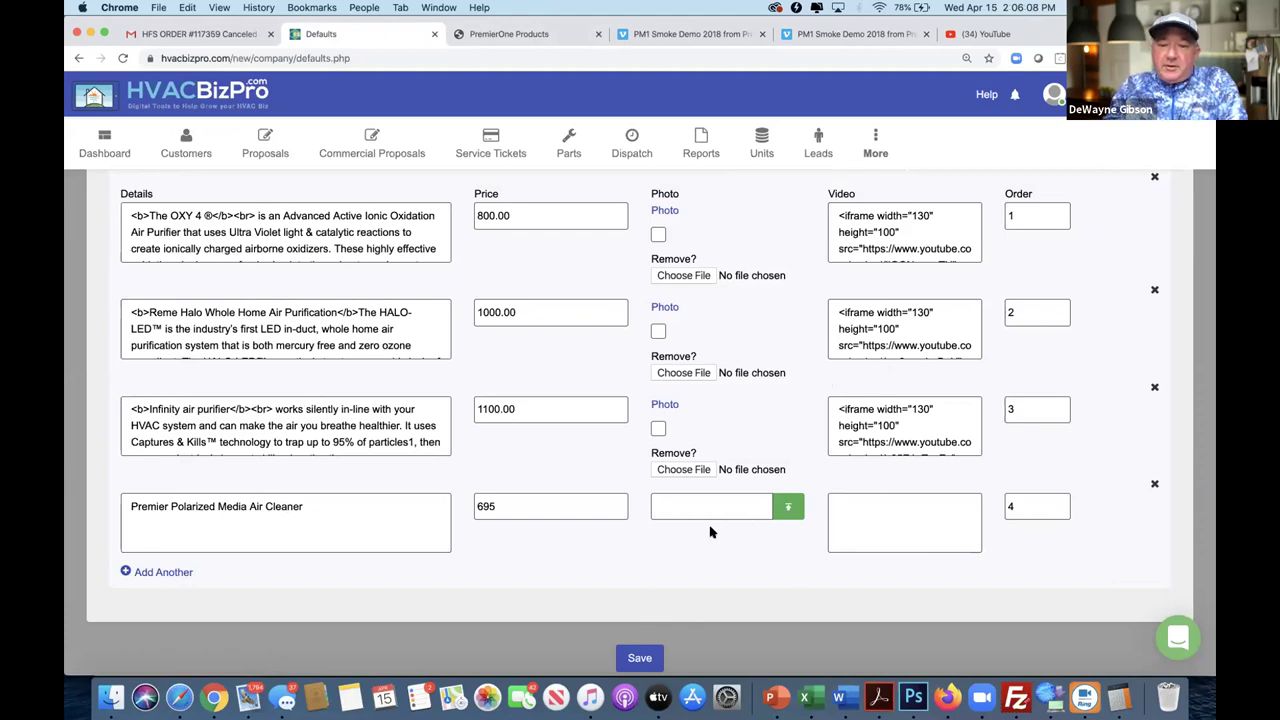
click(645, 655)
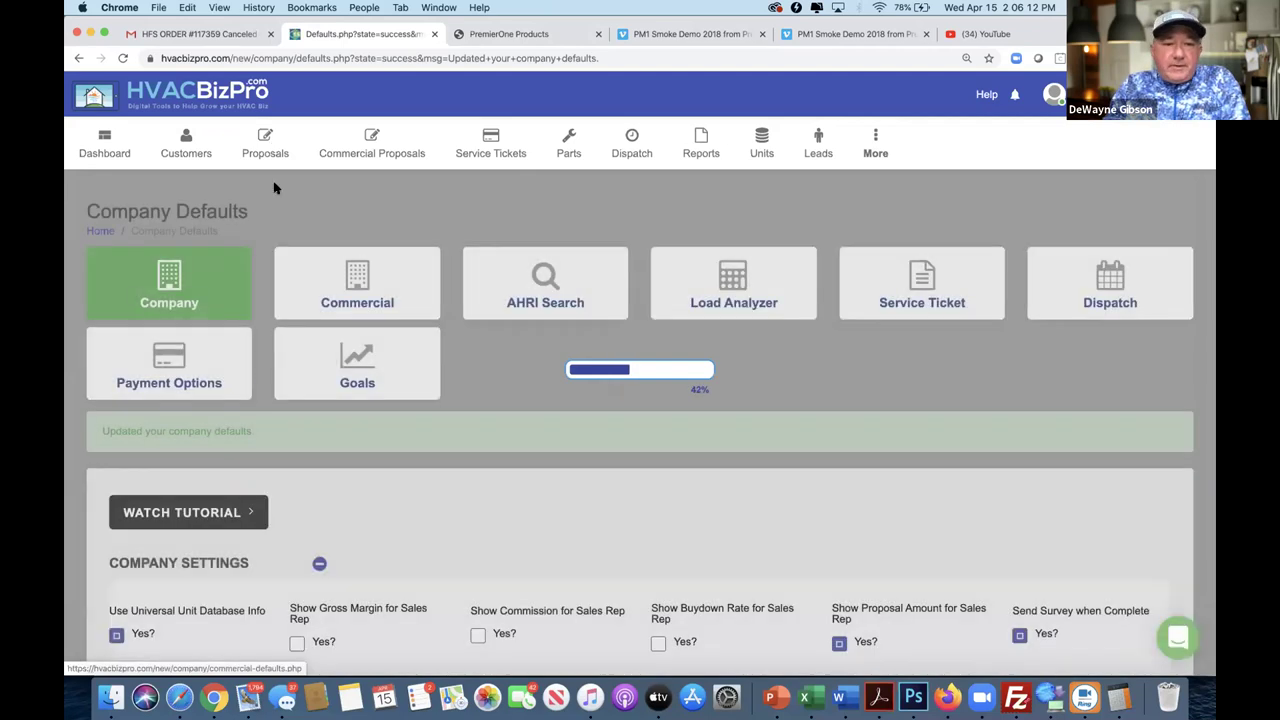
- Open the existing 2.5 Ton Carrier HP proposal and look through its sections to find Upgrades
click(262, 182)
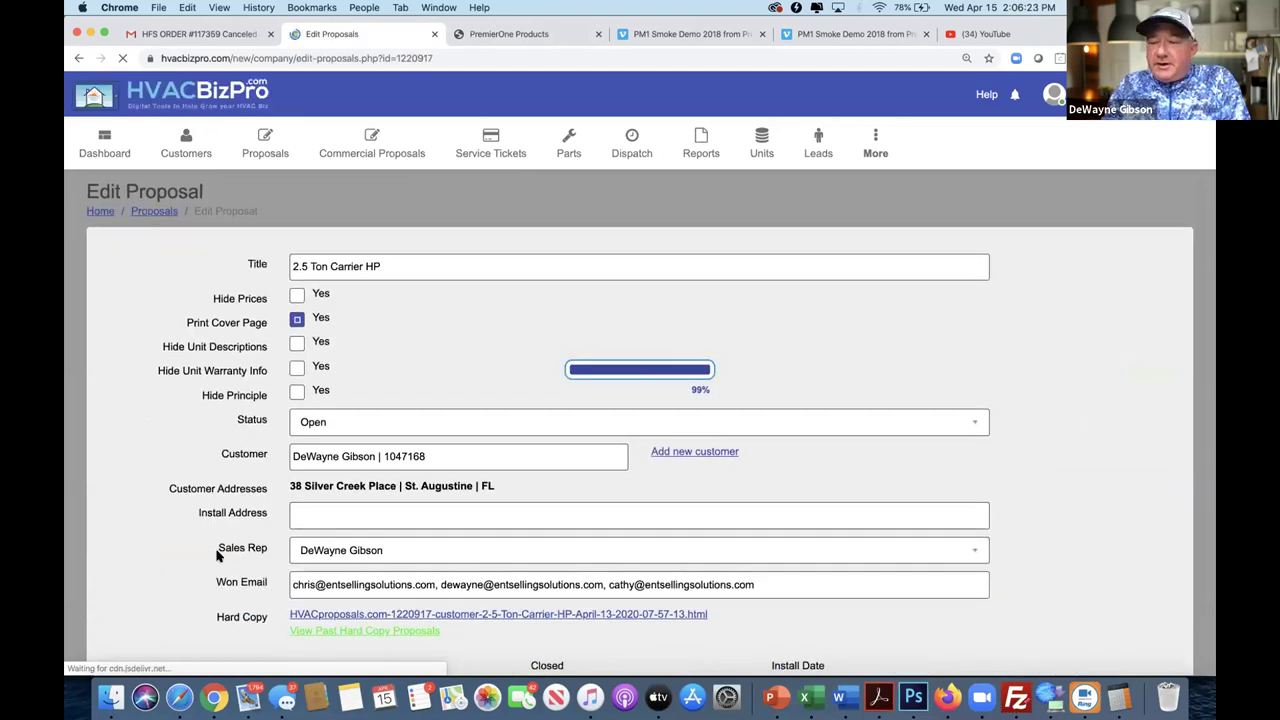
scroll(217, 556, down, 1)
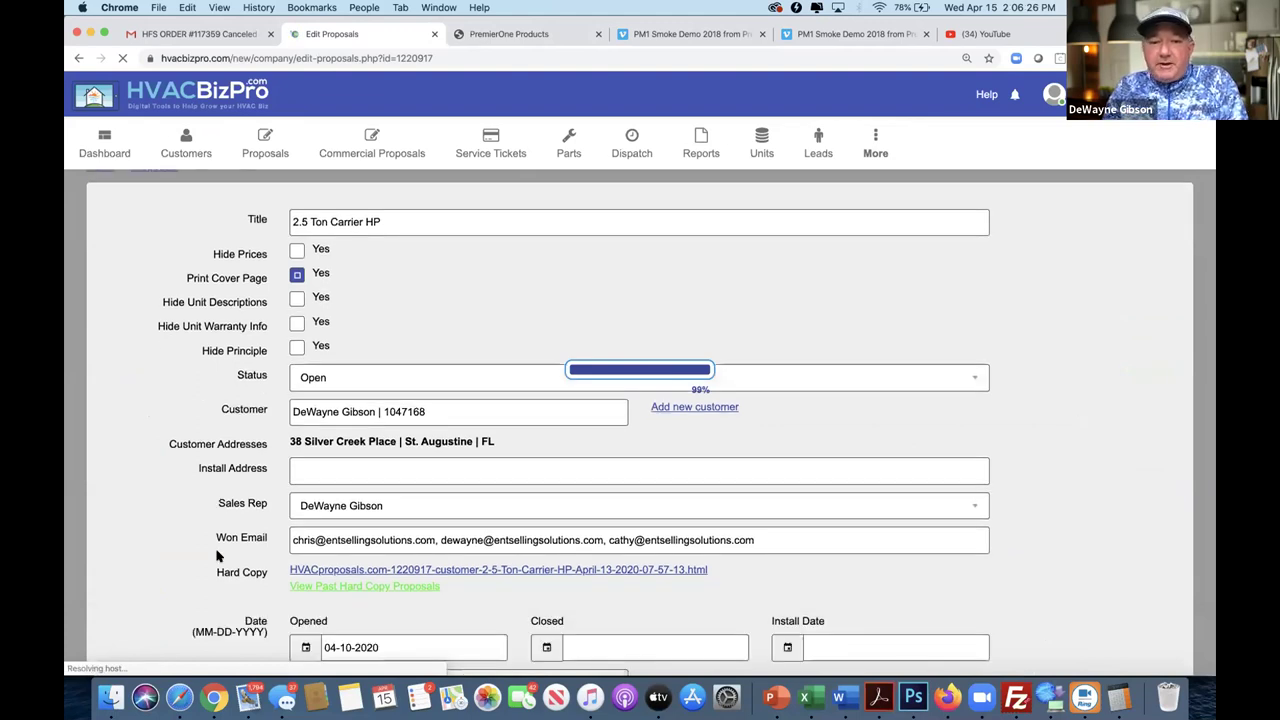
scroll(217, 556, down, 15)
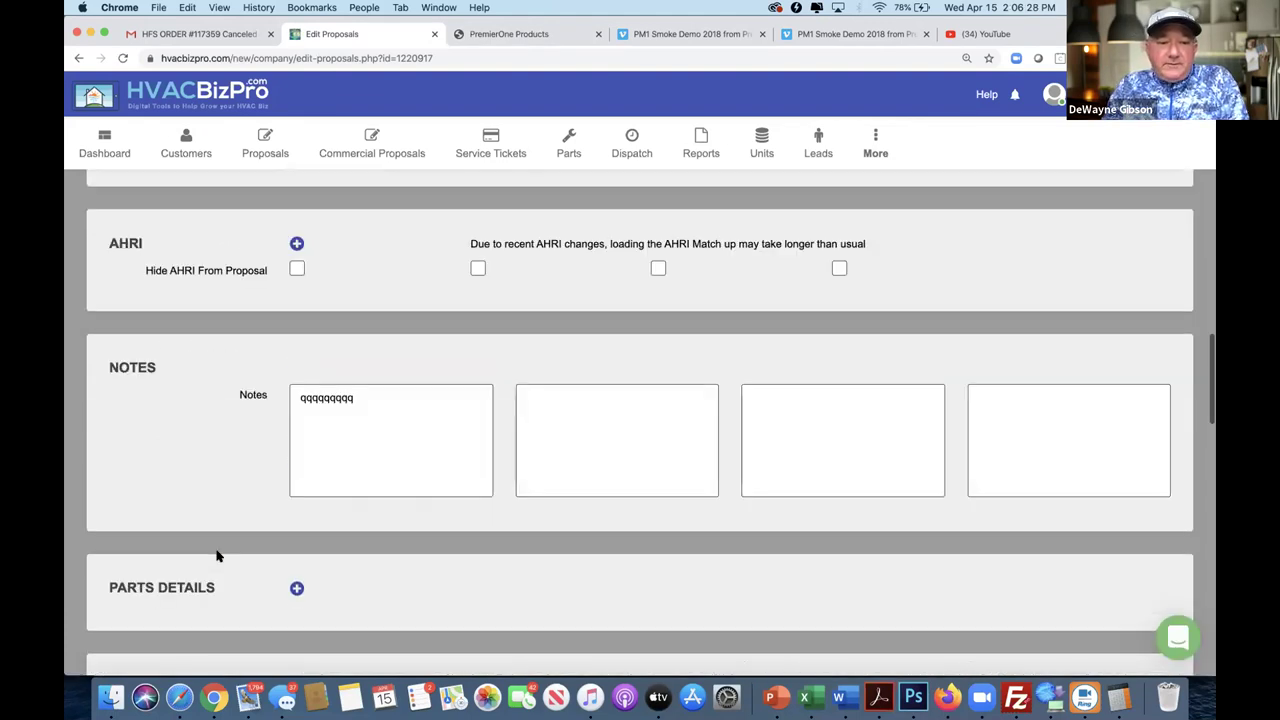
scroll(216, 556, up, 10)
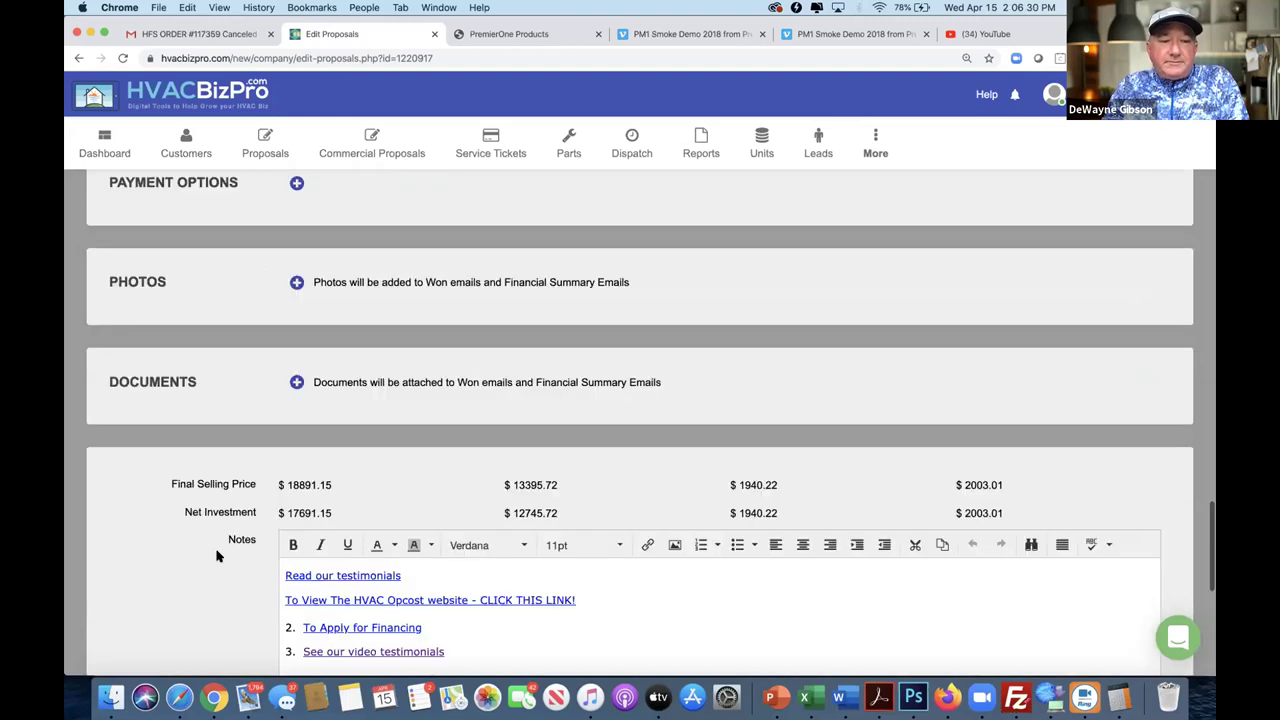
scroll(266, 171, up, 2)
- Start a new proposal from the existing template 3.5 Ton HP 5-16-HD
mouse_move(266, 165)
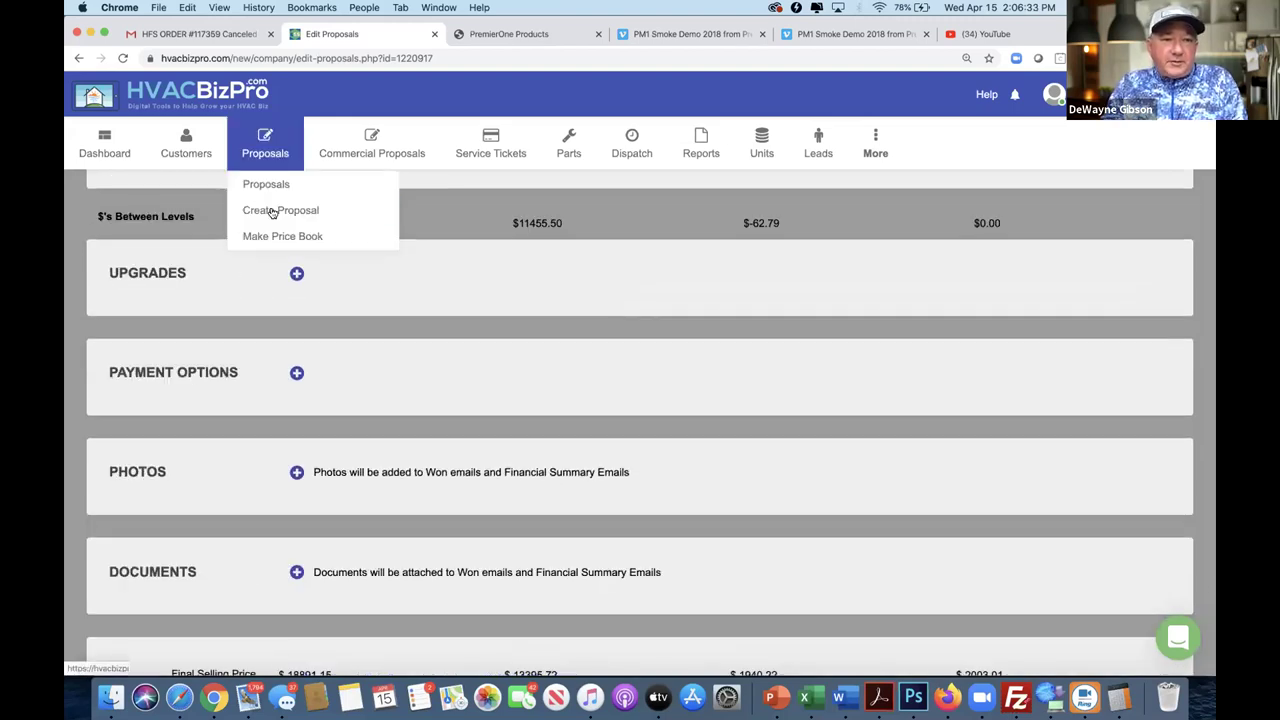
click(271, 211)
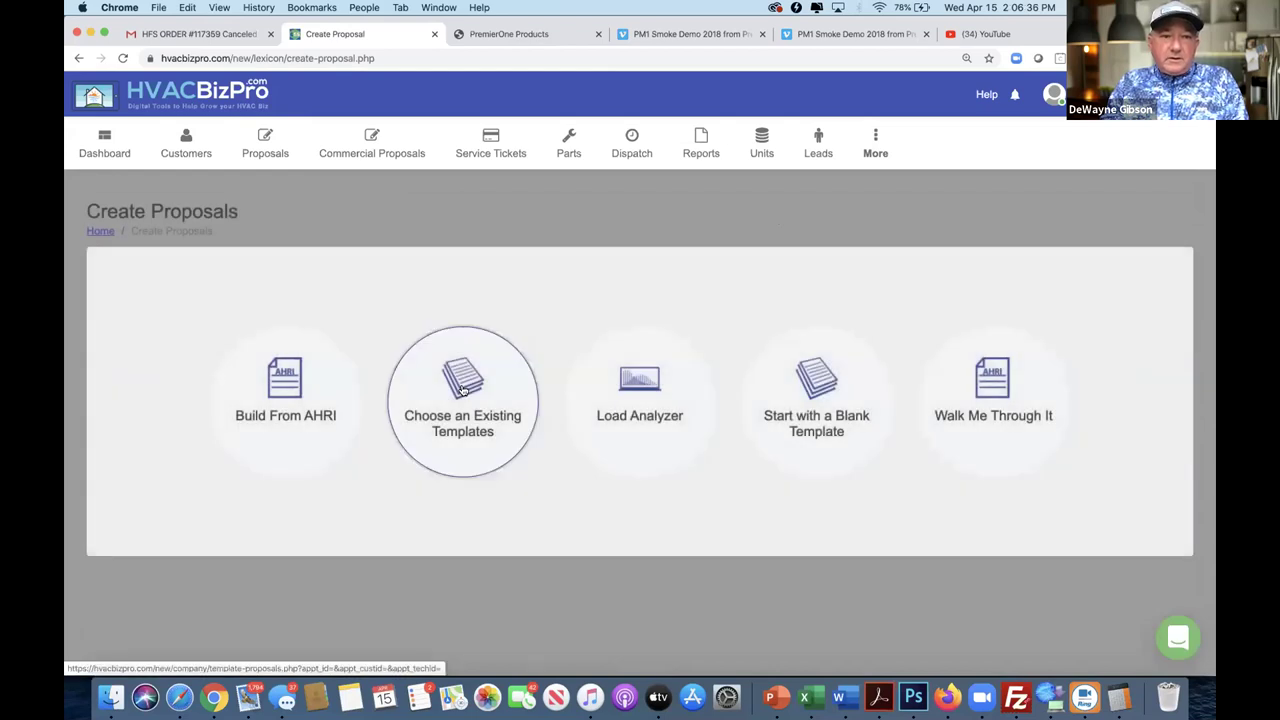
click(462, 390)
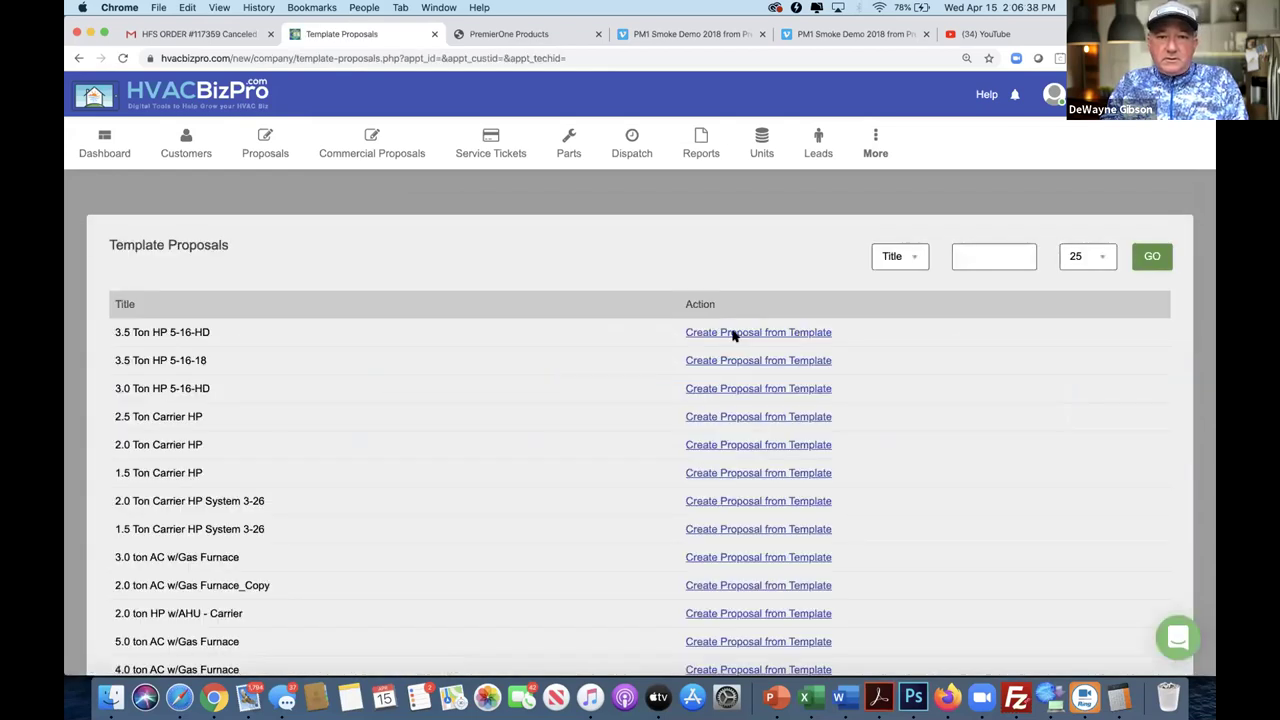
click(733, 336)
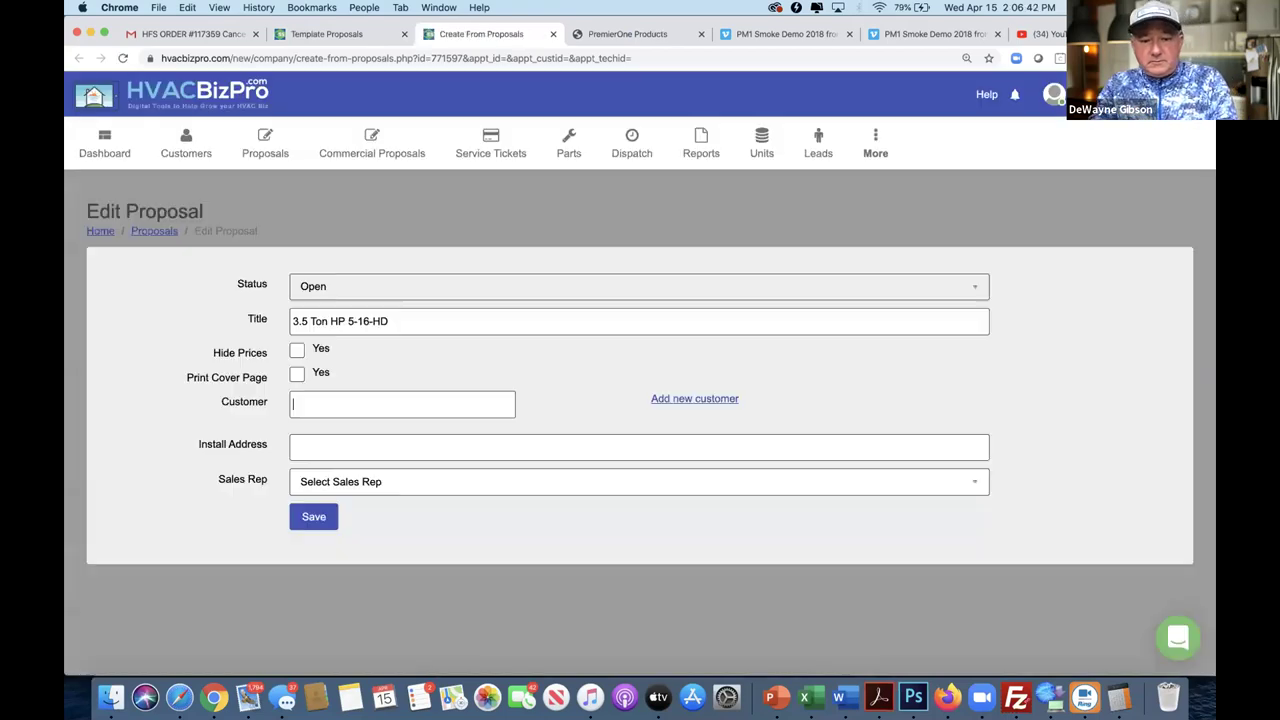
- Assign the customer and the sales rep to the new proposal and save it
click(357, 401)
text(dew)
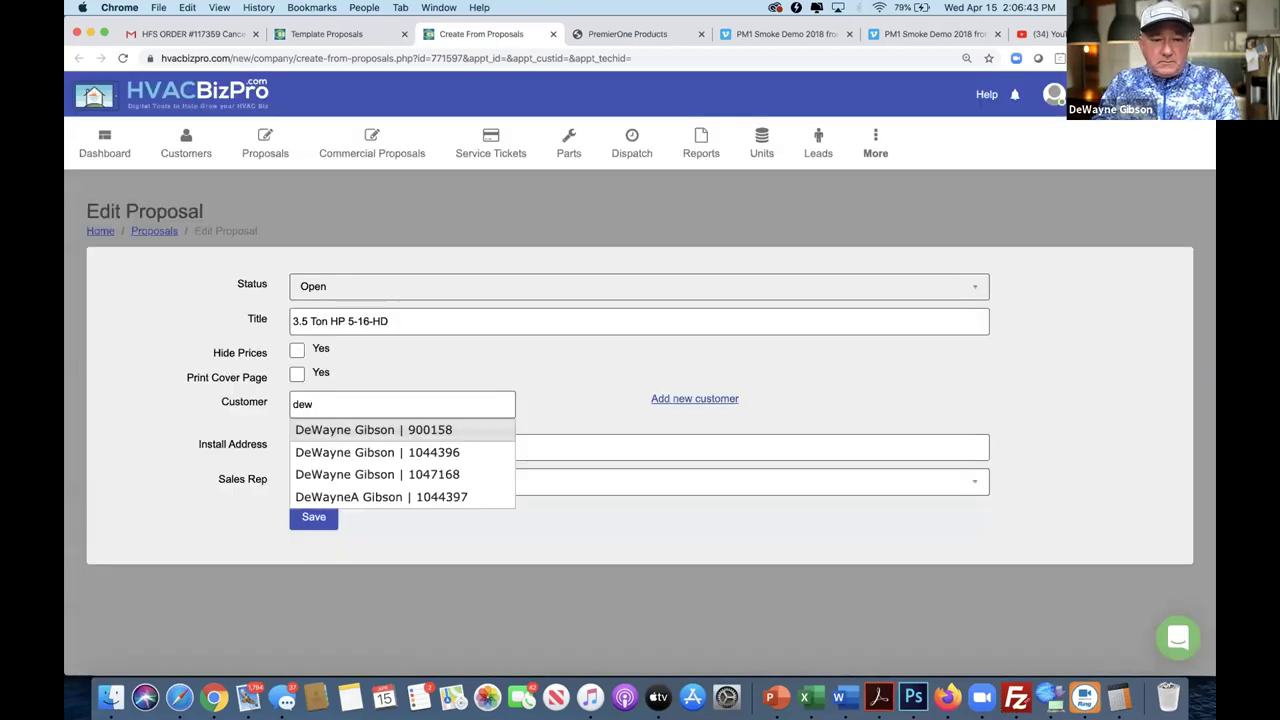
click(377, 430)
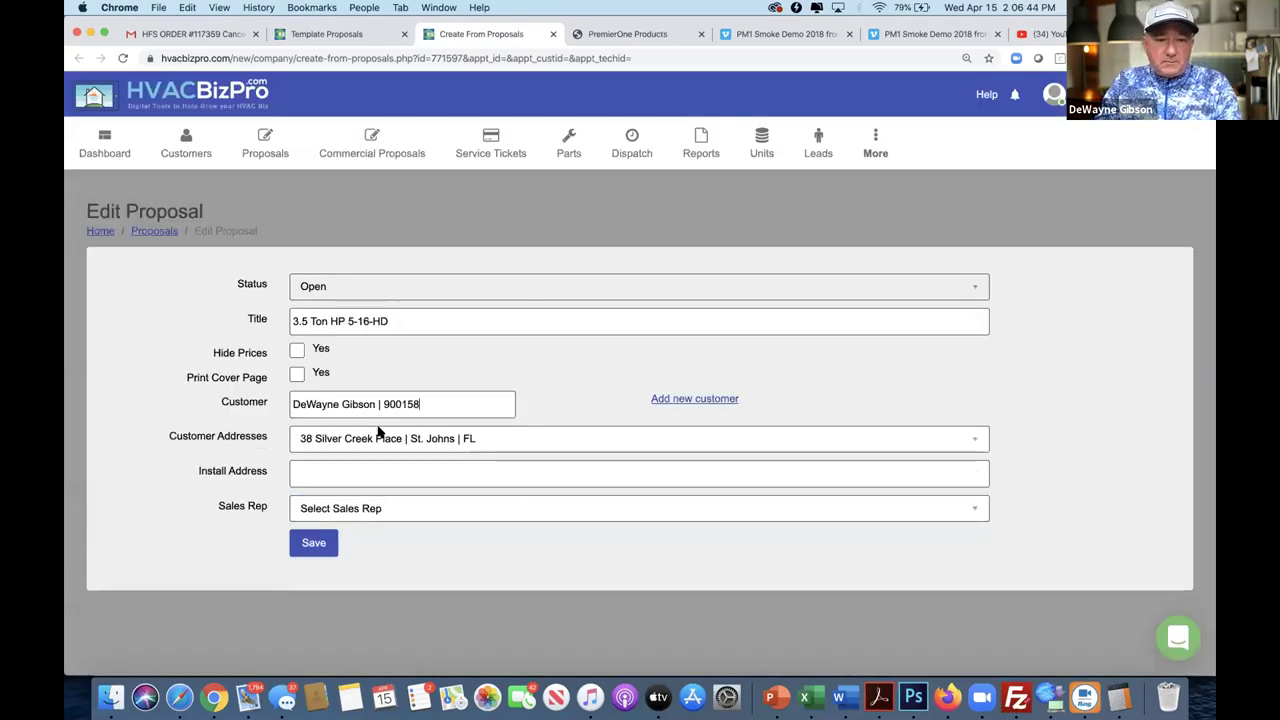
click(357, 512)
click(360, 566)
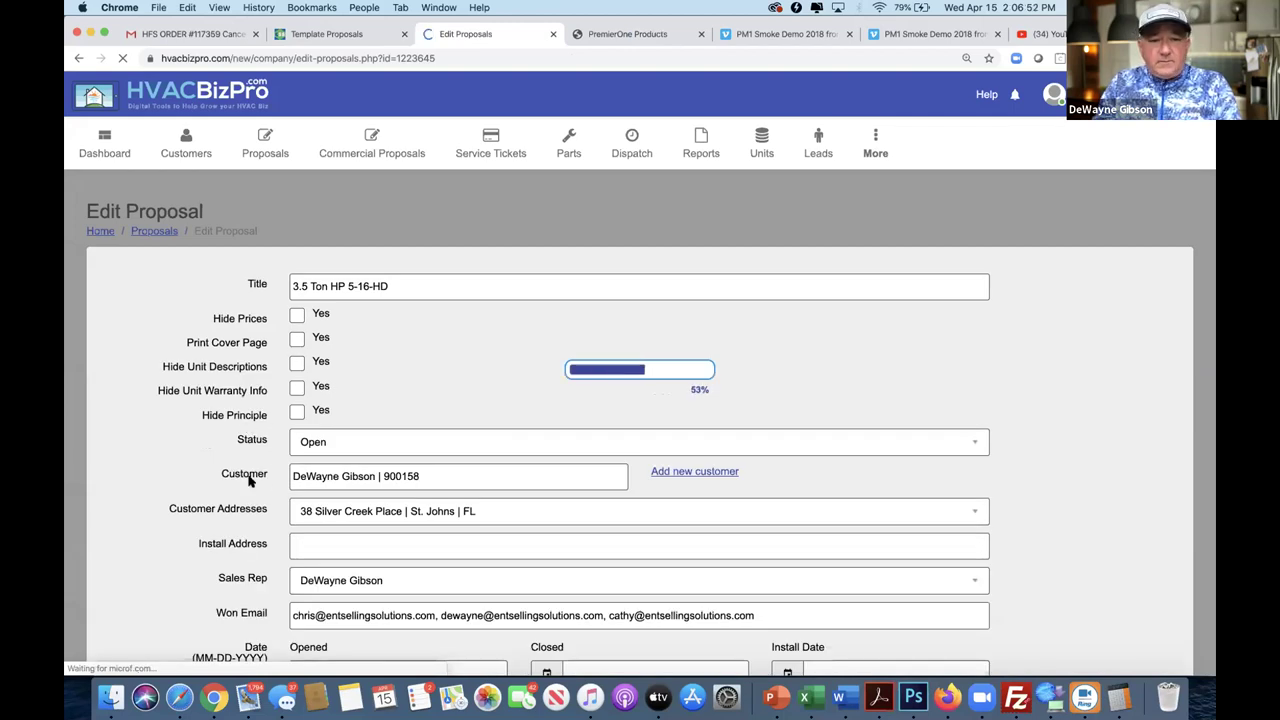
- In the proposal's Upgrades, activate the Premier Polarized Media Air Cleaner for all quality levels
scroll(250, 481, down, 3)
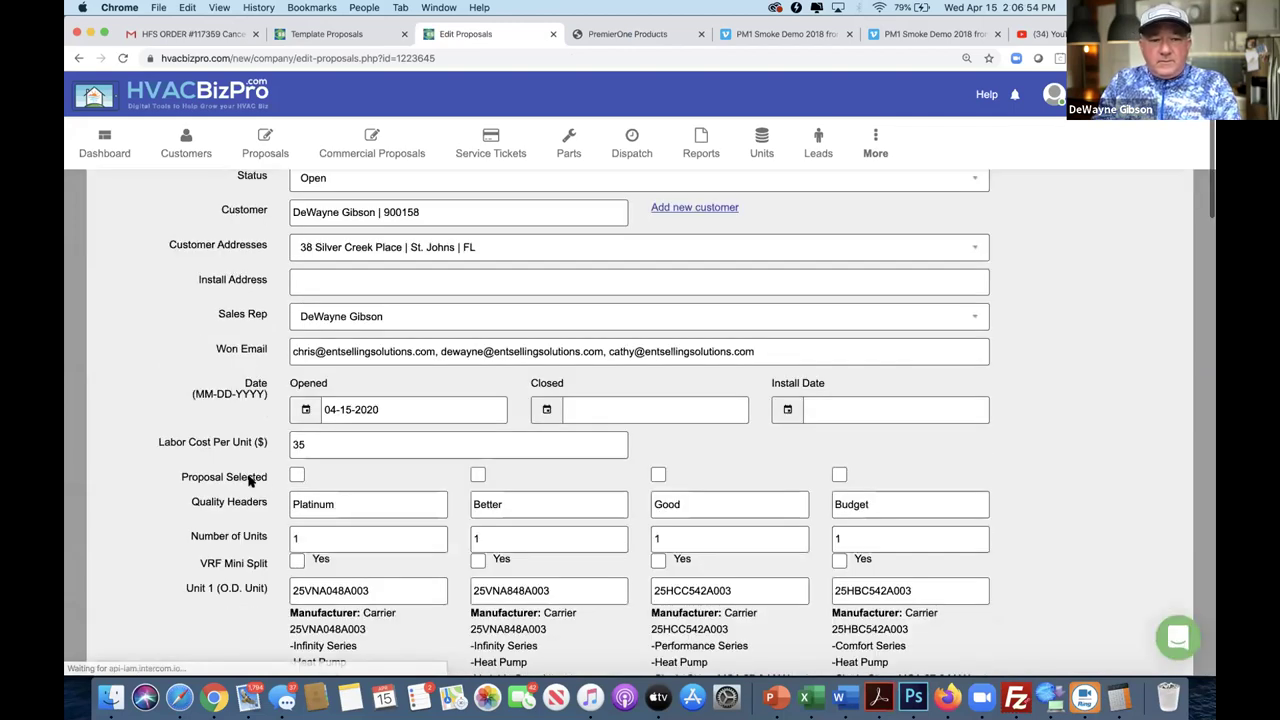
scroll(250, 481, down, 2)
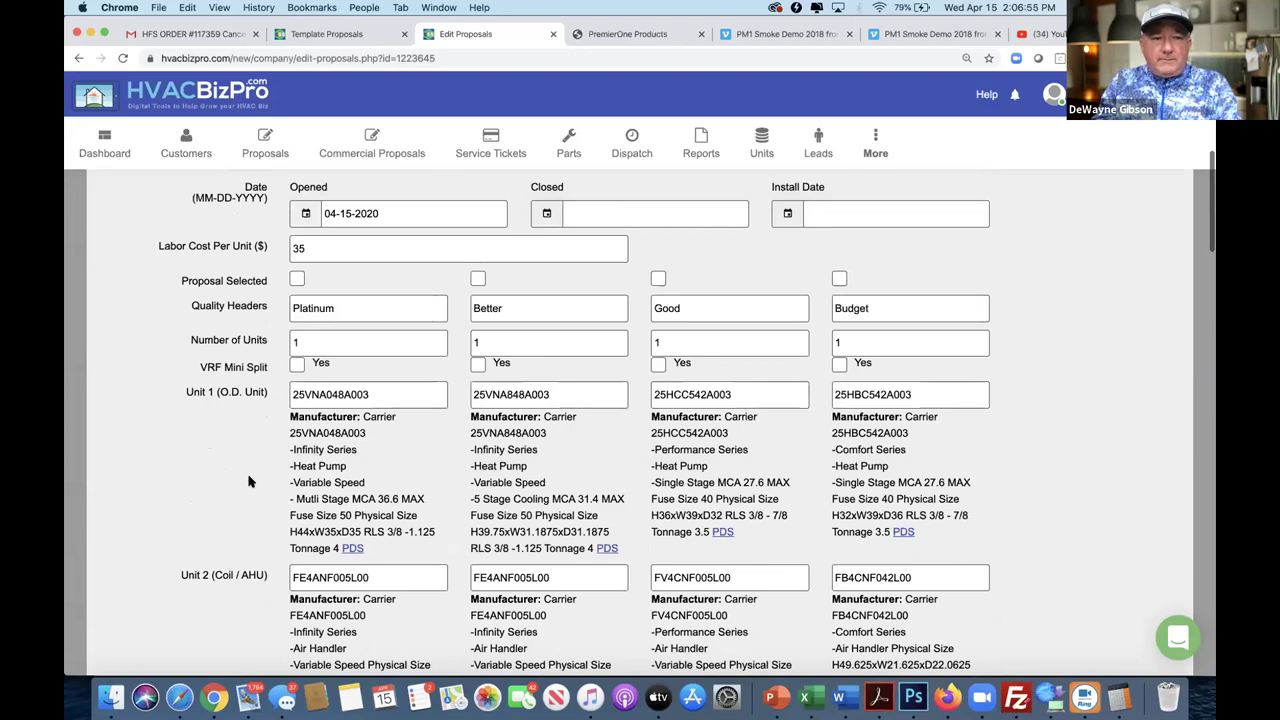
scroll(250, 481, down, 10)
scroll(250, 481, up, 2)
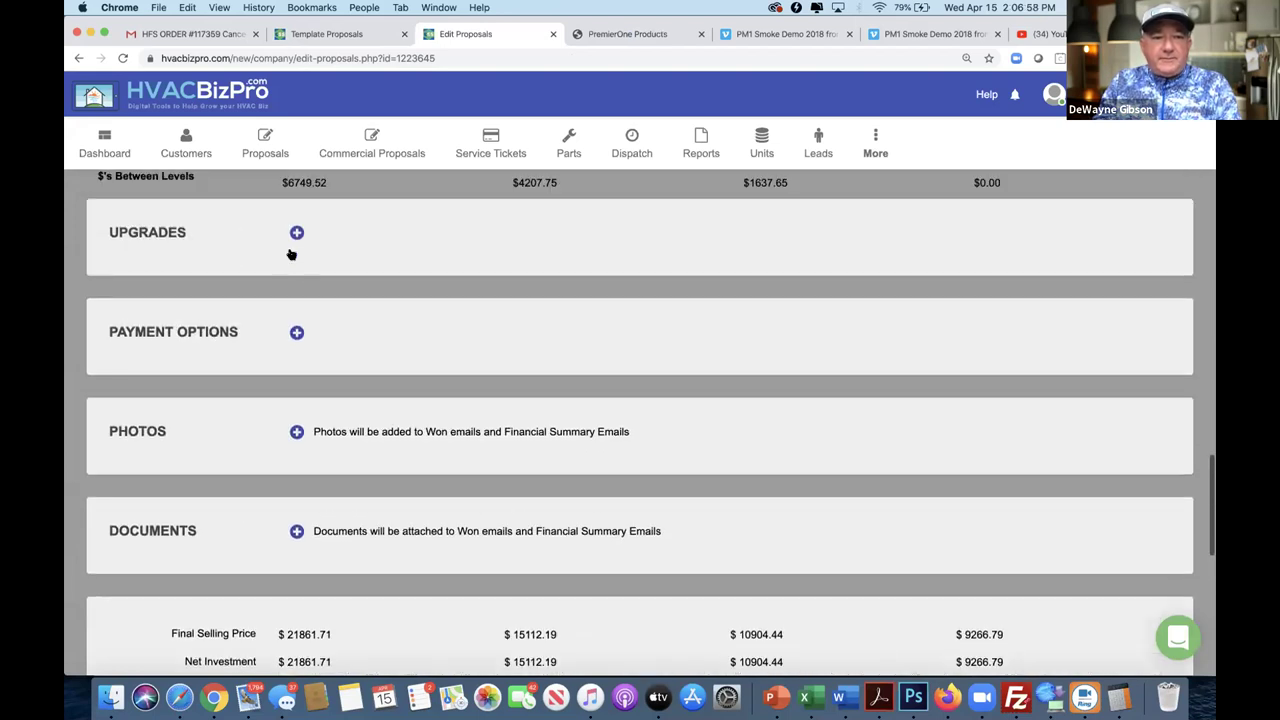
click(295, 250)
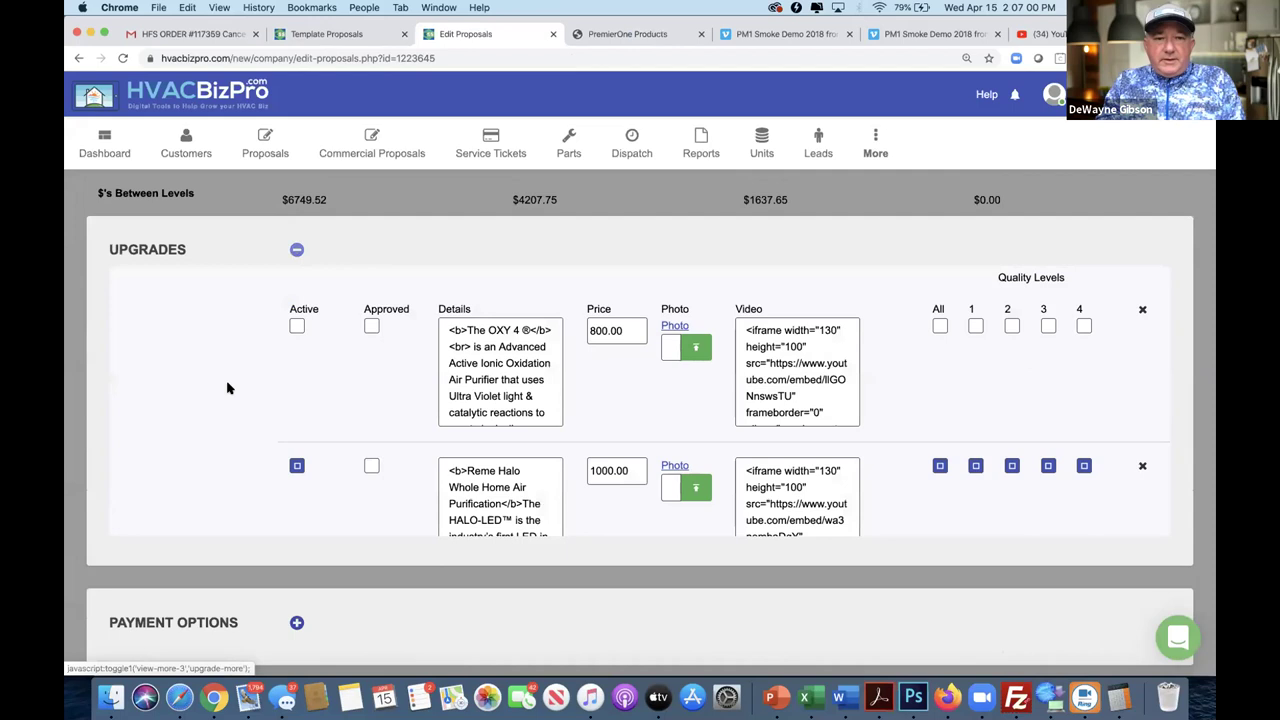
scroll(228, 388, down, 5)
click(296, 403)
click(940, 403)
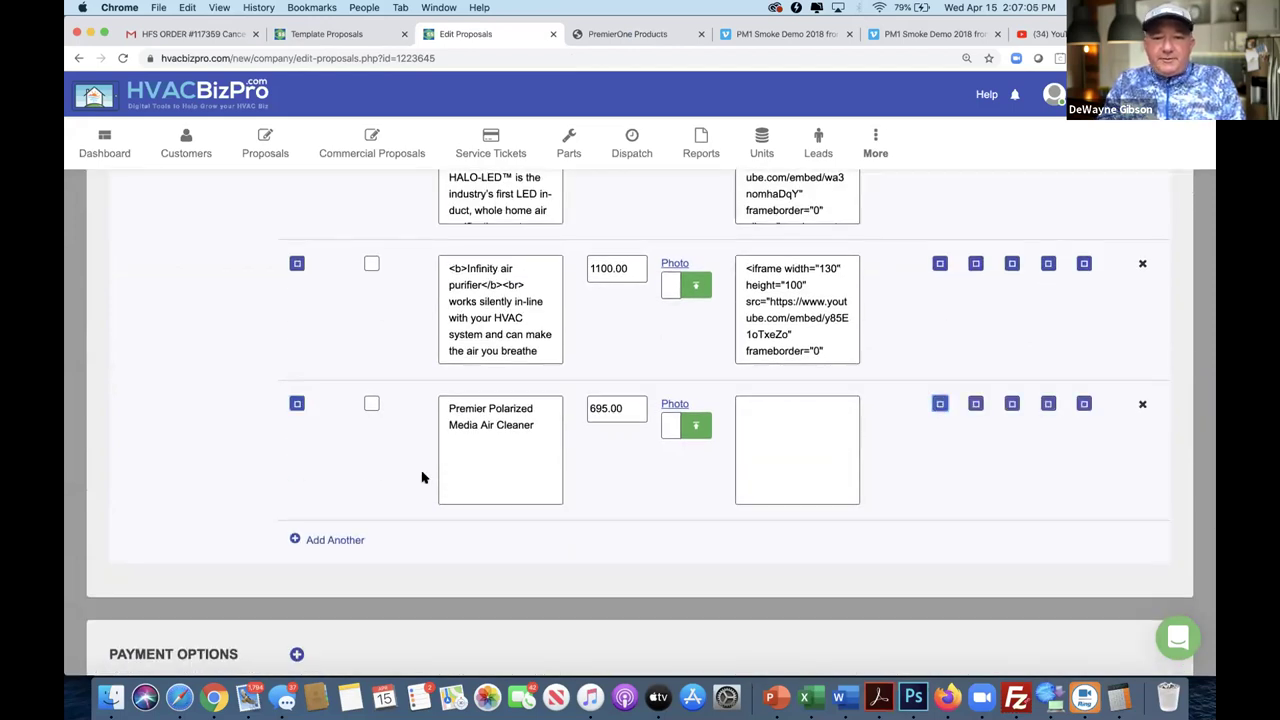
- Save the edited proposal and generate its print version
scroll(194, 350, up, 1)
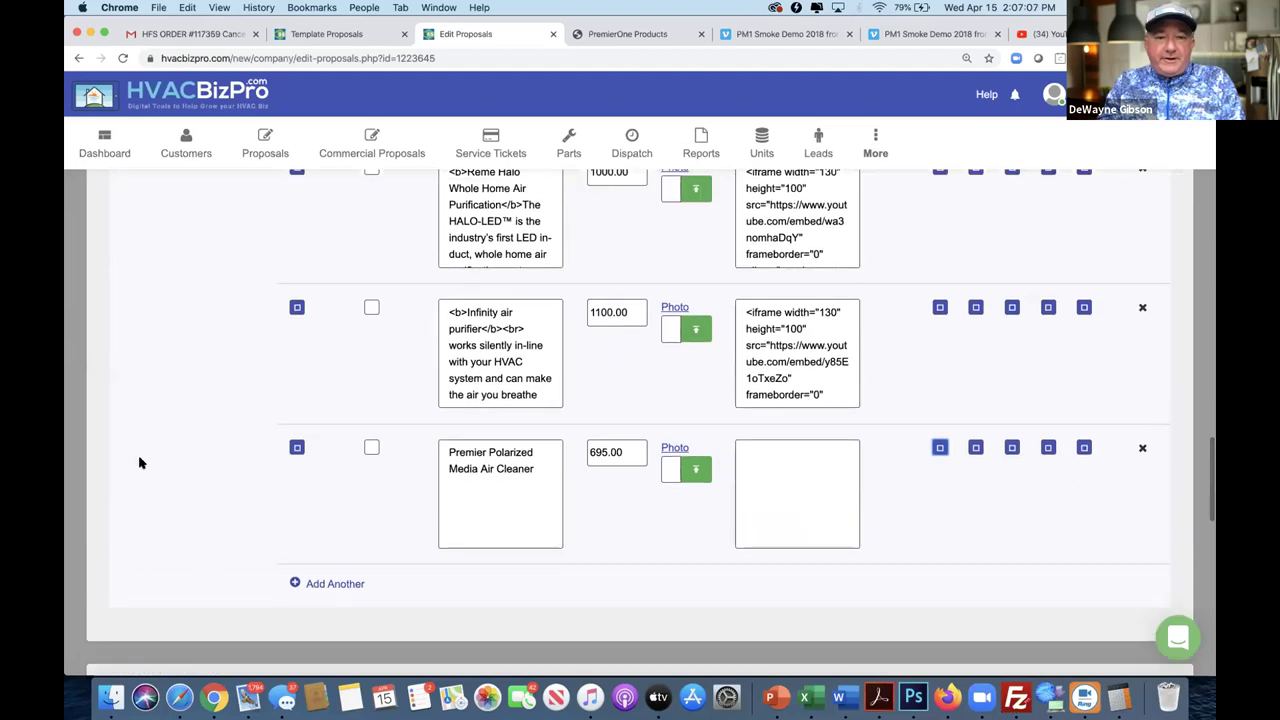
scroll(140, 462, down, 5)
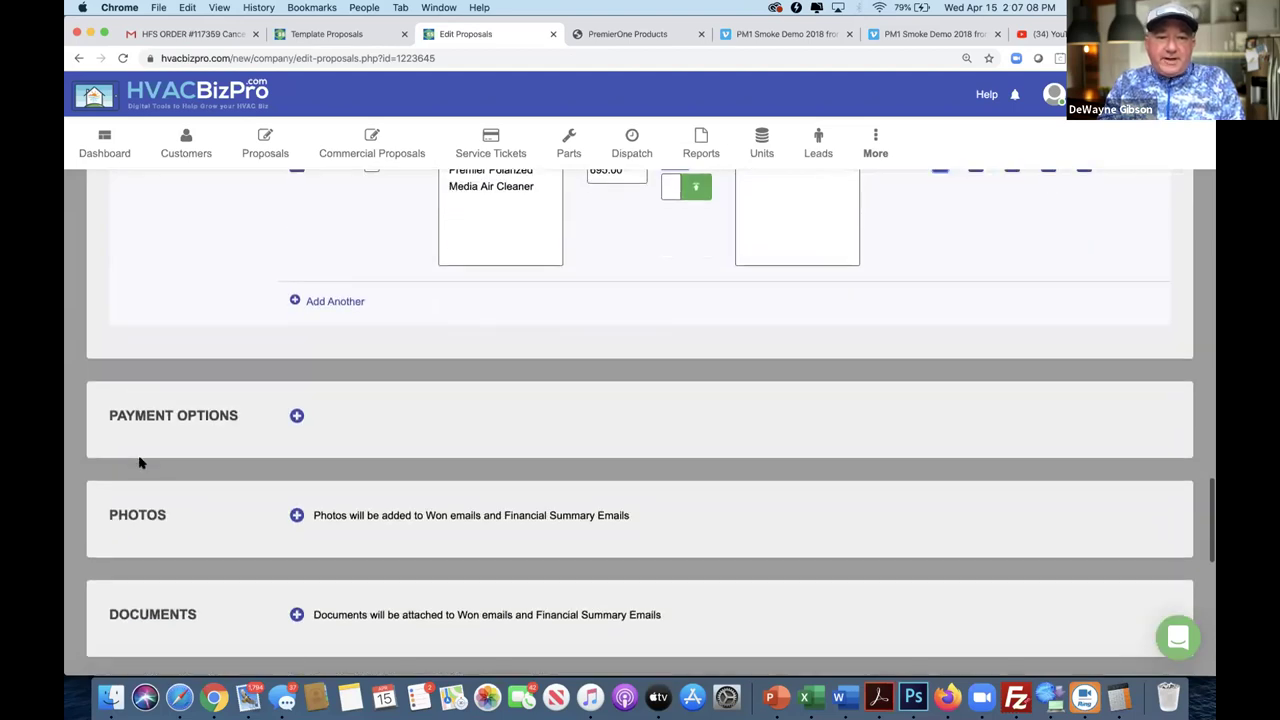
scroll(140, 462, down, 6)
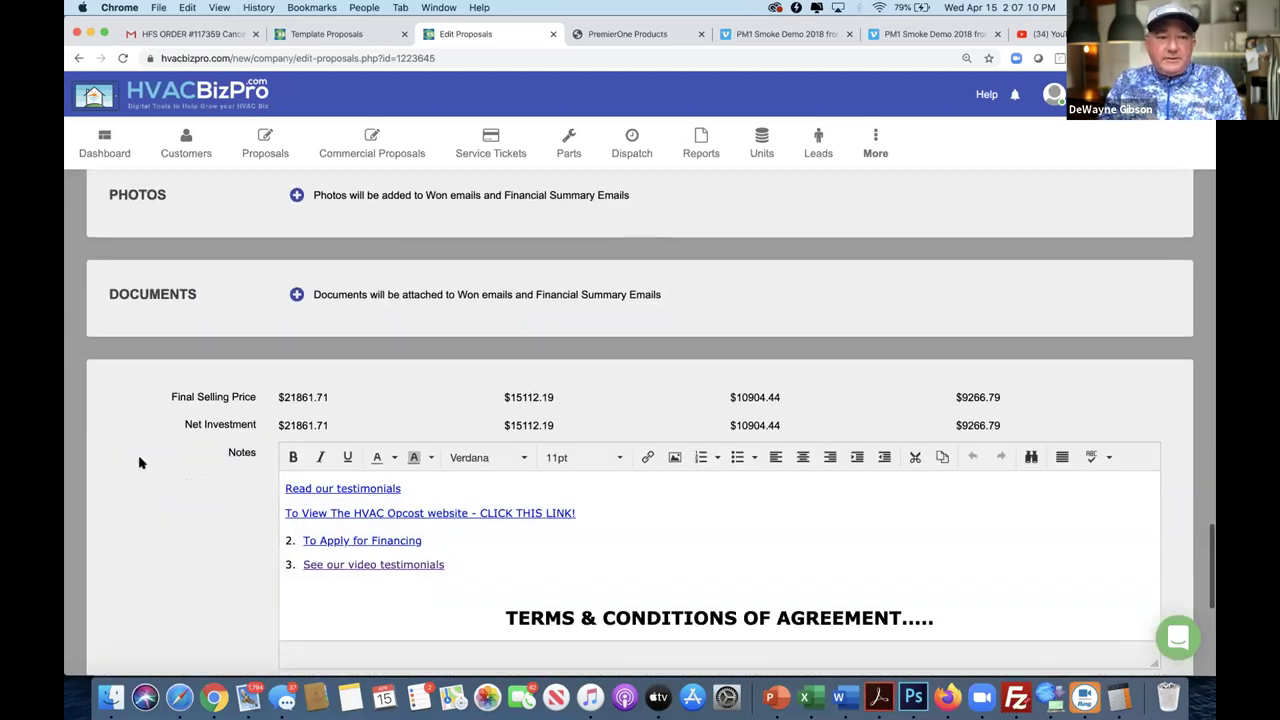
scroll(537, 529, down, 8)
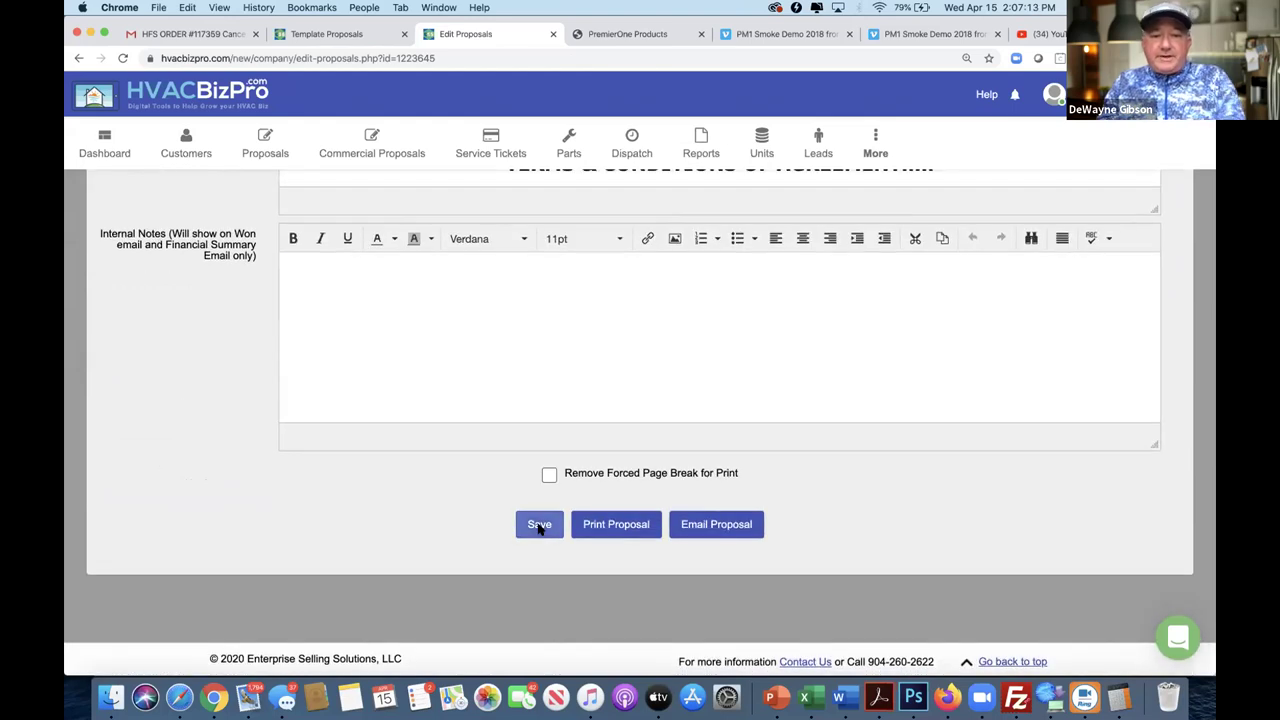
click(539, 526)
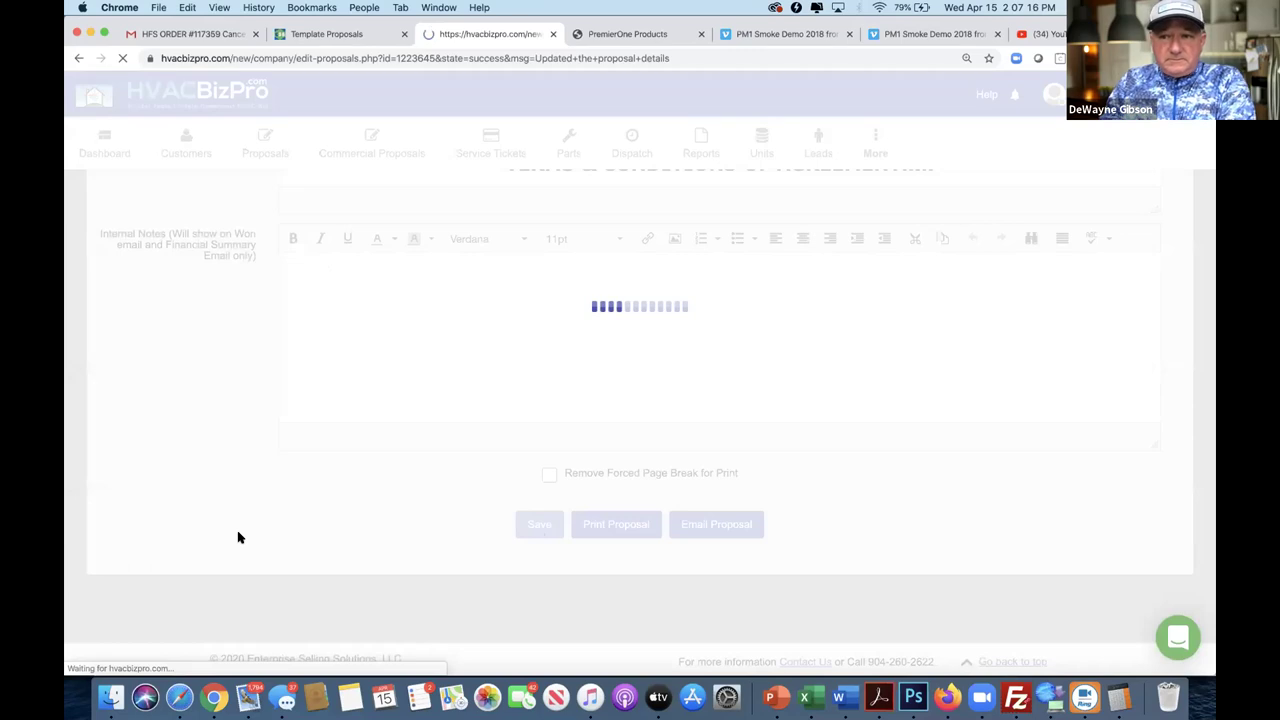
scroll(620, 556, down, 15)
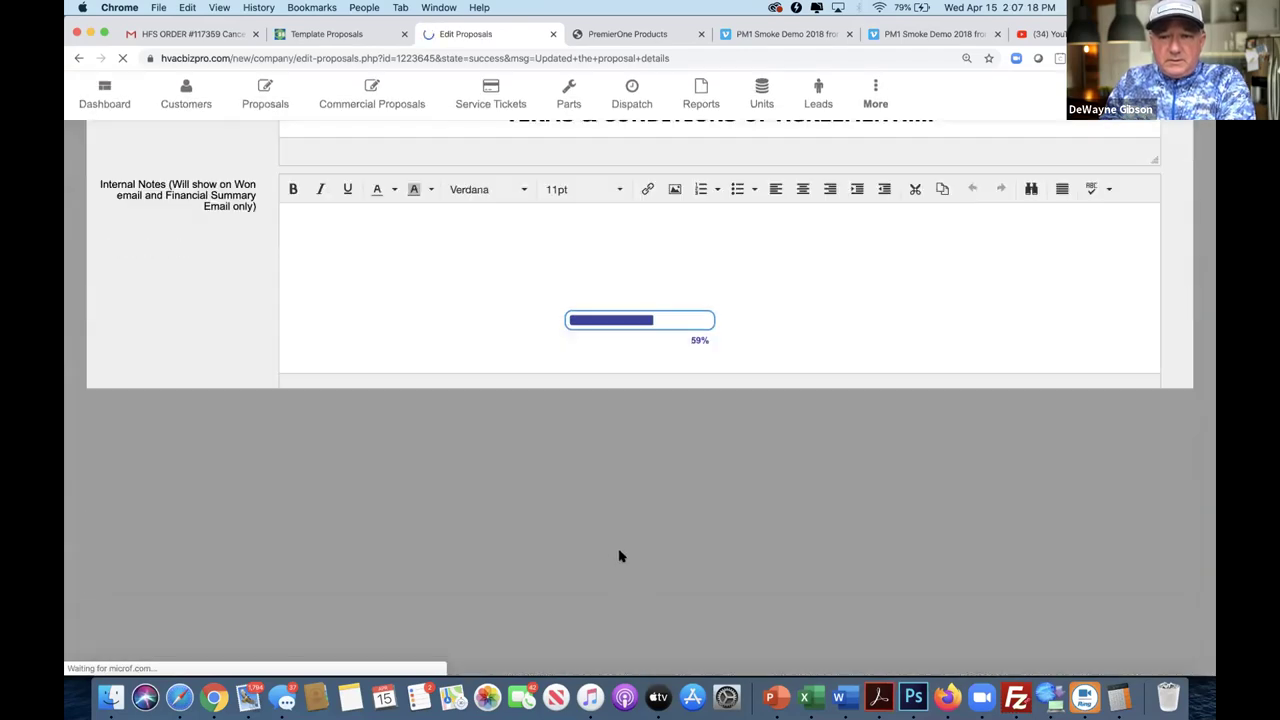
click(616, 524)
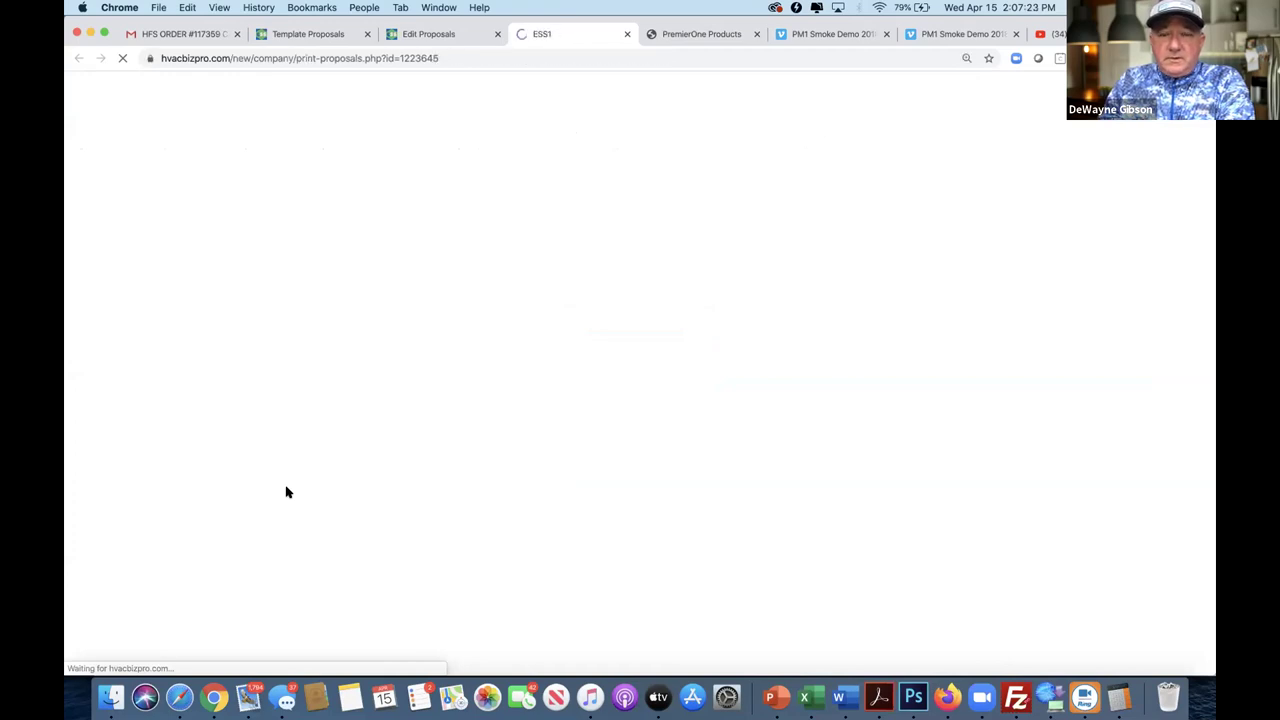
- Examine the printed proposal's four system options and its available upgrades, including the Premier Polarized Media Air Cleaner
scroll(286, 492, down, 3)
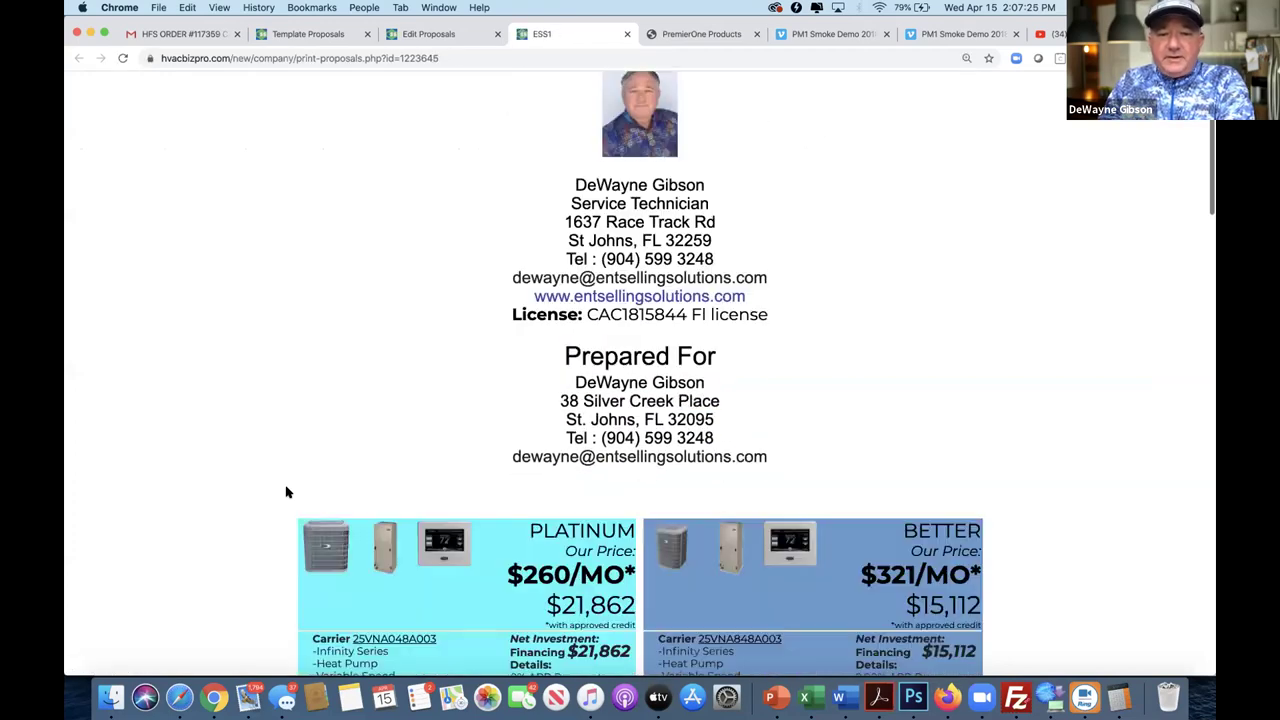
scroll(286, 492, down, 3)
scroll(286, 492, down, 5)
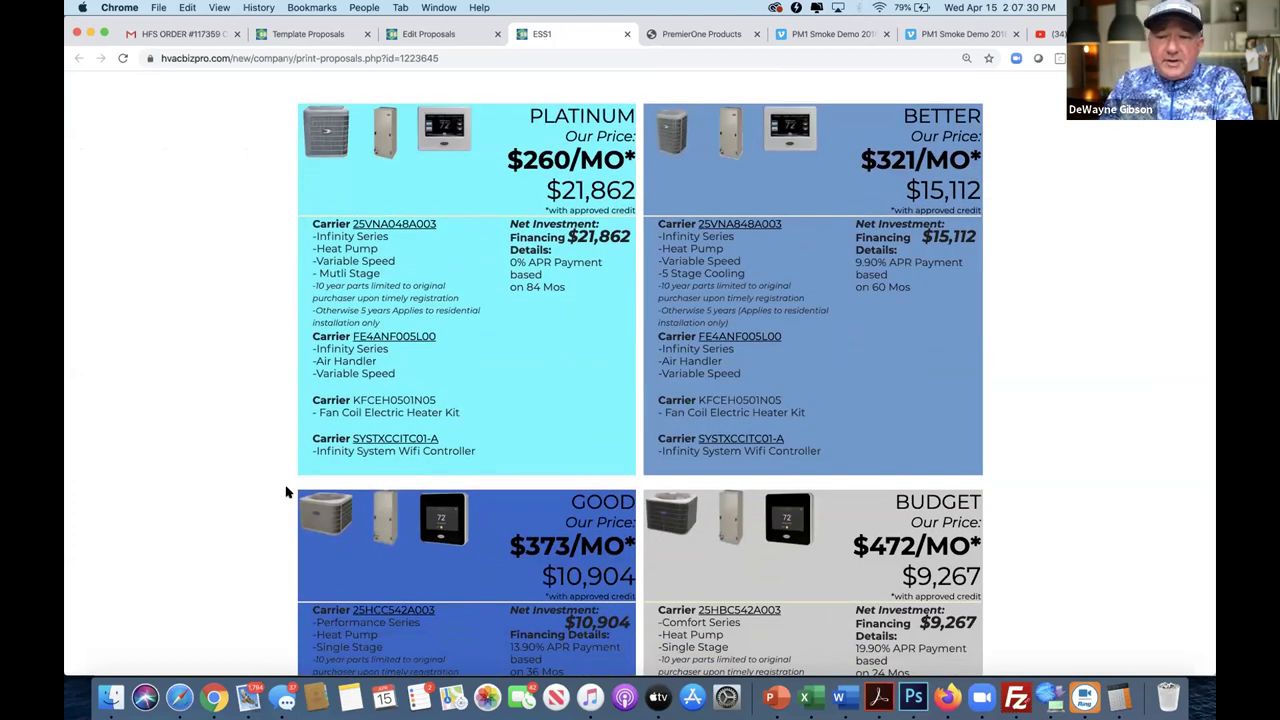
scroll(286, 492, down, 1)
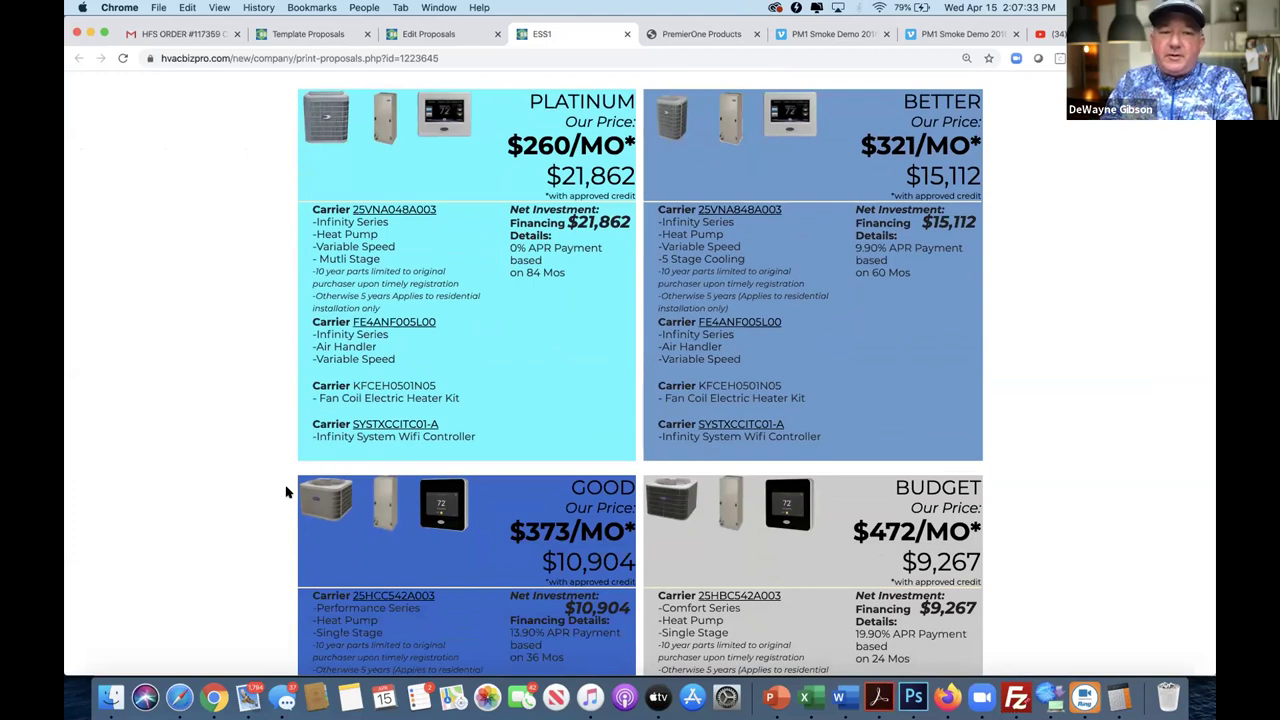
scroll(286, 492, down, 2)
scroll(286, 492, down, 5)
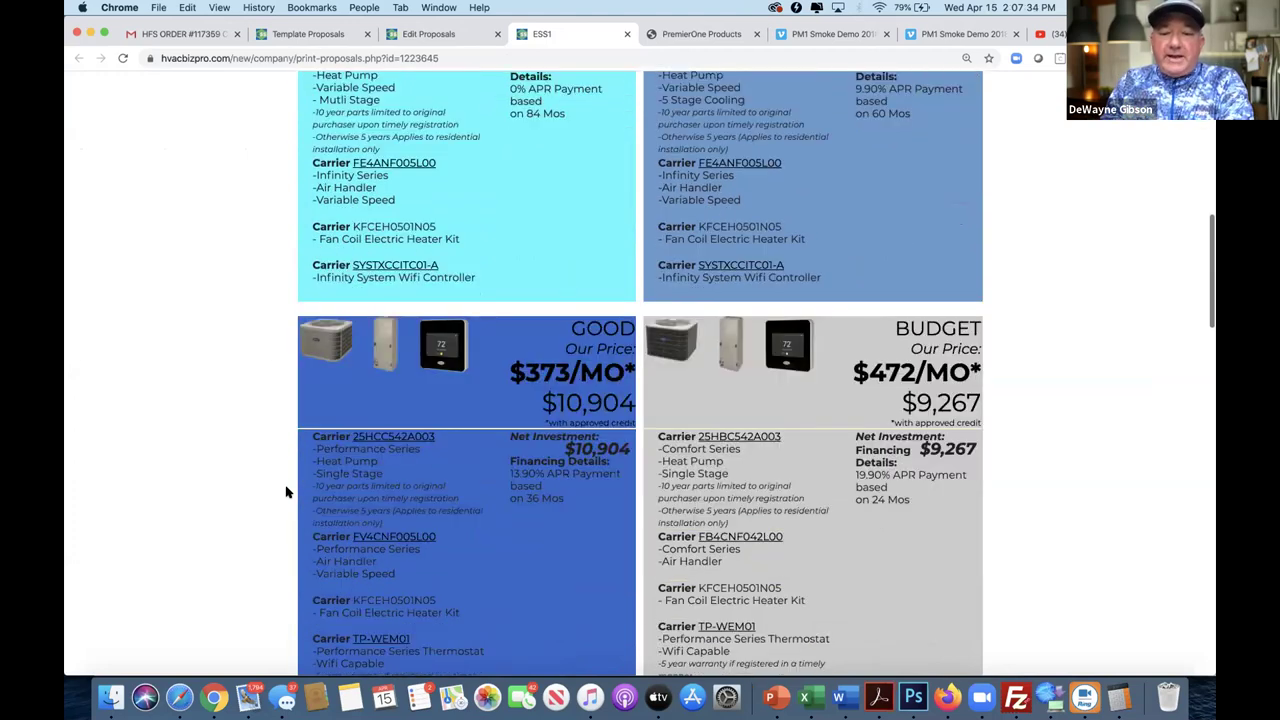
scroll(286, 492, down, 1)
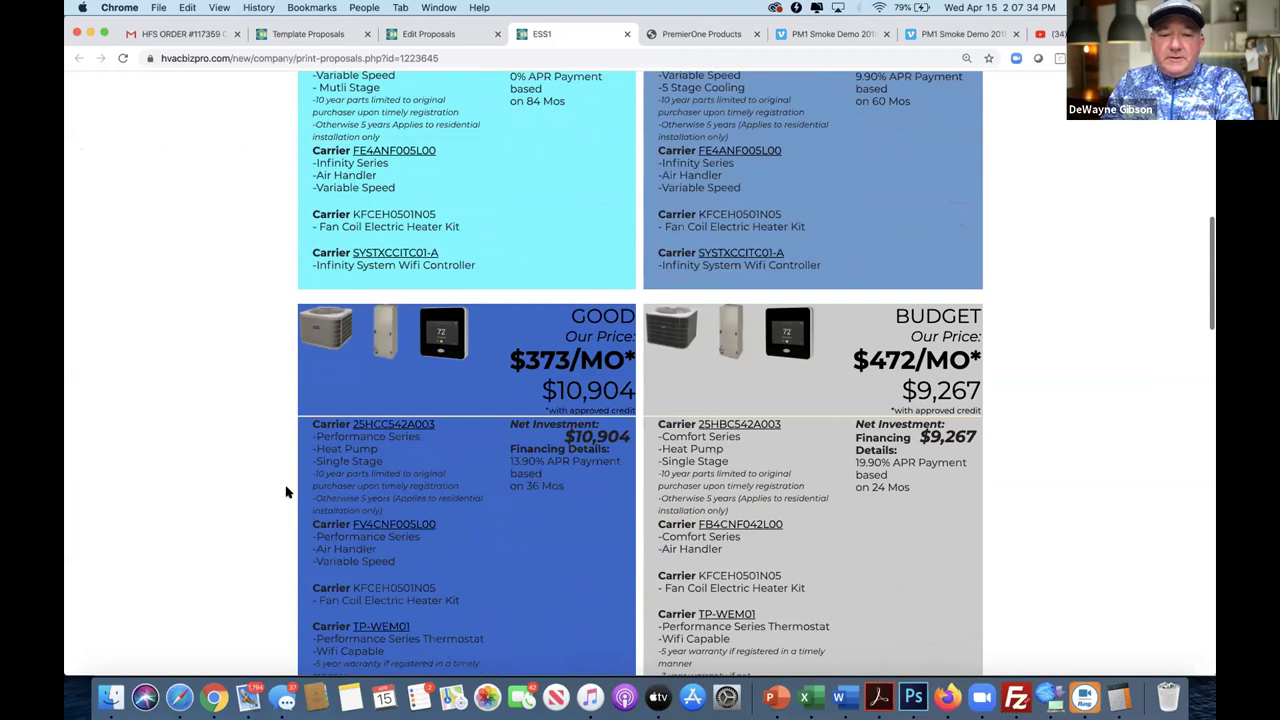
scroll(286, 492, down, 15)
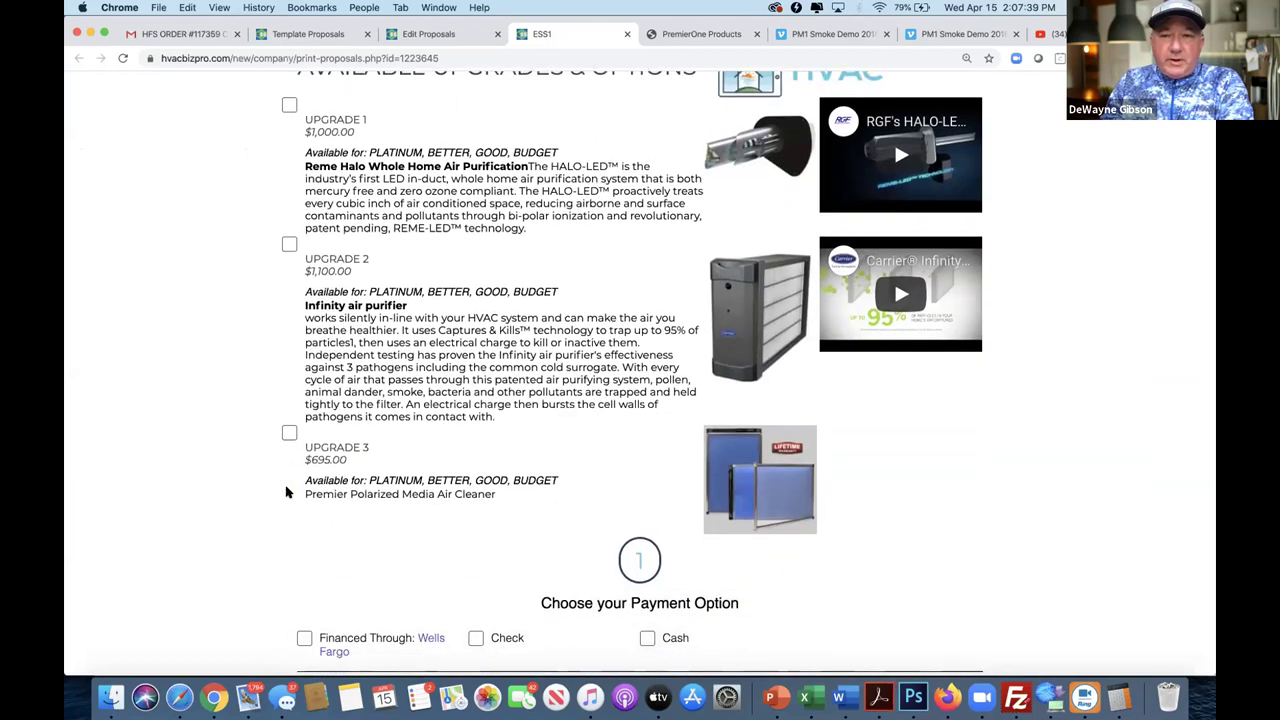
- Examine the third upgrade's price in the printed proposal, and play and pause the Infinity air purifier's video
scroll(286, 492, up, 1)
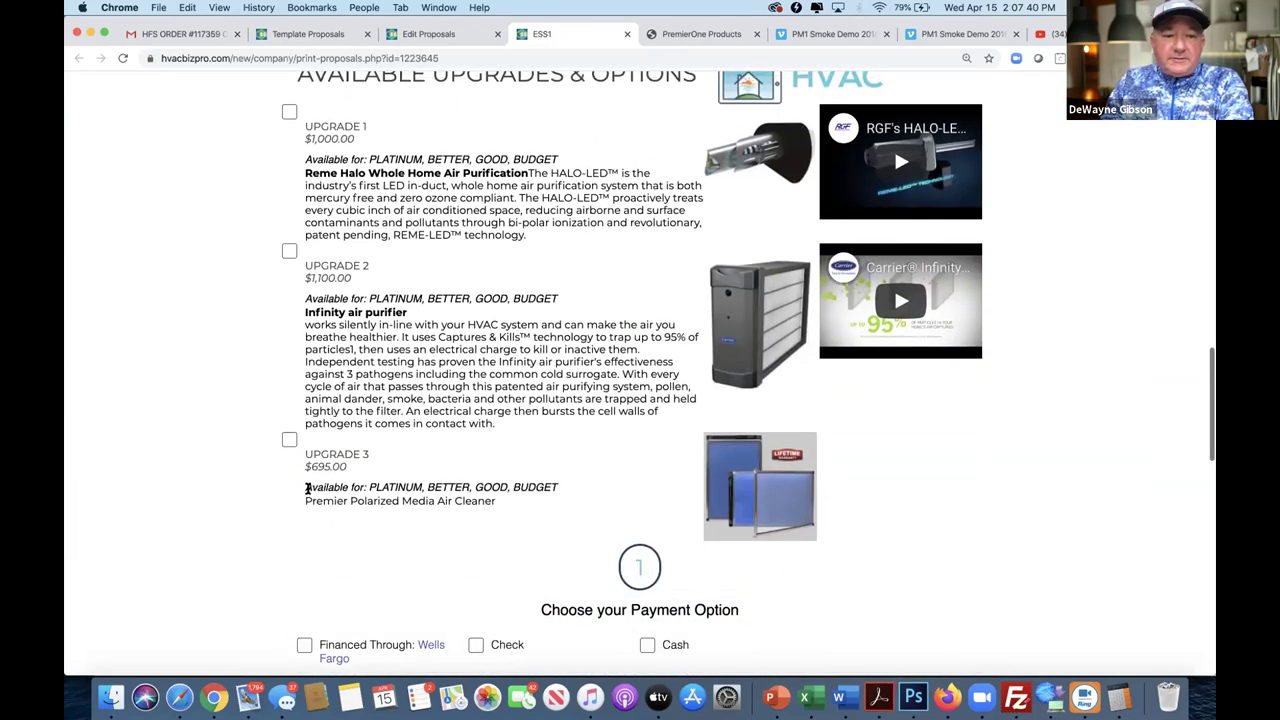
scroll(306, 486, up, 2)
drag(306, 489, 345, 490)
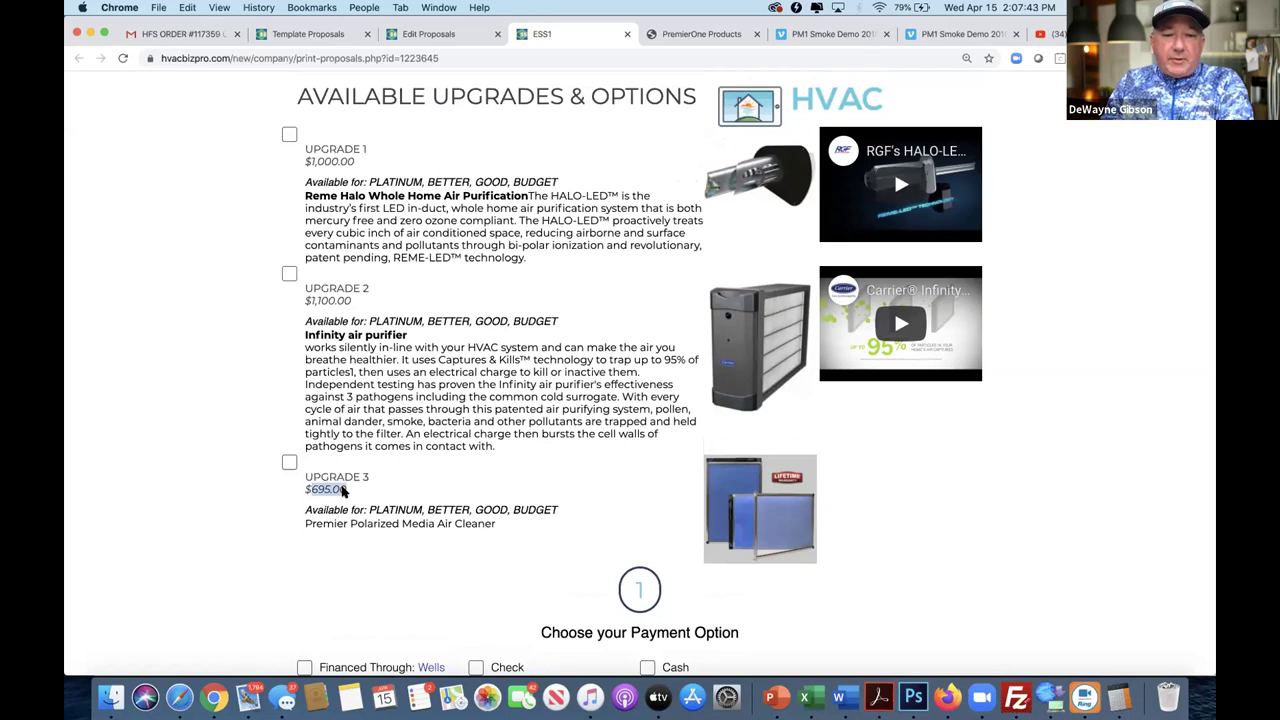
click(901, 325)
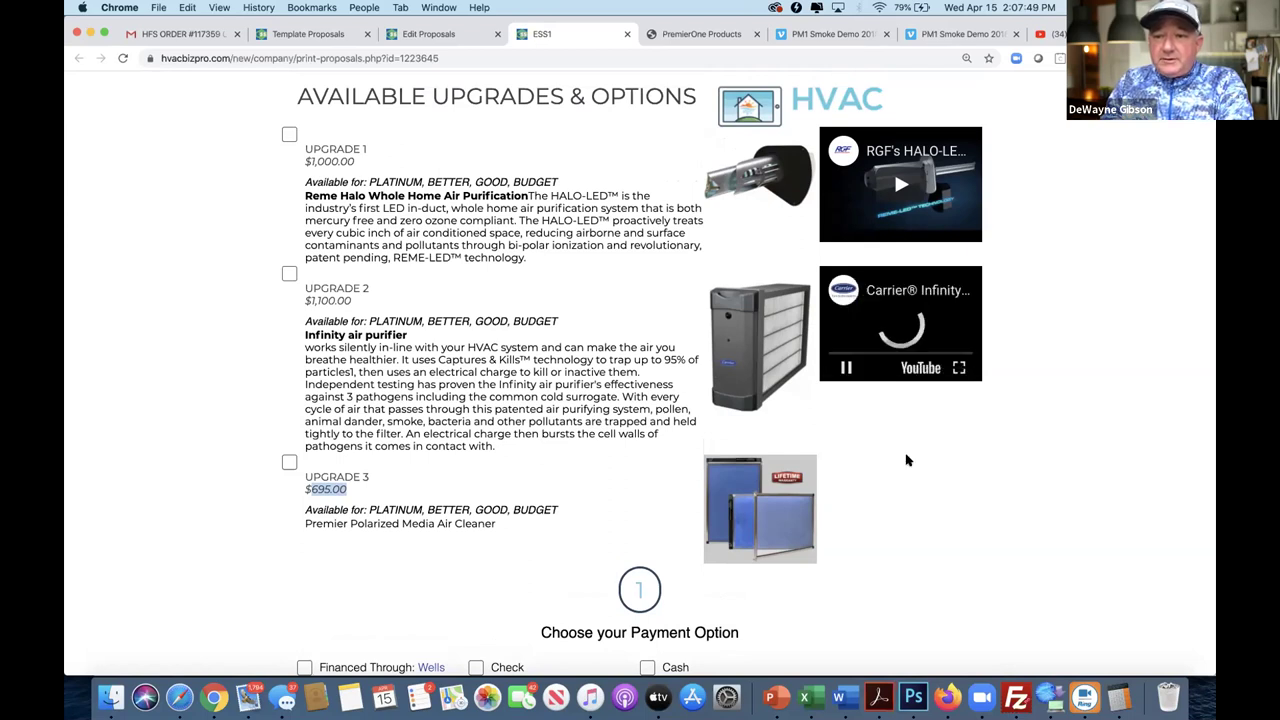
click(845, 367)
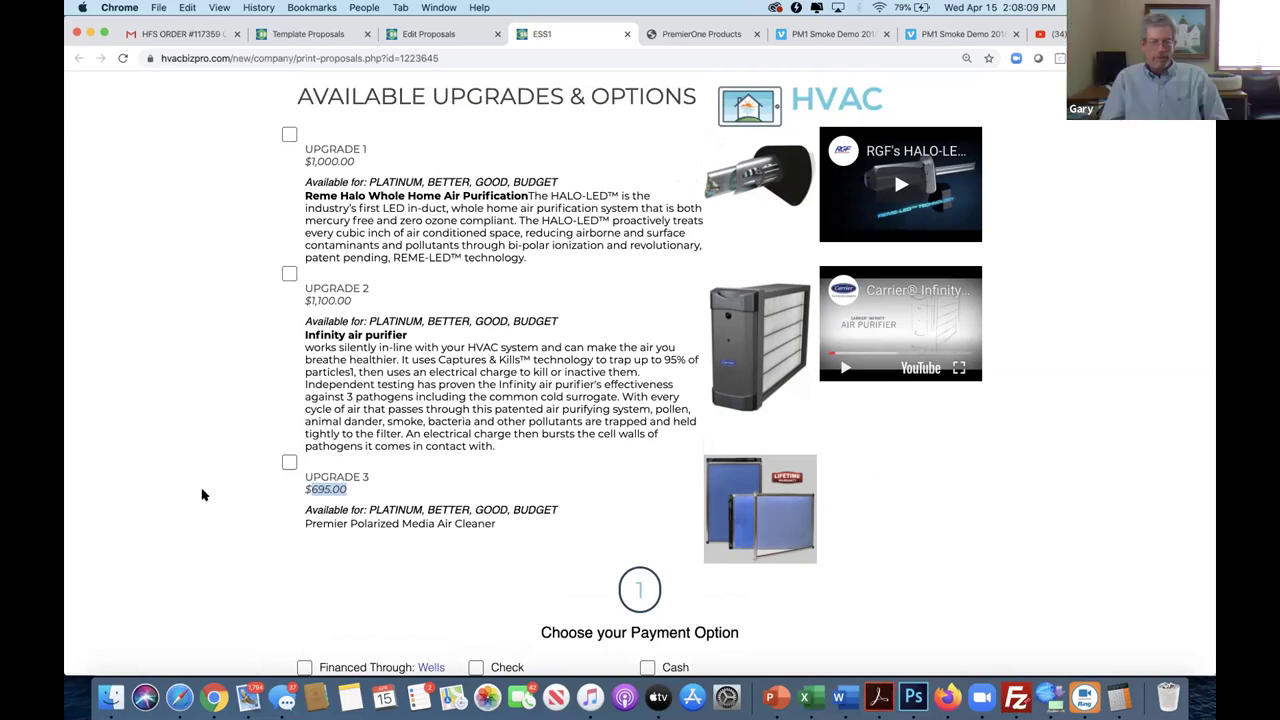
scroll(202, 494, down, 1)
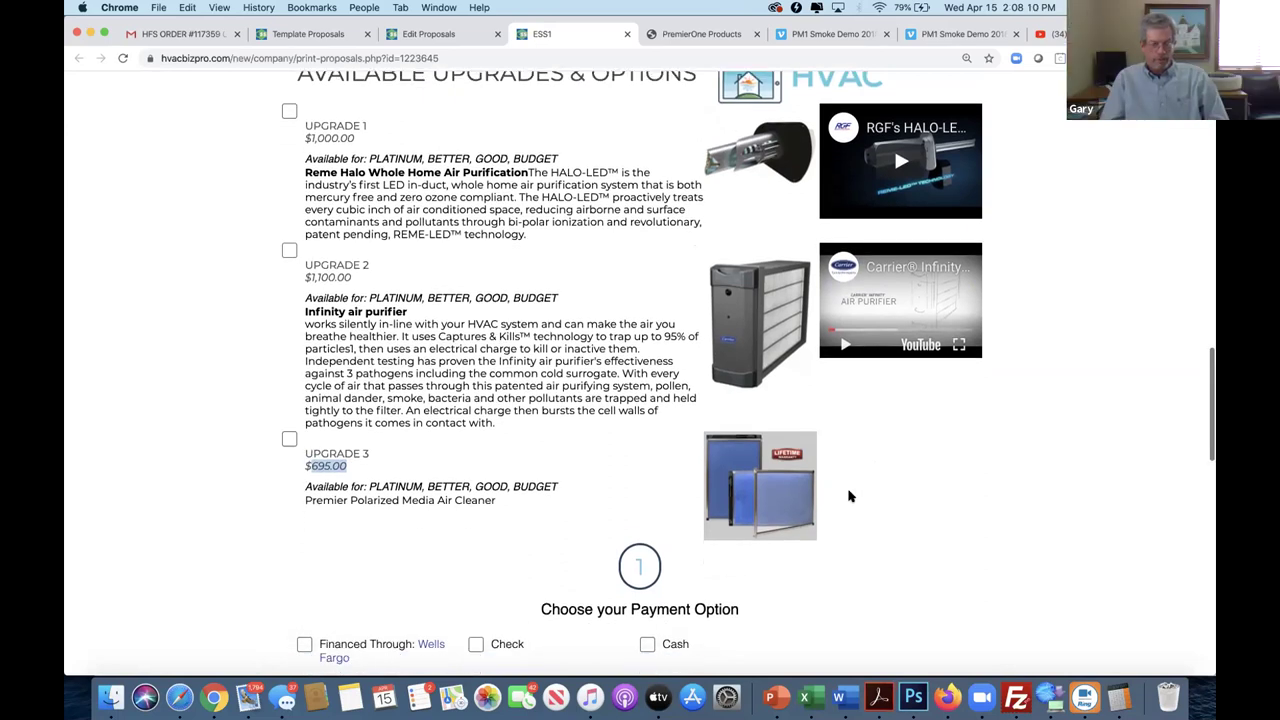
scroll(829, 465, up, 1)
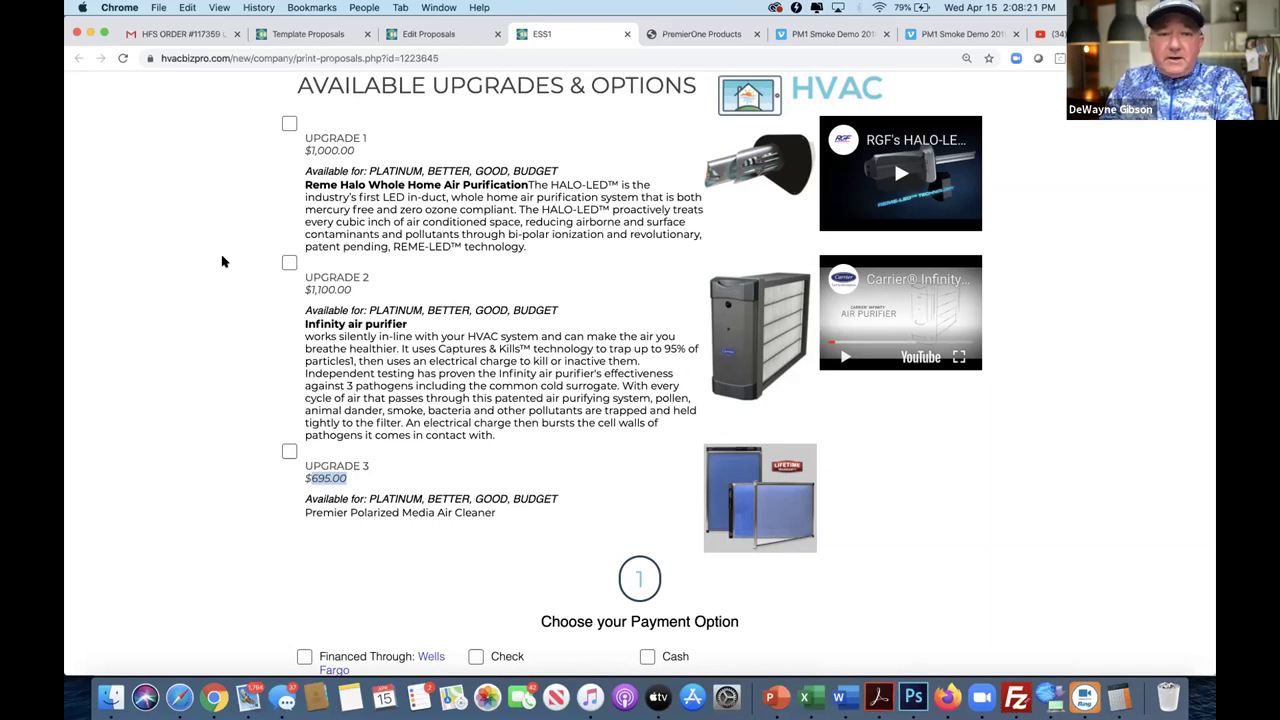
- Return to the proposal editor, go to the HVACBizPro Library and open the Solutions Assessment document
click(428, 36)
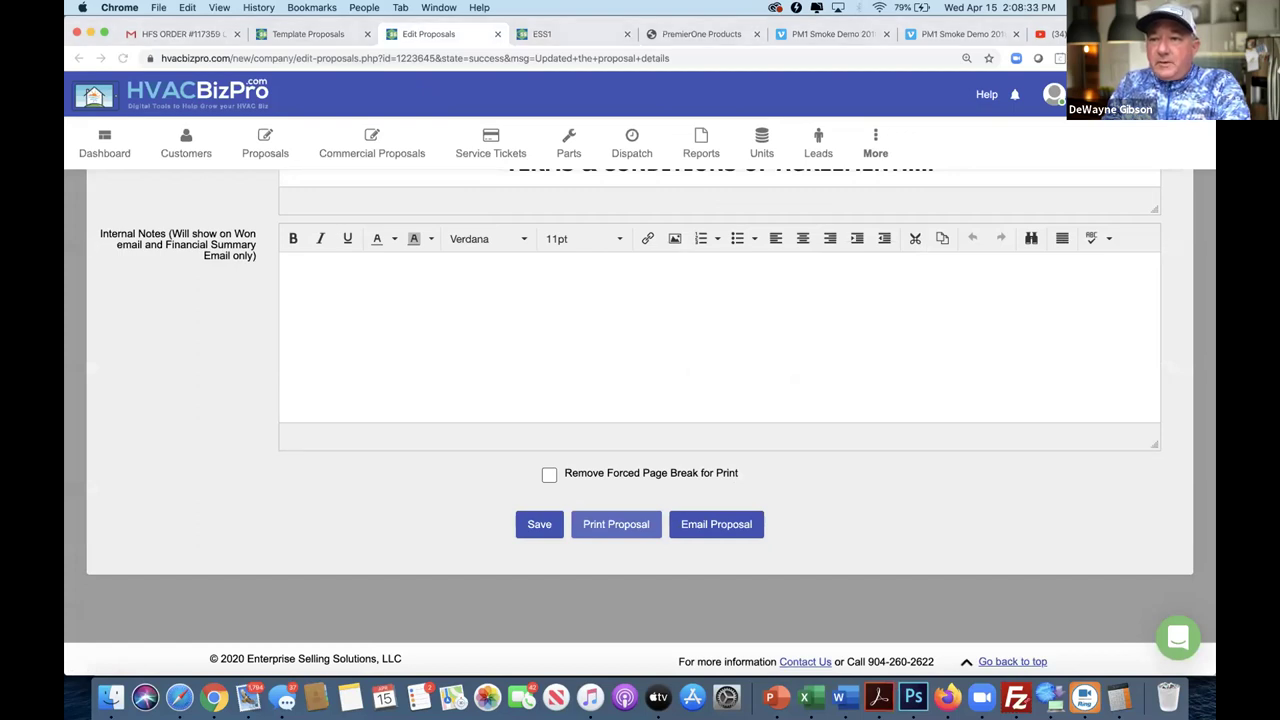
click(1054, 94)
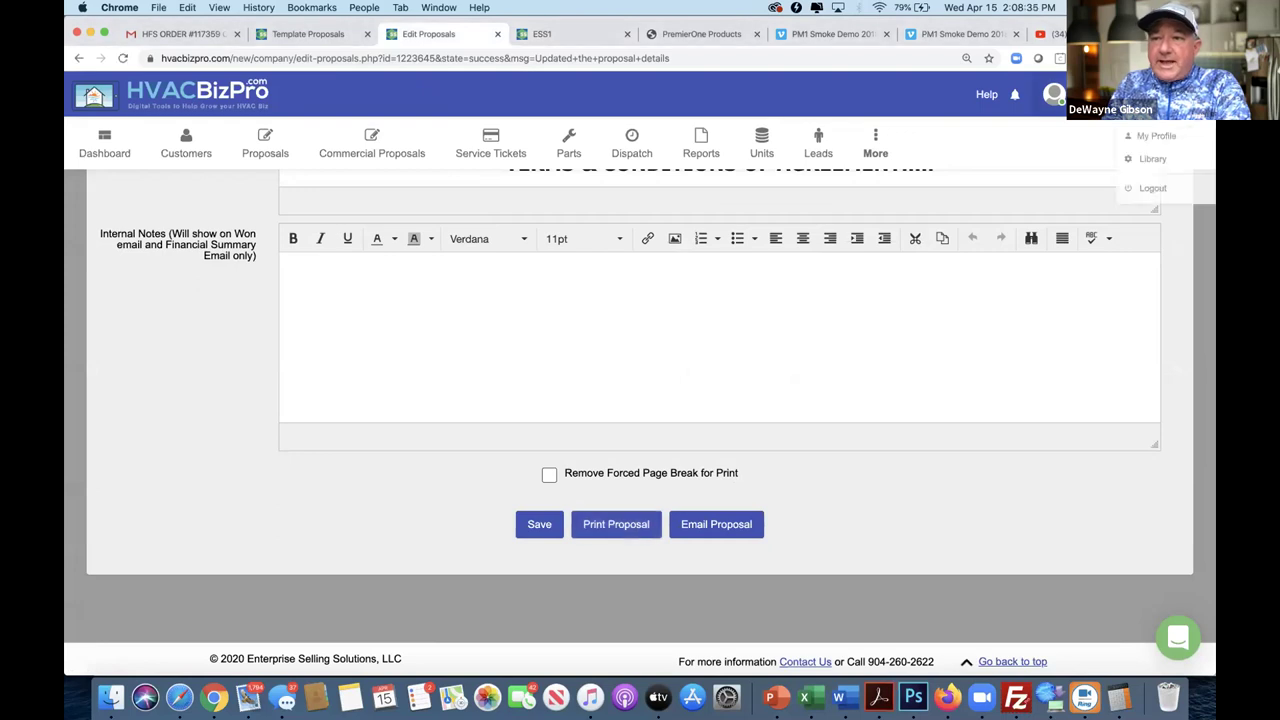
click(1140, 166)
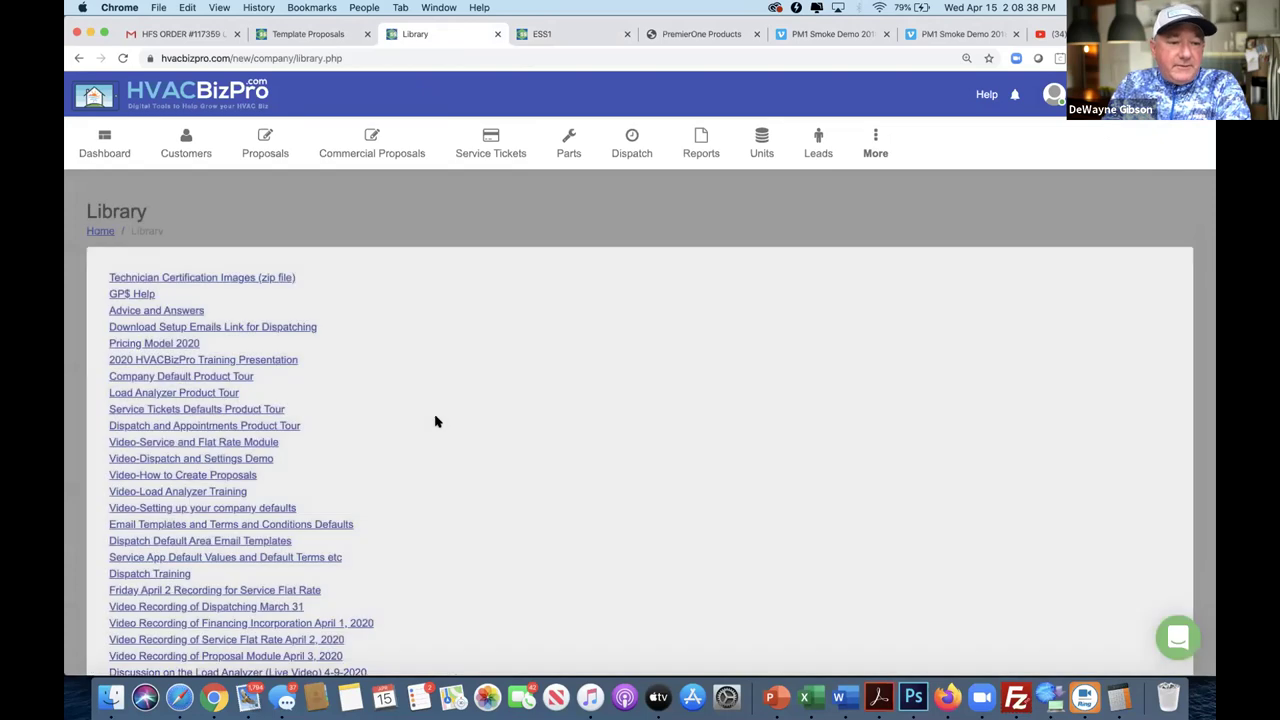
scroll(497, 463, down, 2)
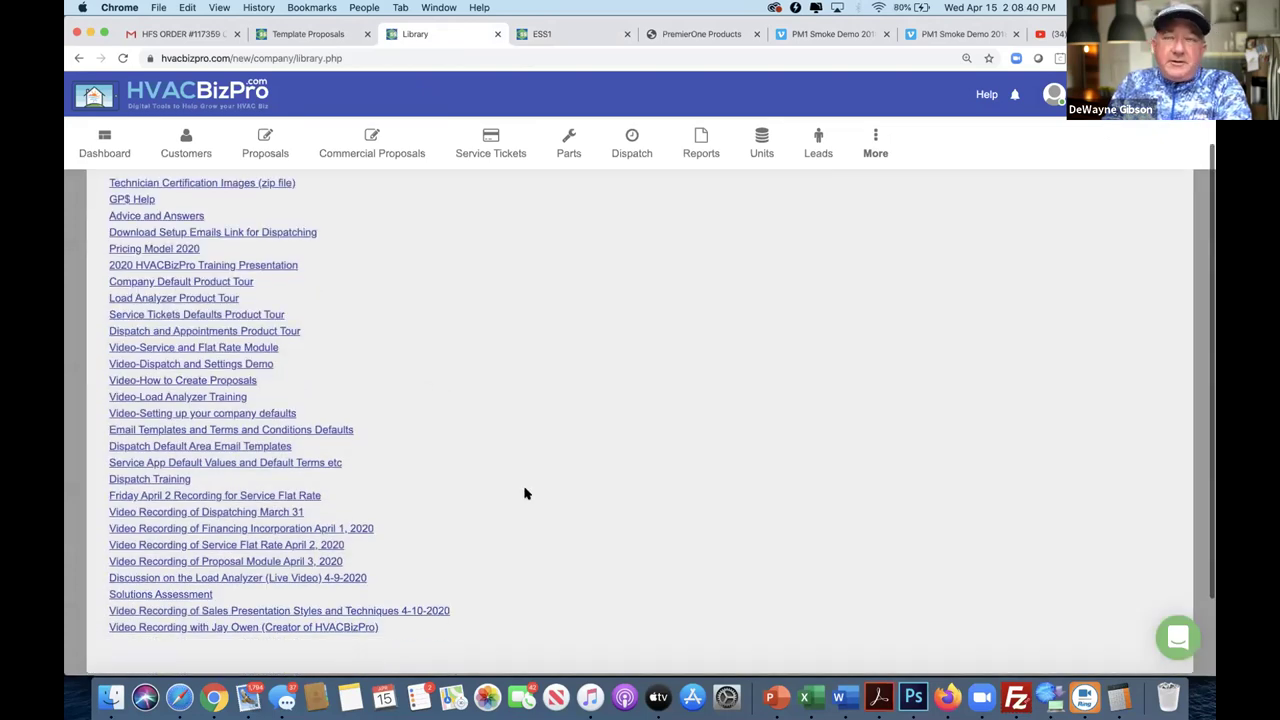
scroll(525, 493, down, 2)
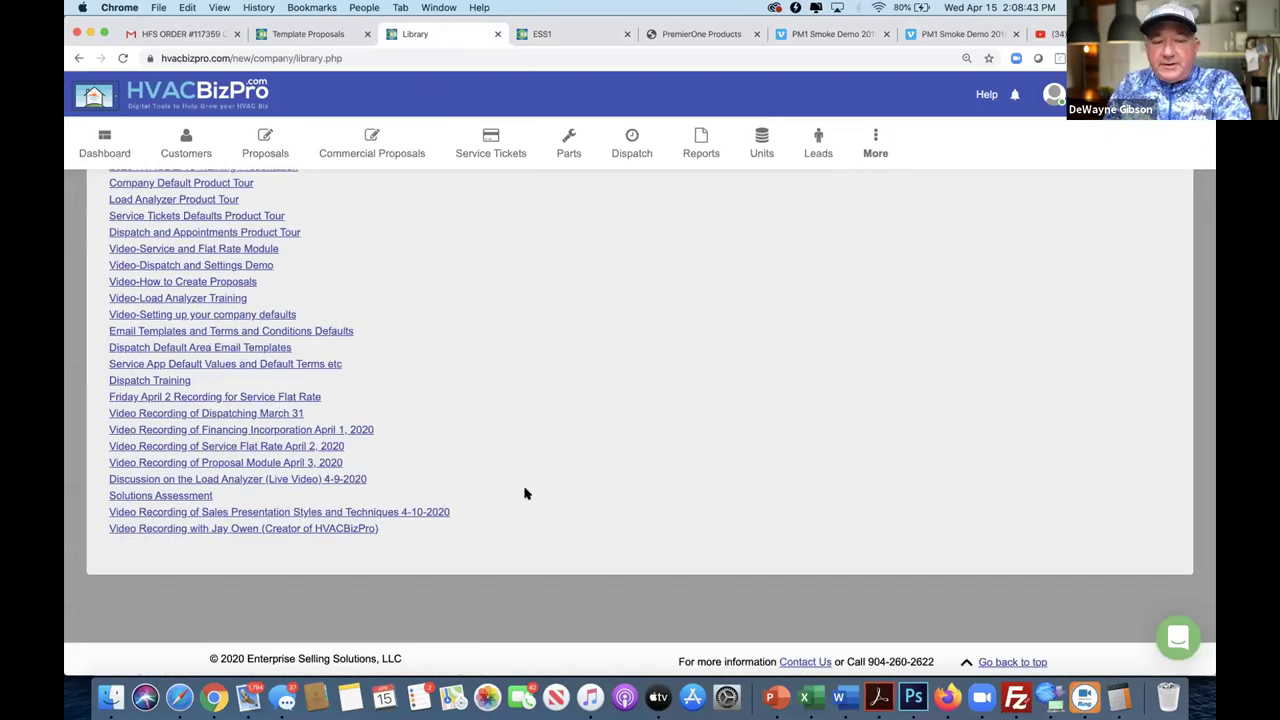
click(157, 496)
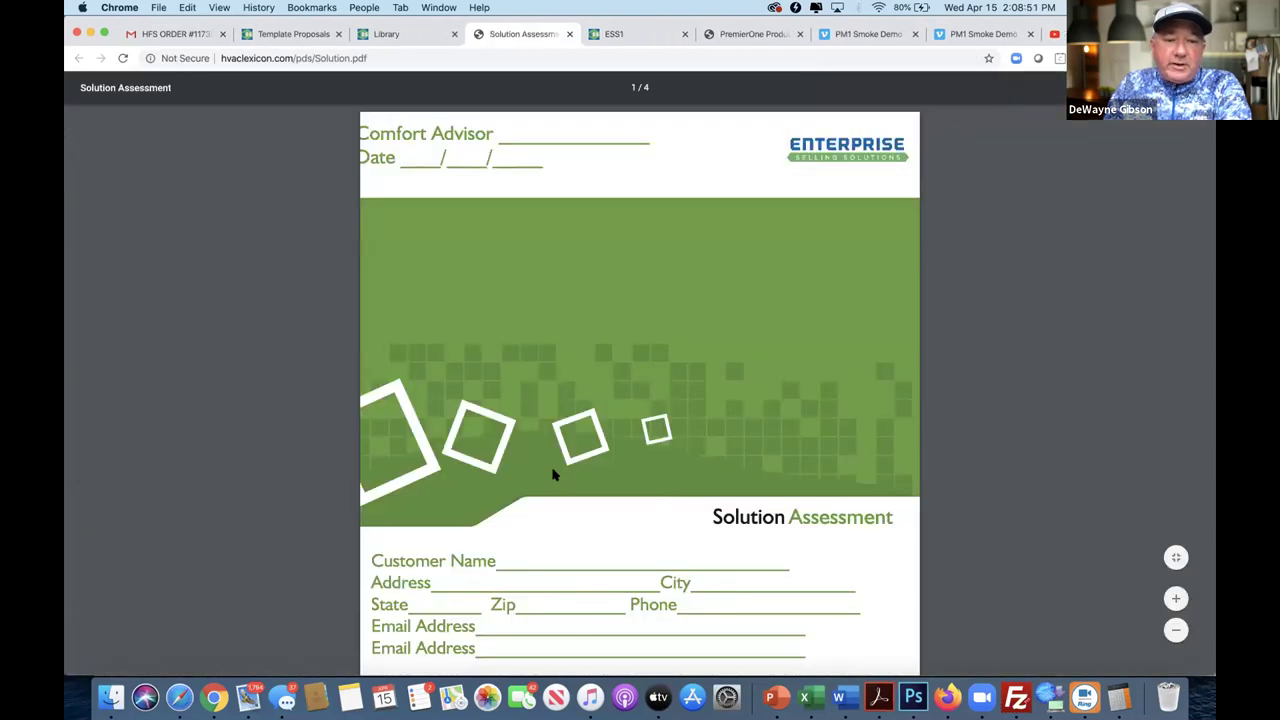
- Look through the Solution Assessment's customer and equipment fields and its homeowner questions about problems, allergies, decision-making and budget
scroll(553, 475, down, 5)
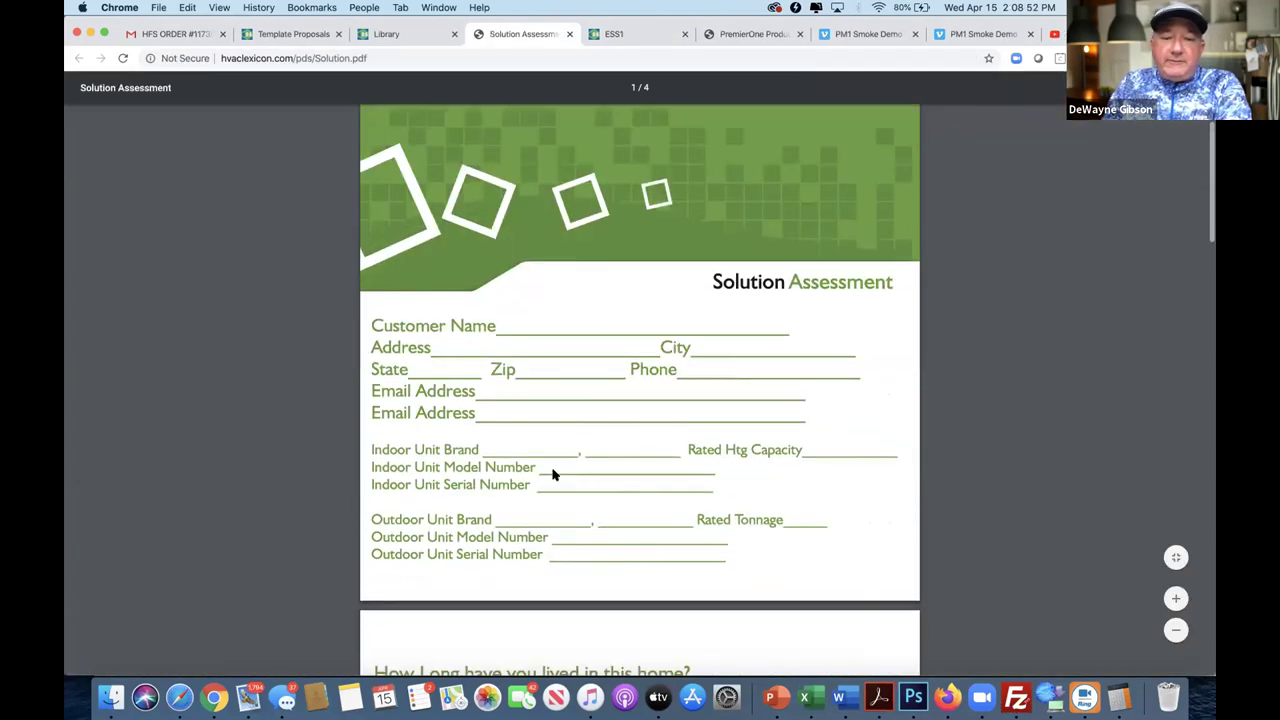
scroll(553, 475, down, 9)
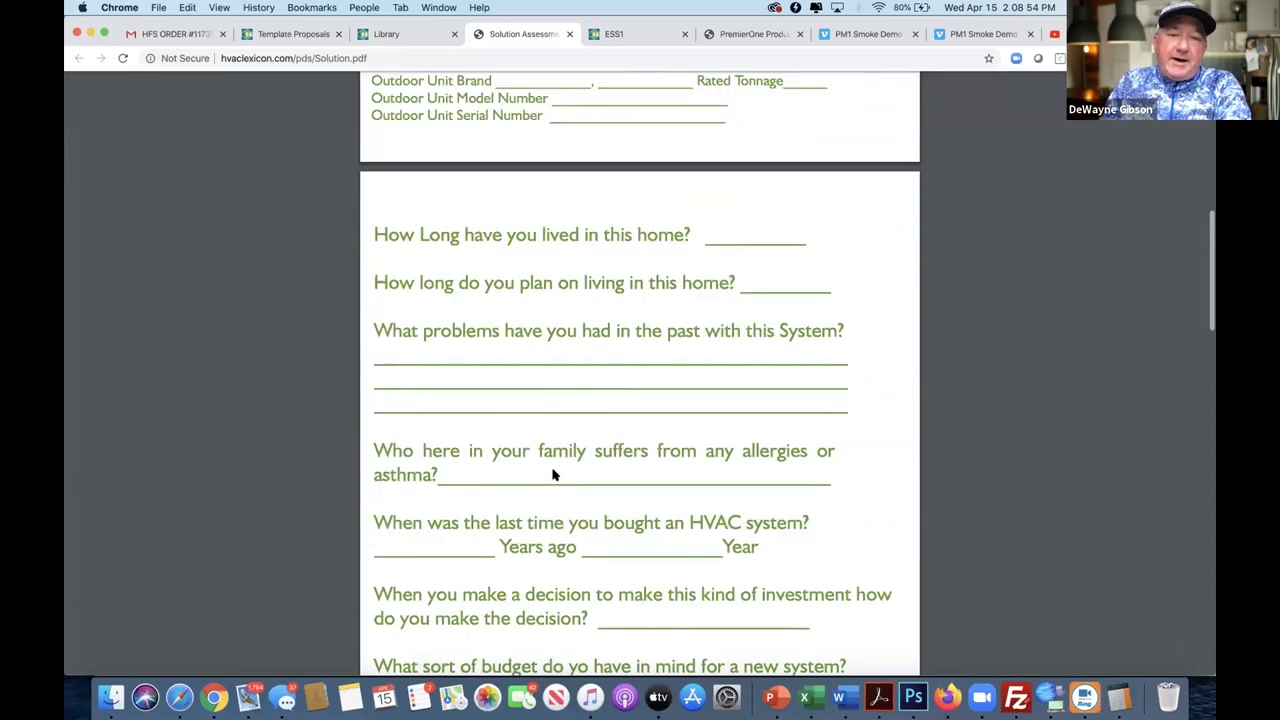
scroll(553, 475, down, 1)
scroll(553, 475, down, 3)
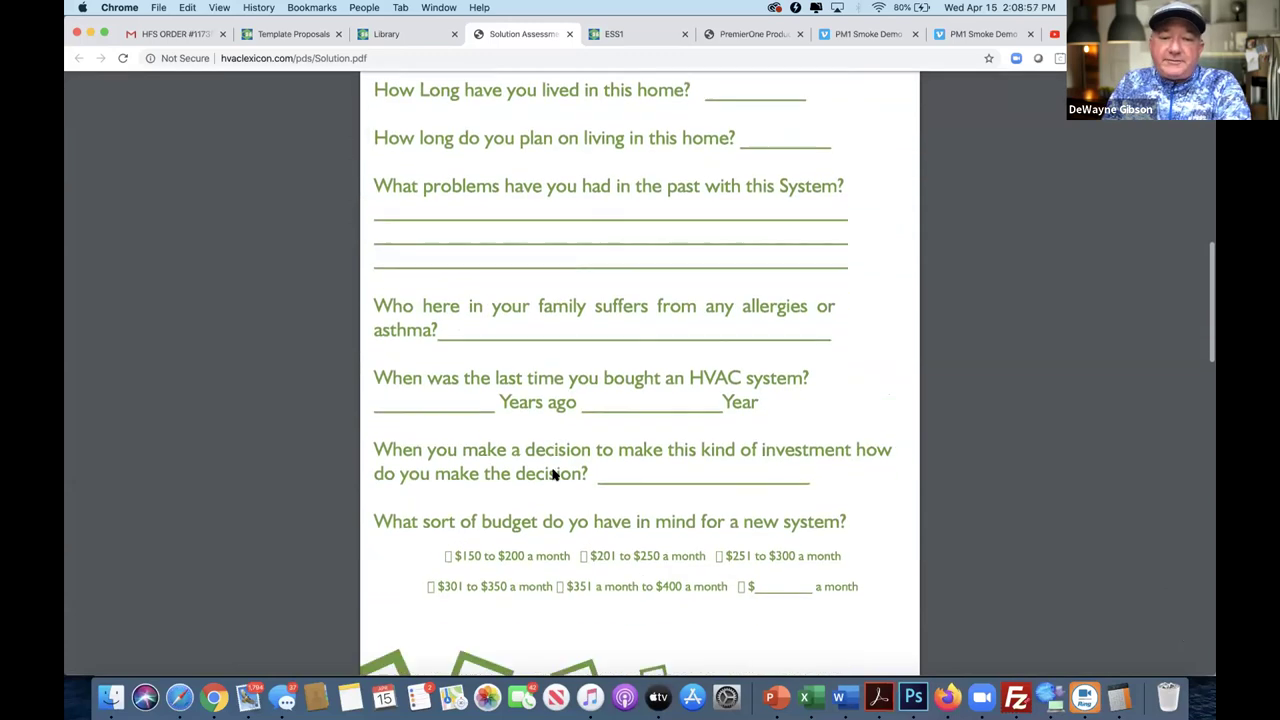
scroll(553, 475, up, 1)
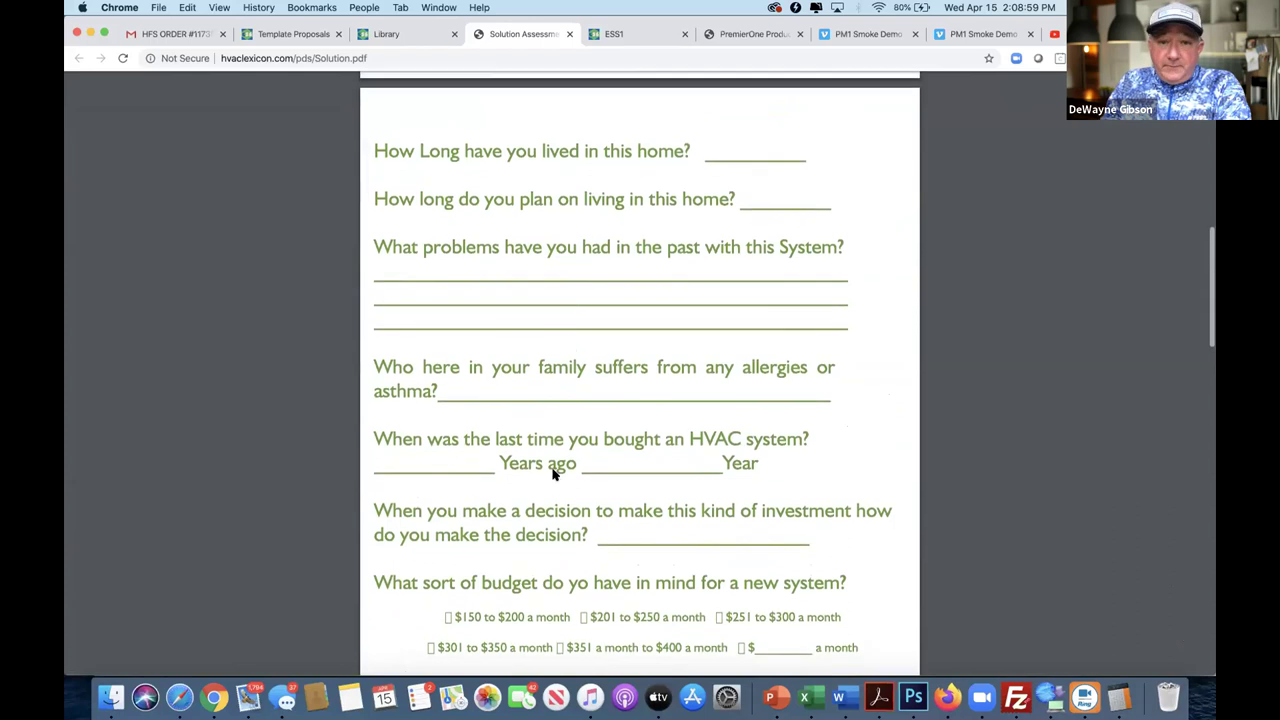
scroll(553, 475, down, 1)
scroll(553, 475, down, 1)
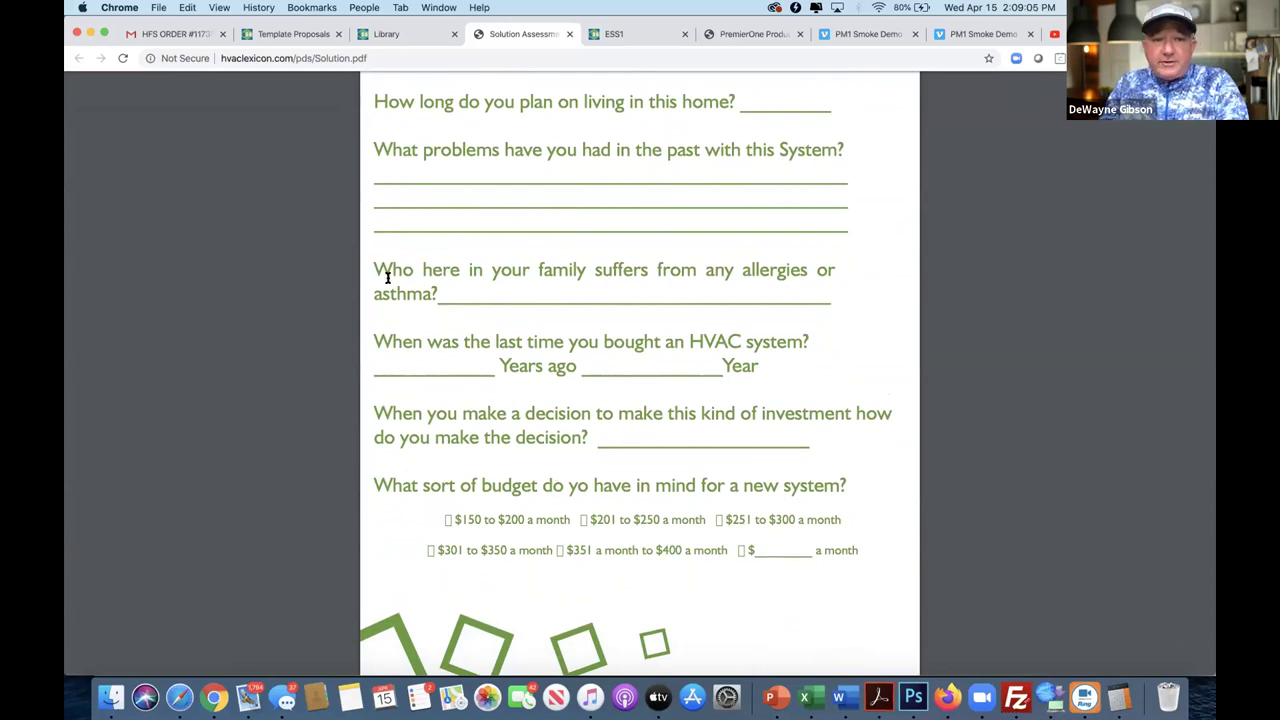
- Highlight the assessment question asking who in the family suffers from any allergies or asthma
drag(372, 263, 536, 301)
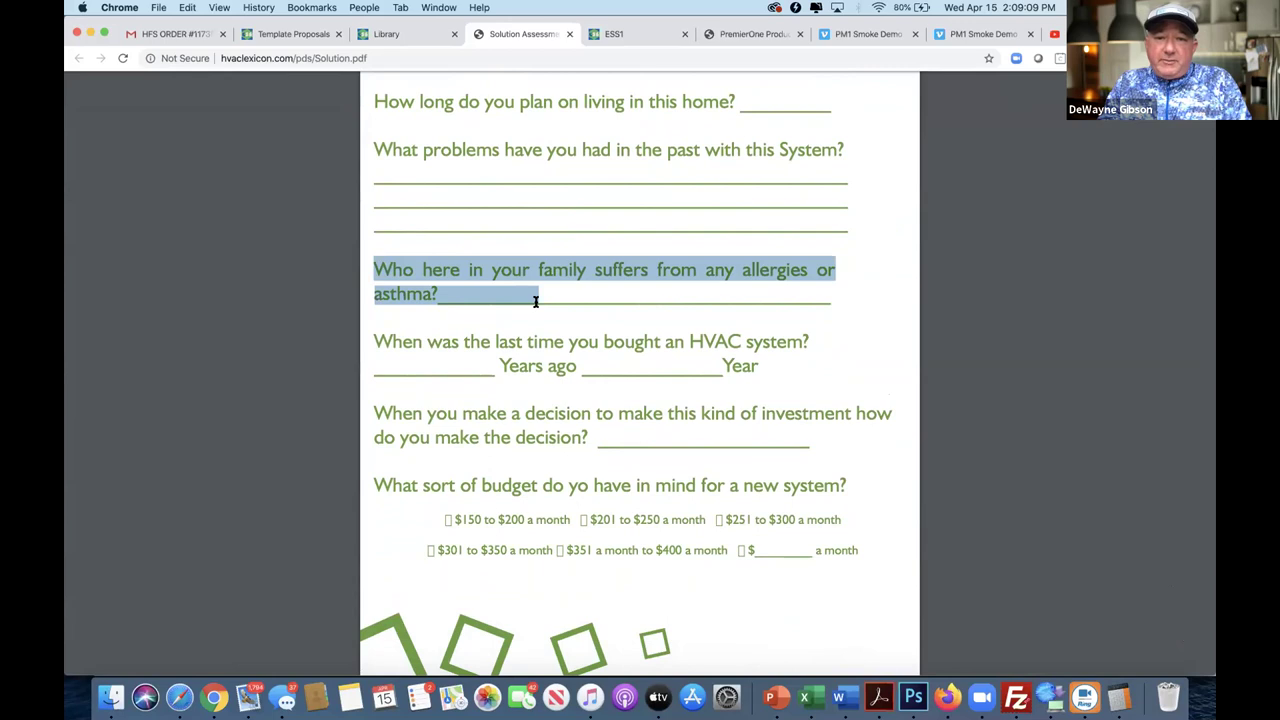
drag(396, 266, 376, 268)
click(376, 268)
drag(437, 293, 630, 281)
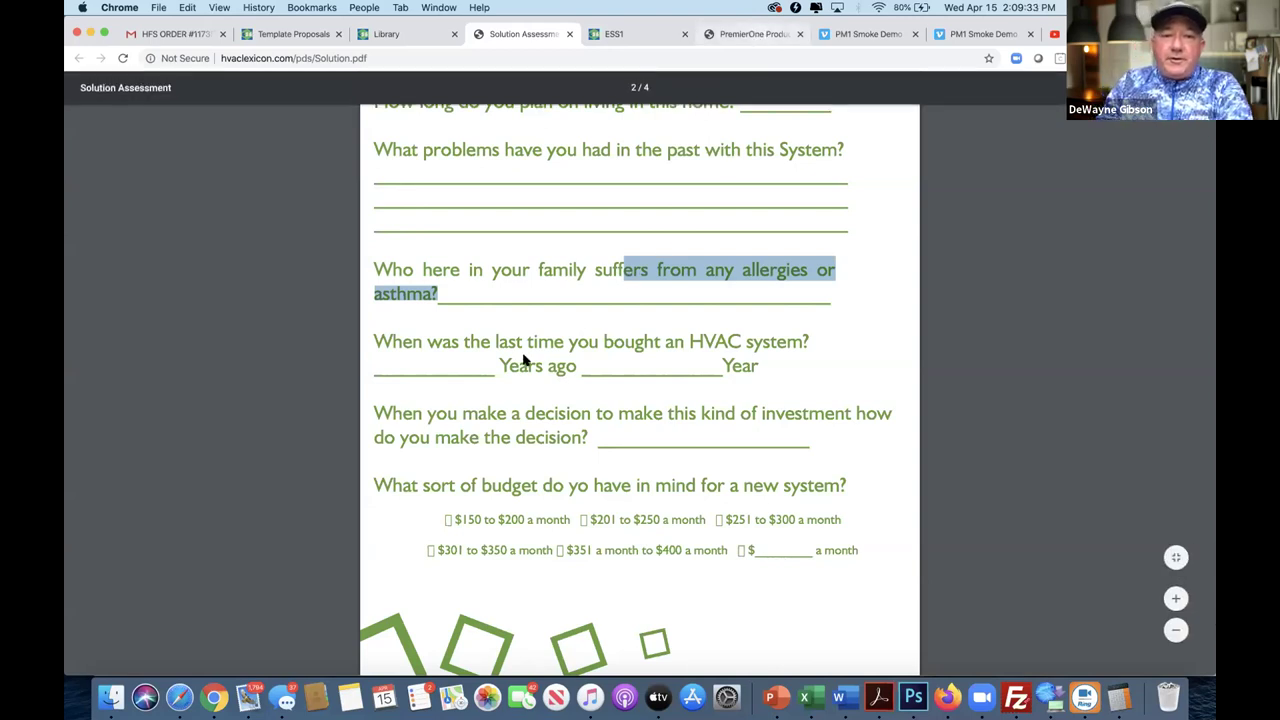
- Switch to the PremierOne website and show its home page with the indoor pollutant pie chart
click(750, 34)
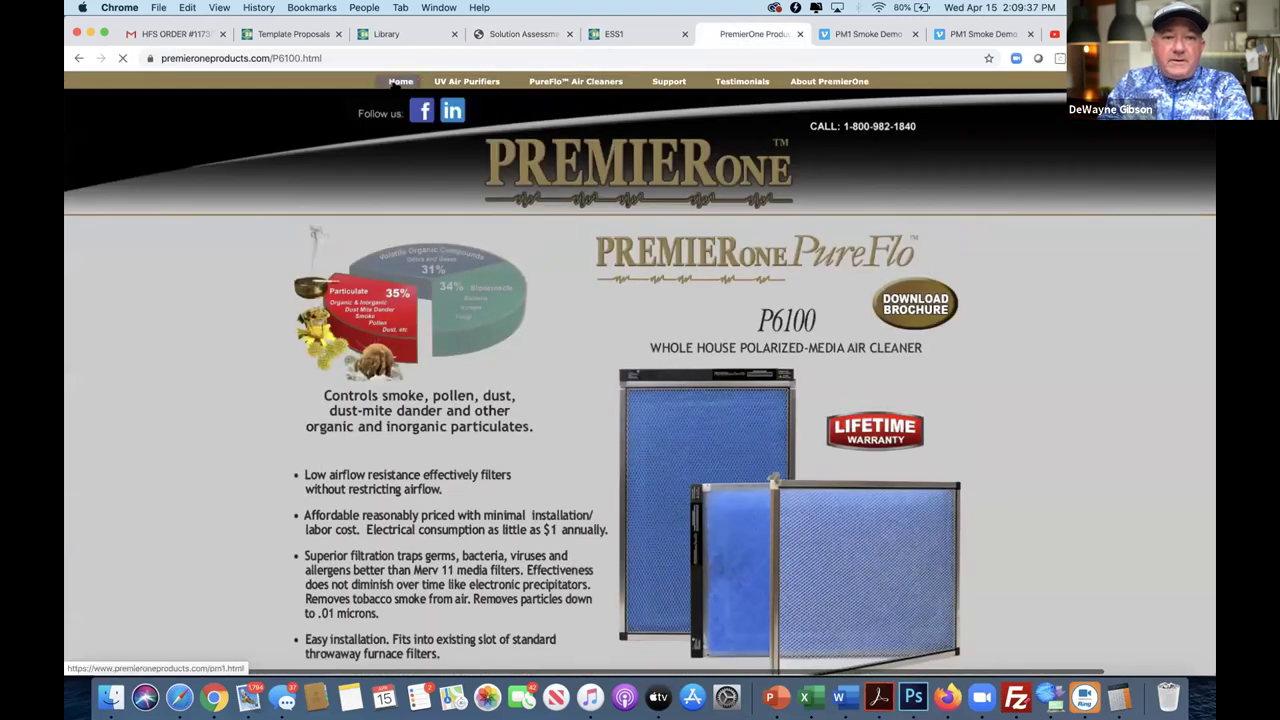
click(478, 412)
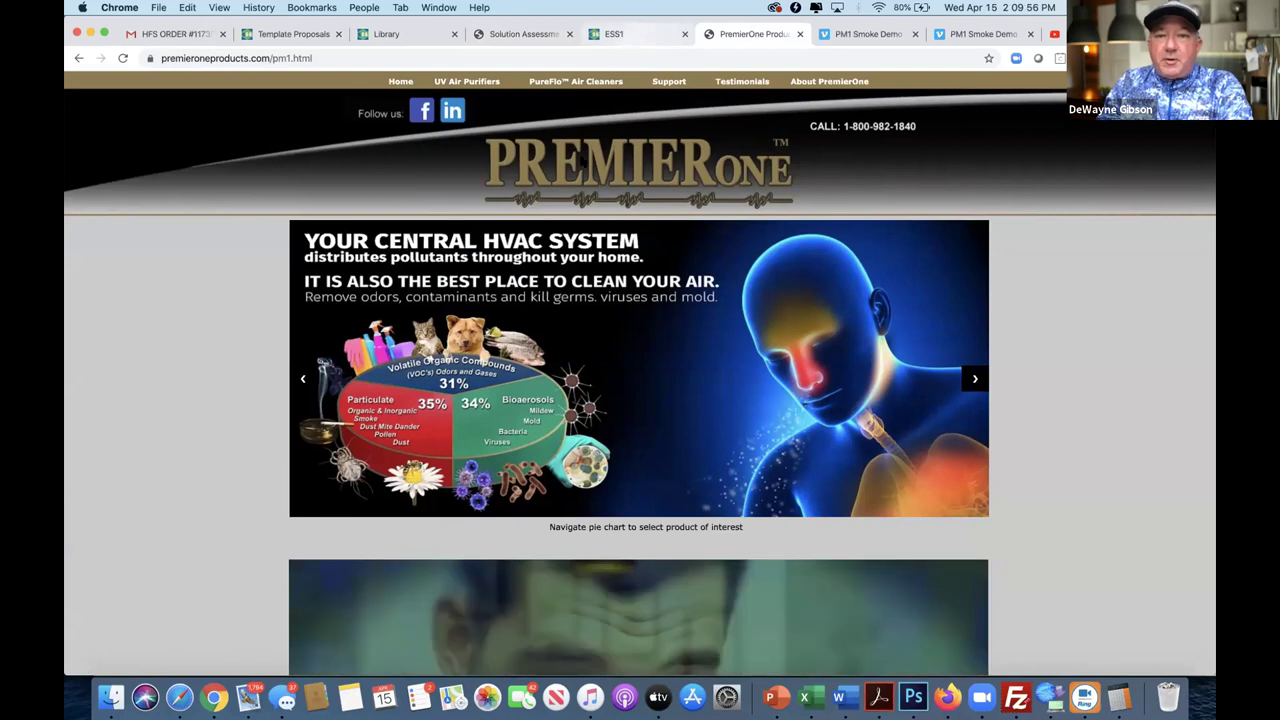
- Go back to the HVACBizPro Library page and open the Help site with the team's advice articles
key(ctrl+shift+Tab)
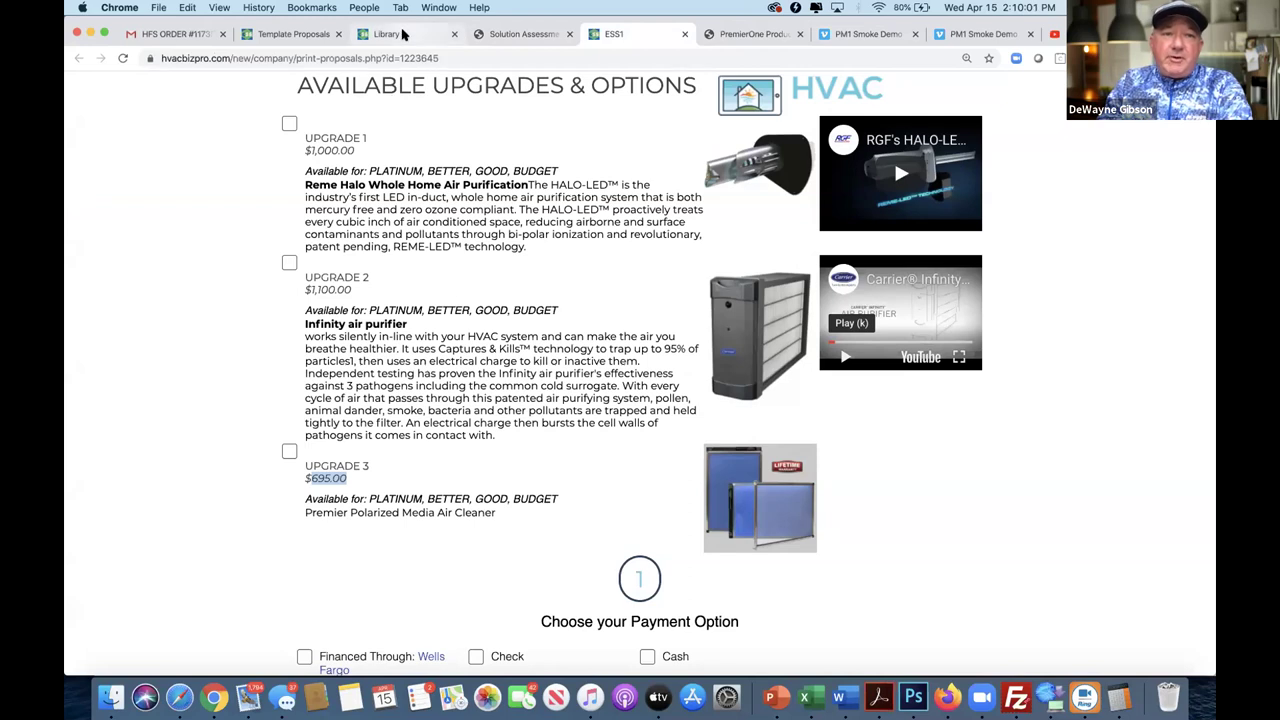
key(ctrl+shift+Tab)
key(ctrl+shift+Tab)
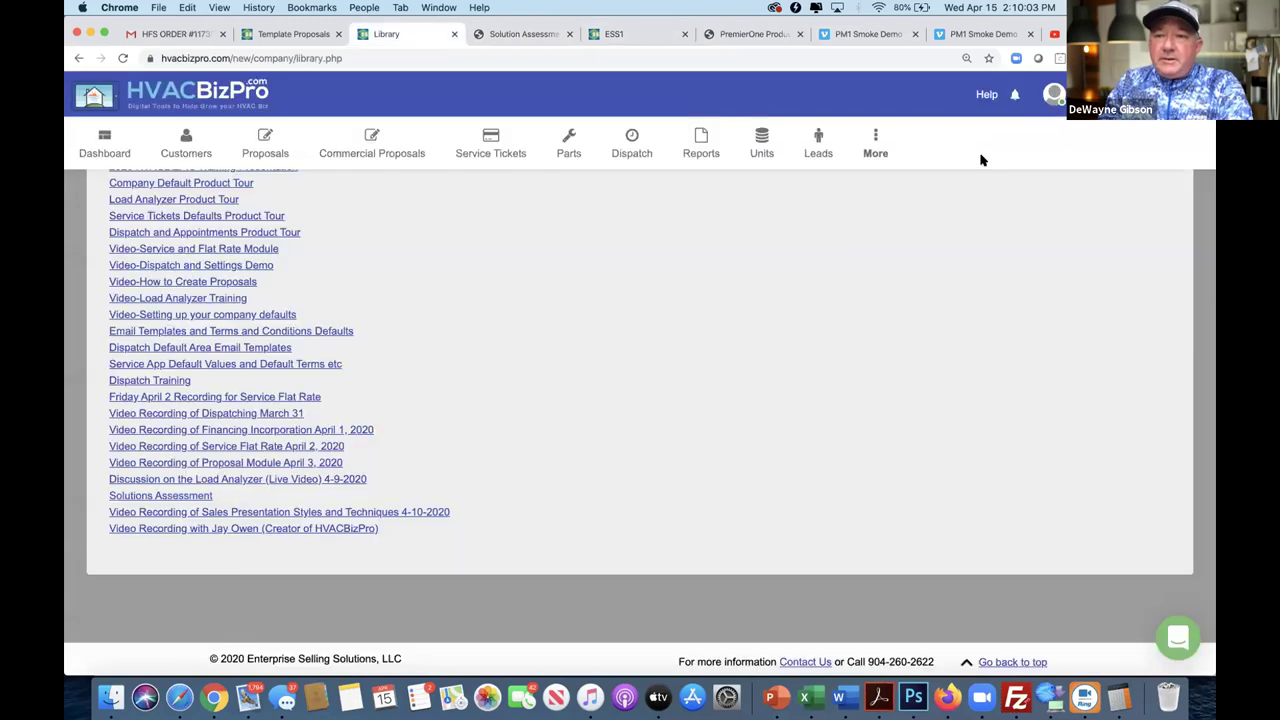
click(987, 95)
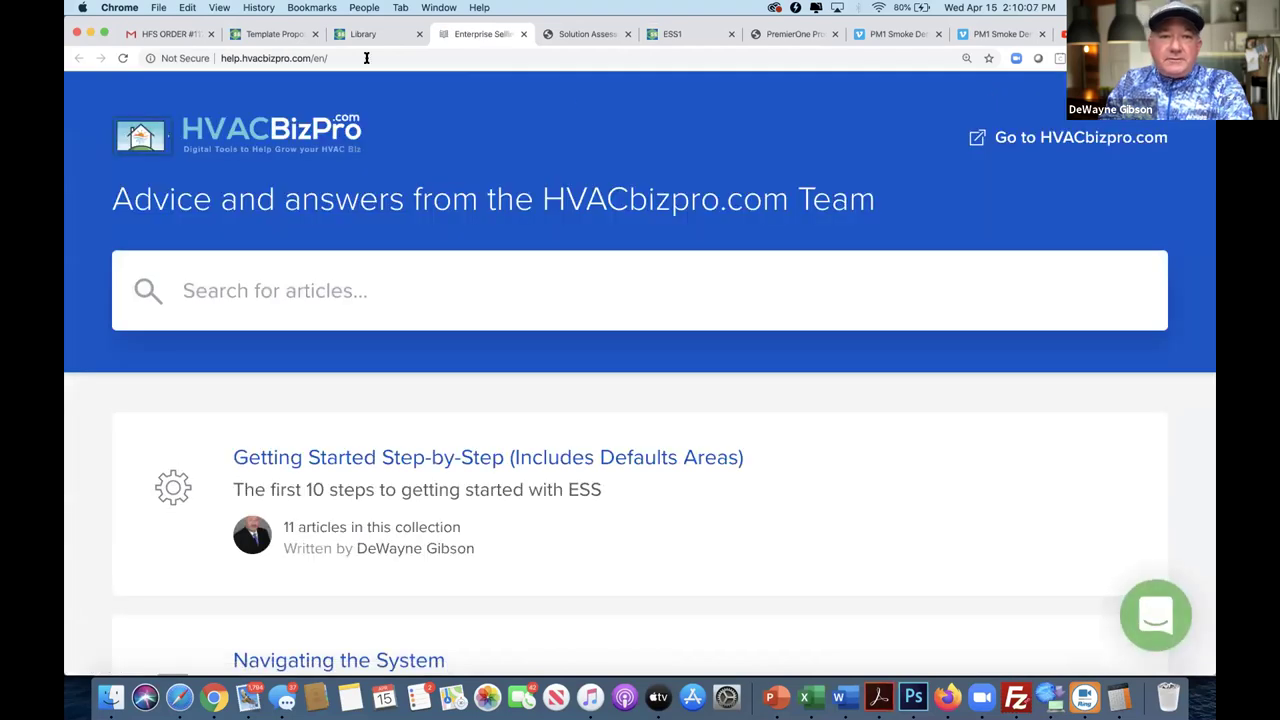
click(373, 37)
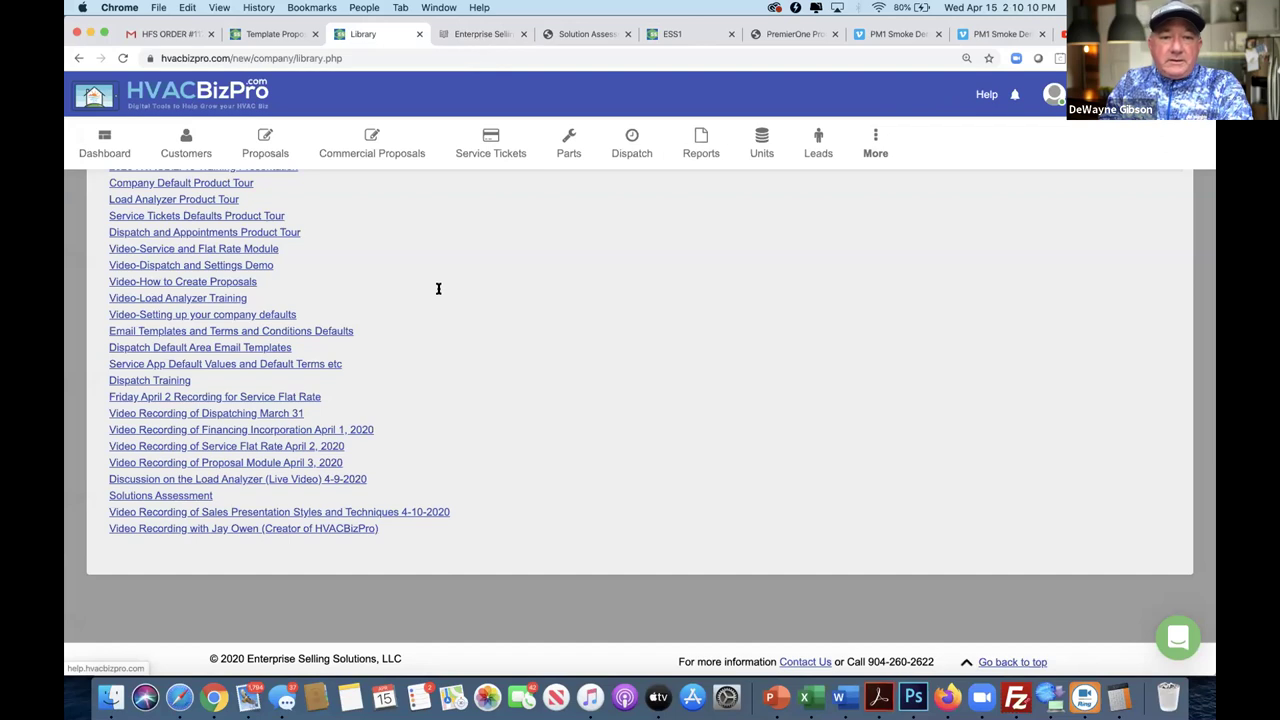
key(ctrl+Tab)
- Search the help articles for "corona" and open the one on speaking to customers about Corona Virus and Indoor Air Quality problems
scroll(586, 460, down, 5)
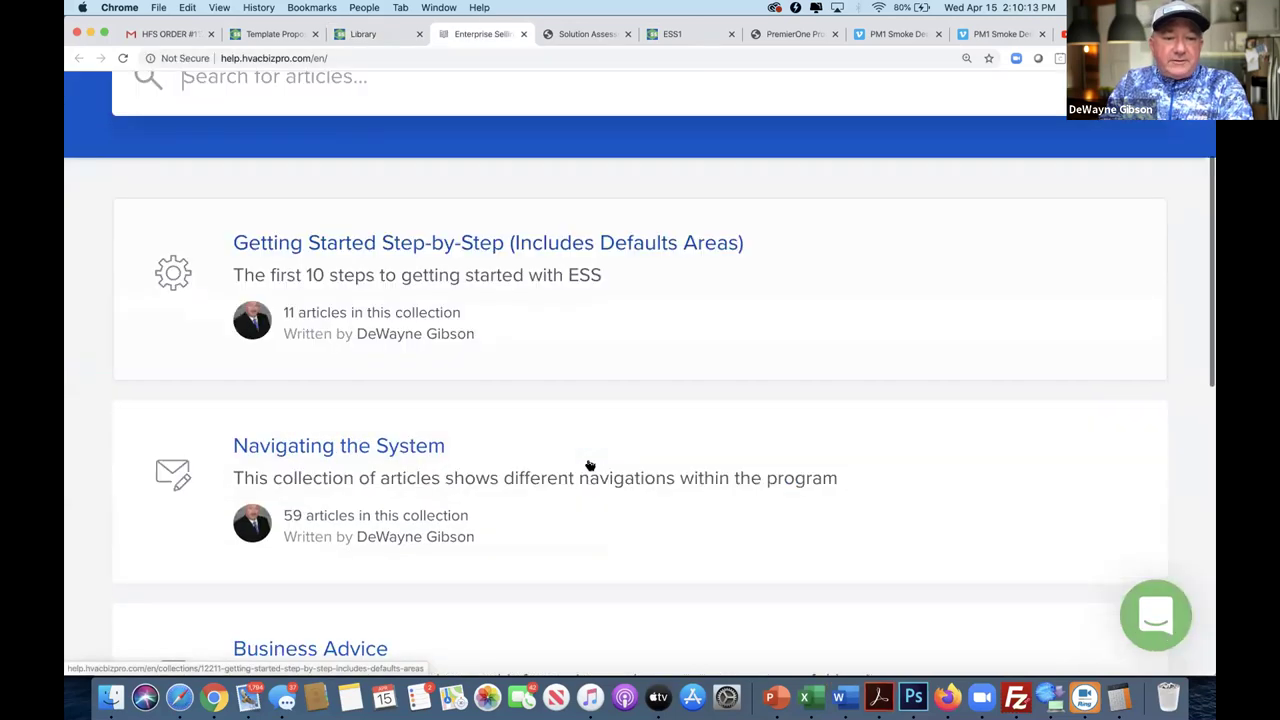
scroll(522, 361, up, 5)
click(474, 289)
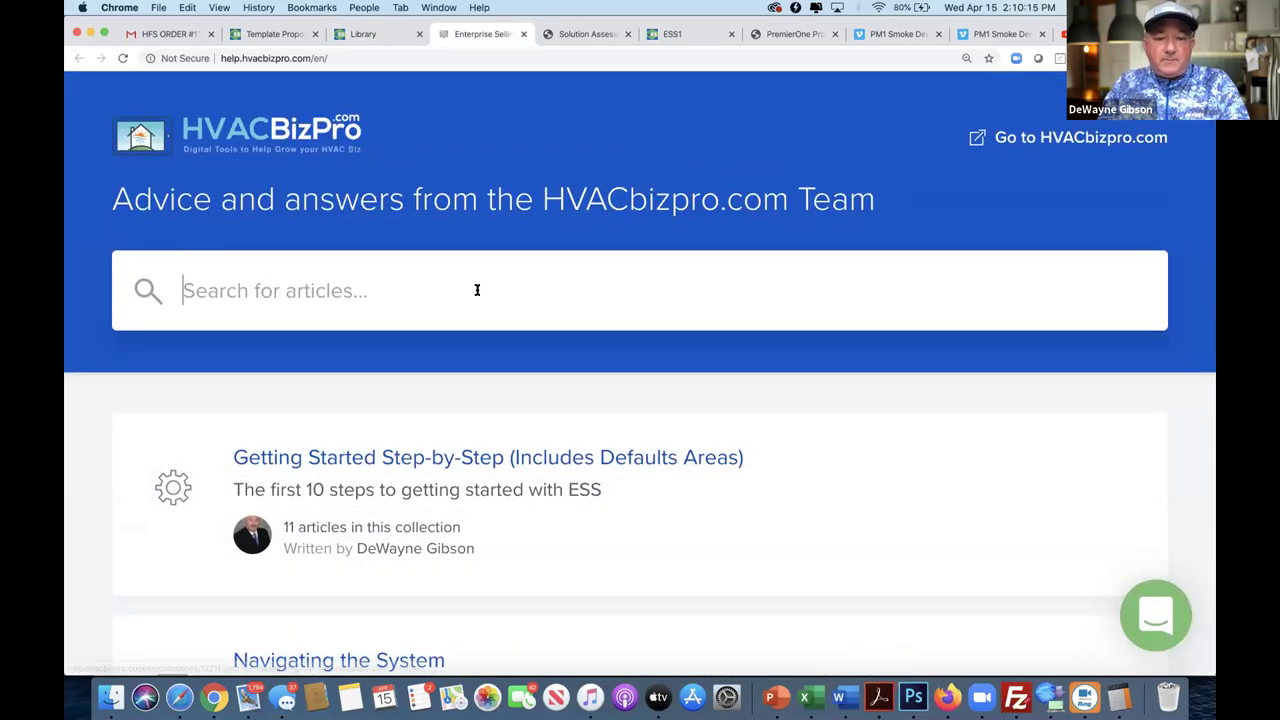
text(corona)
scroll(594, 480, down, 3)
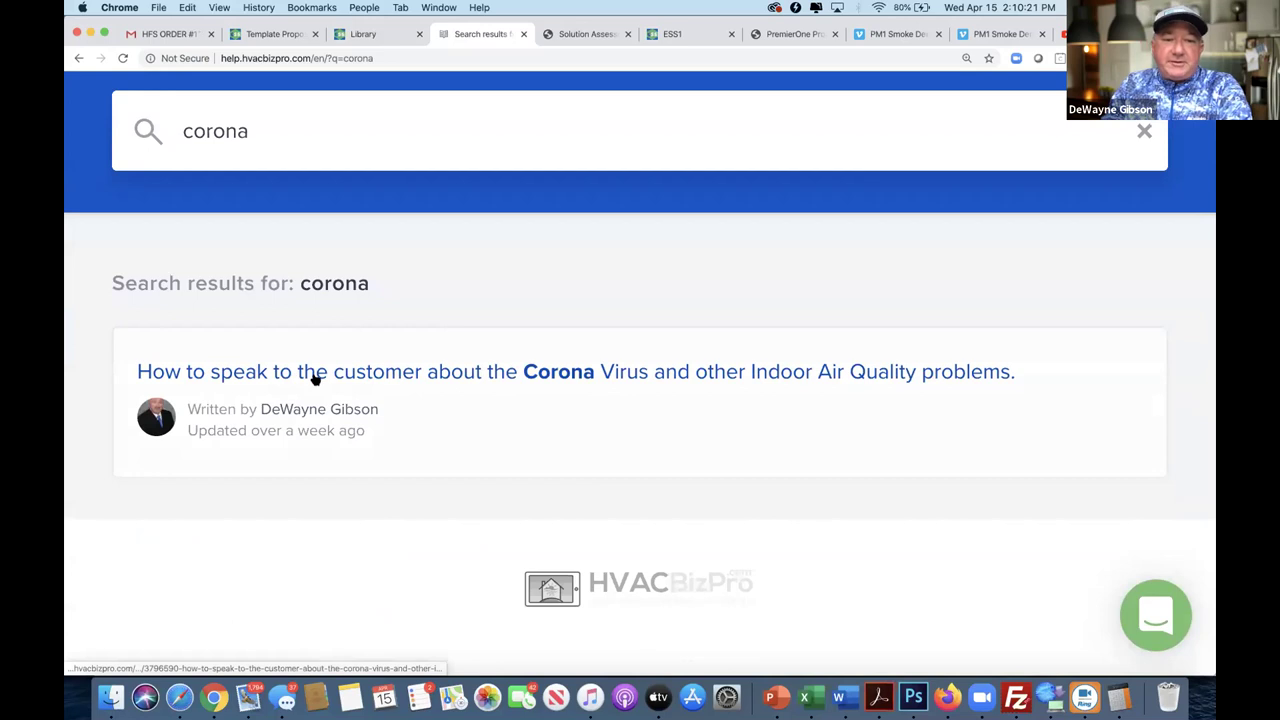
click(368, 376)
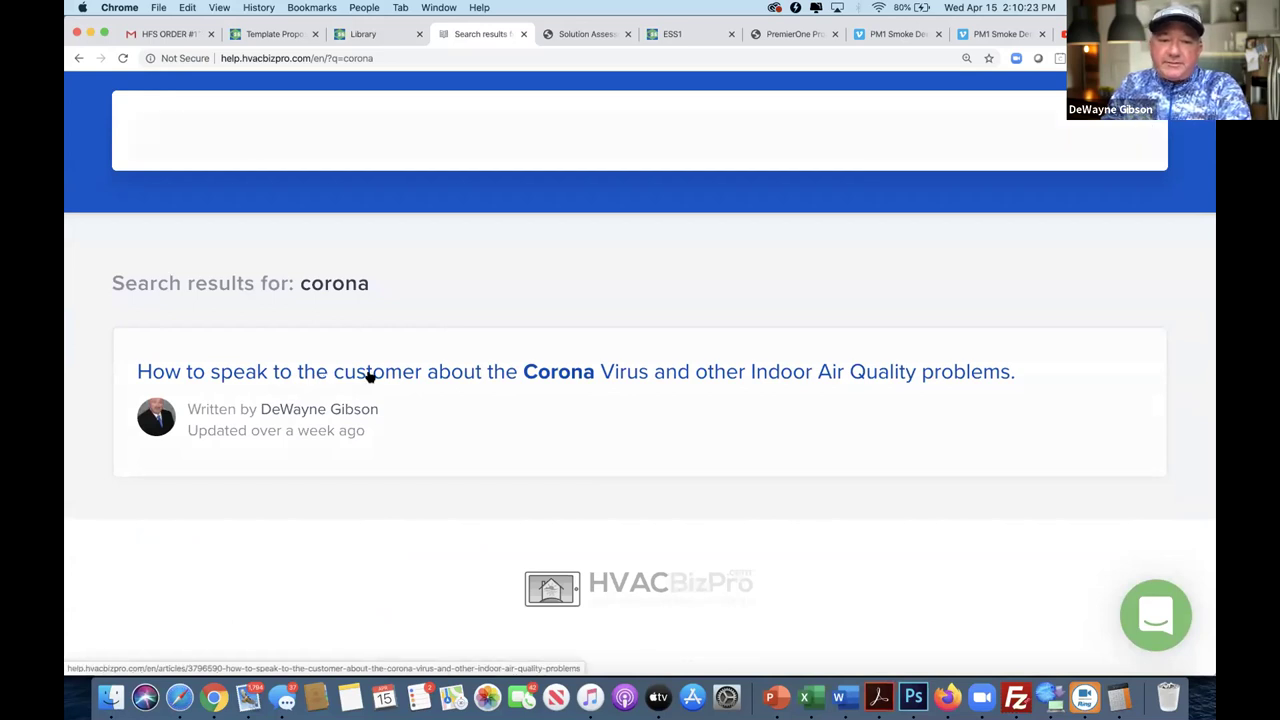
- Read the article's introduction and its list of Indoor Air Quality aspects down to the Discovery section
scroll(202, 463, down, 3)
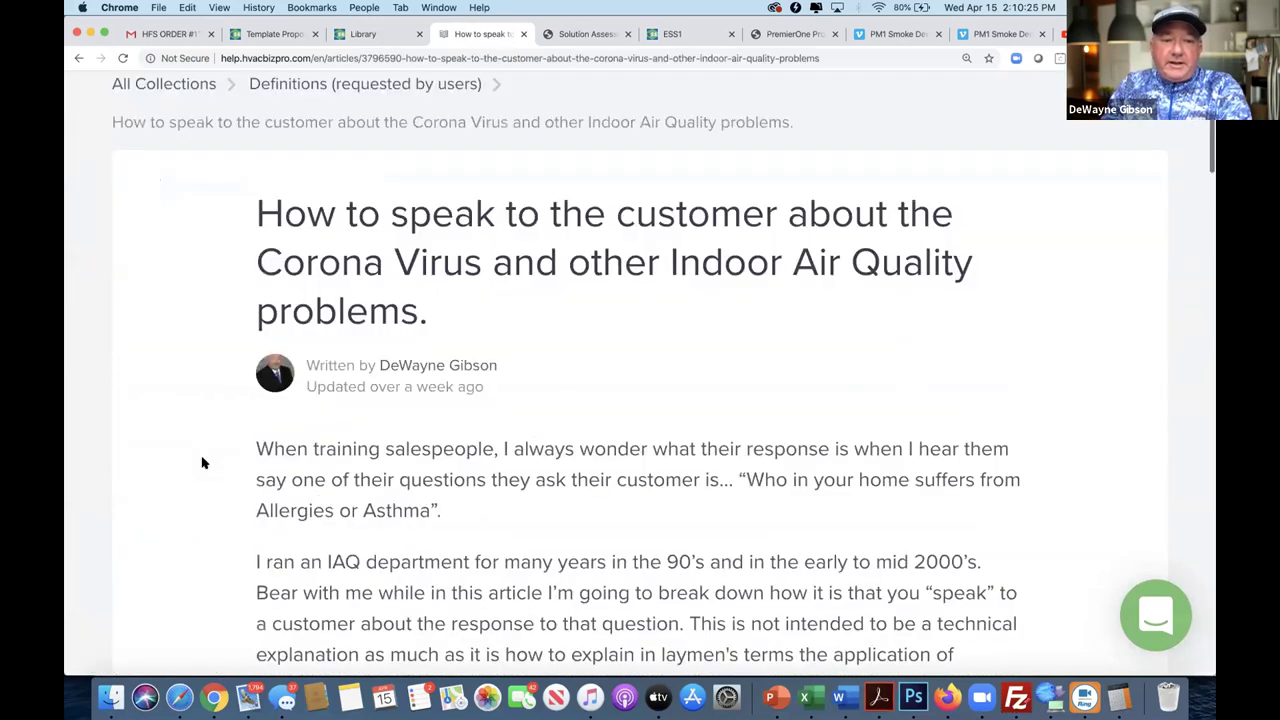
scroll(202, 463, down, 3)
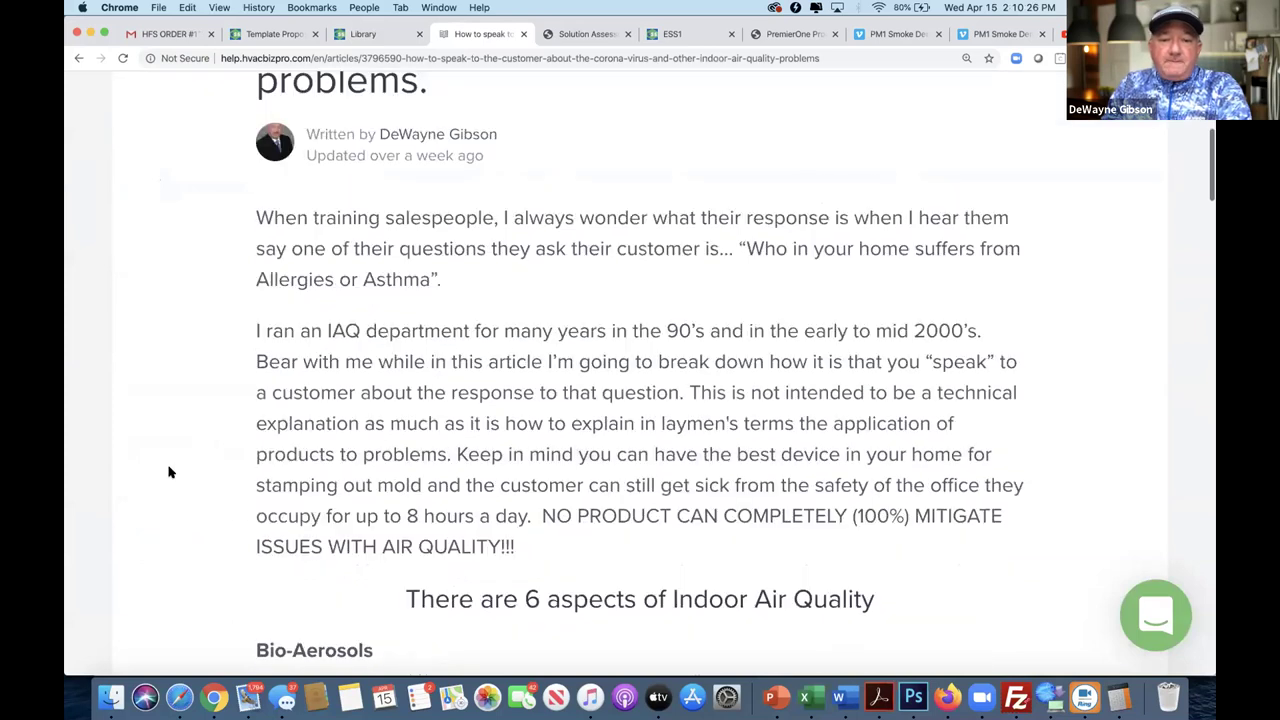
scroll(170, 472, down, 5)
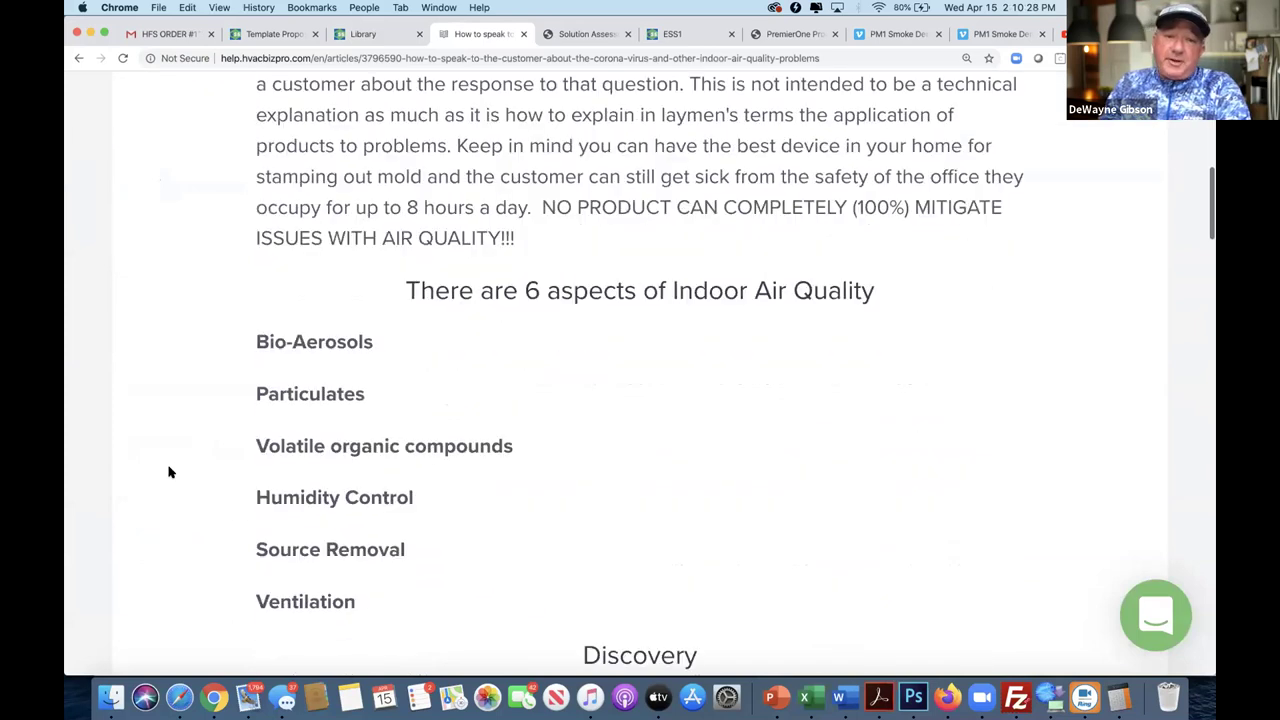
scroll(170, 472, down, 1)
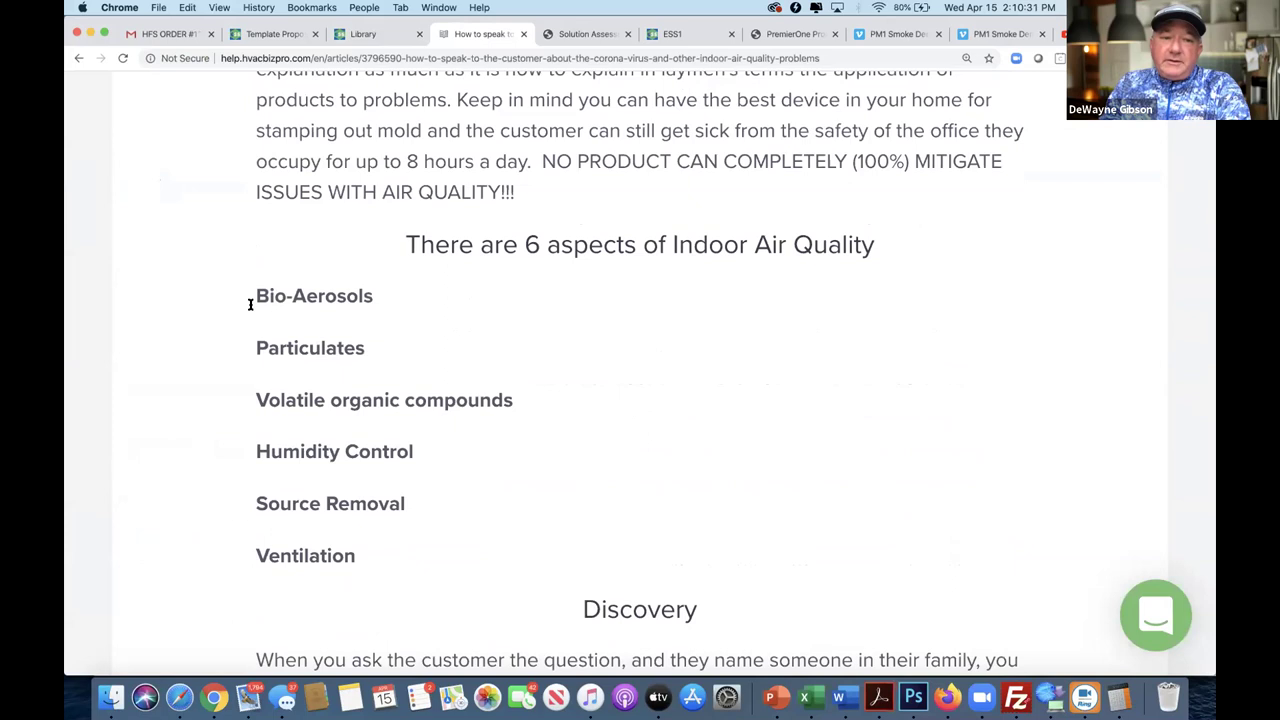
scroll(155, 480, down, 1)
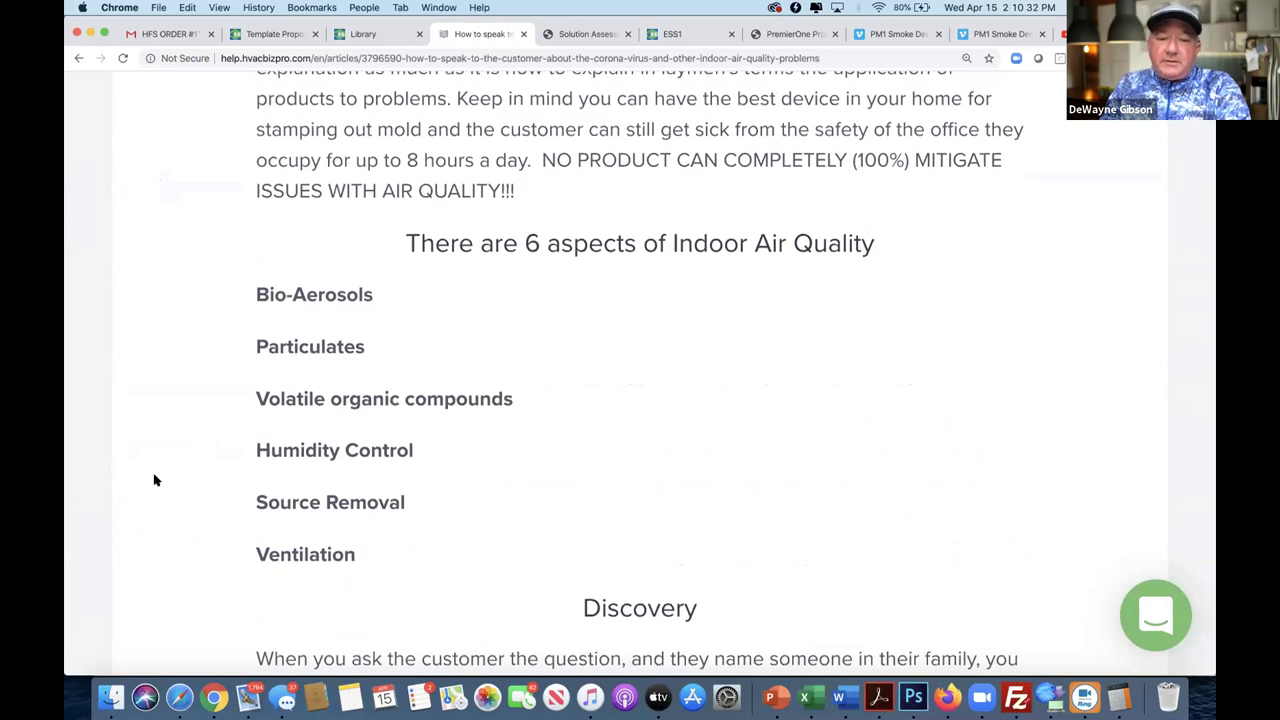
scroll(155, 480, down, 2)
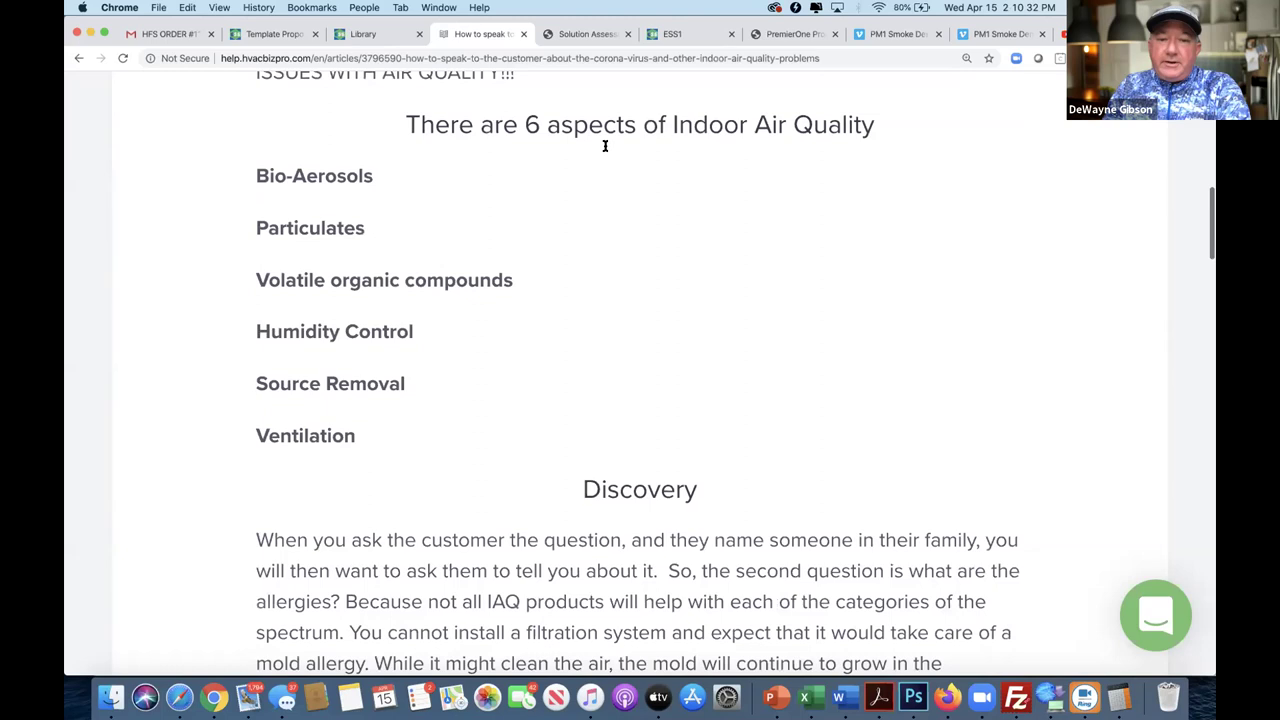
- Read the rest of the article from the Discovery and Bio-Aerosol sections down to the Ask Your TM advice on offering upgrades
scroll(605, 146, down, 3)
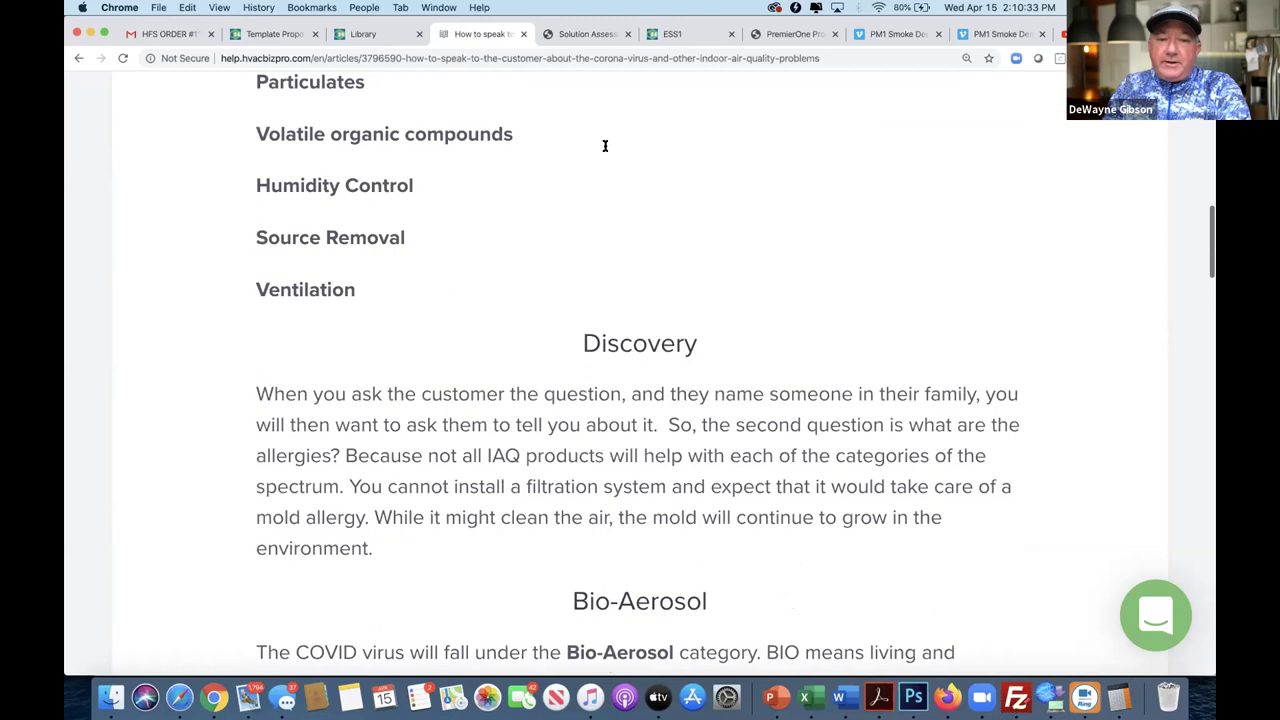
scroll(523, 416, down, 4)
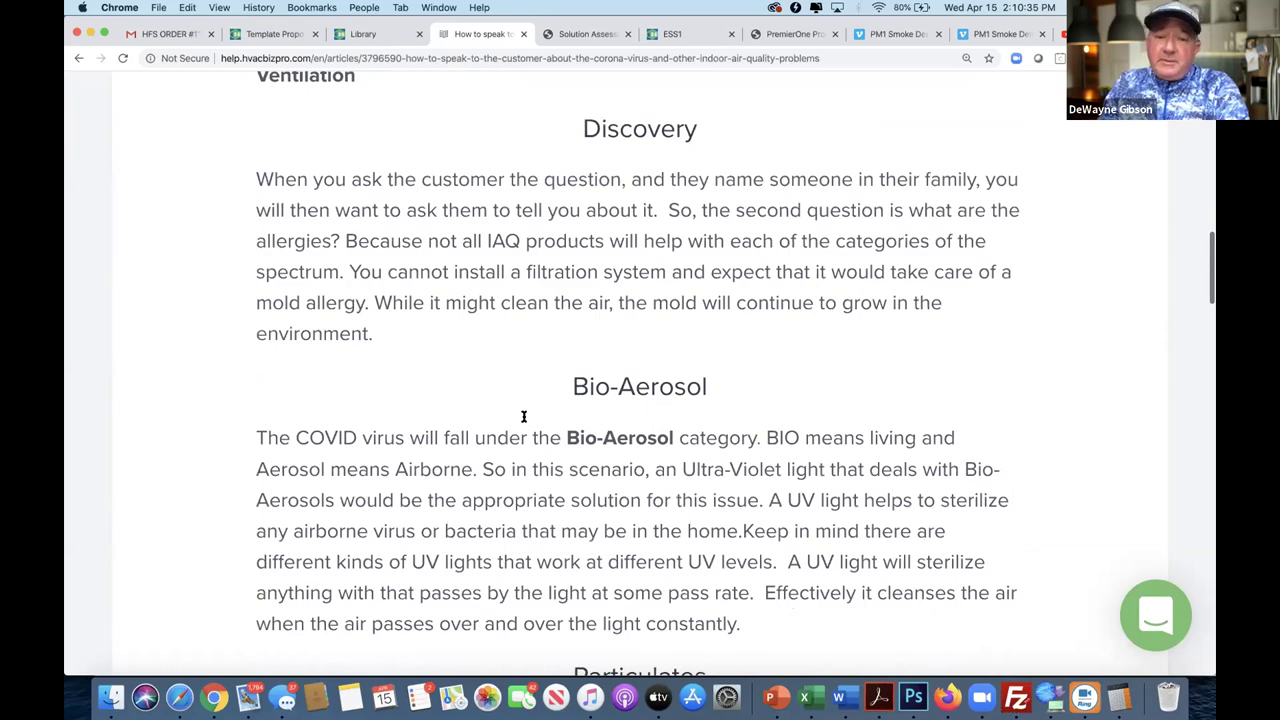
scroll(523, 416, down, 15)
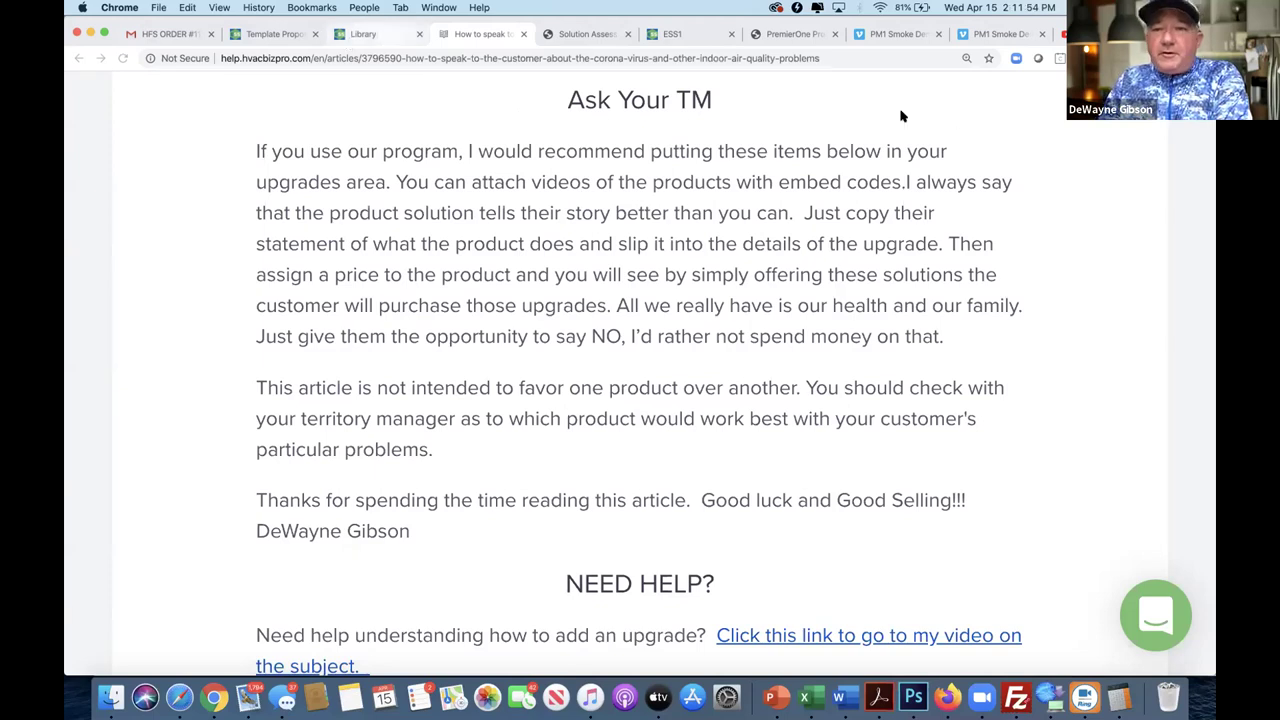
- Return to the HVACBizPro Library page and log out of the account
key(ctrl+shift+Tab)
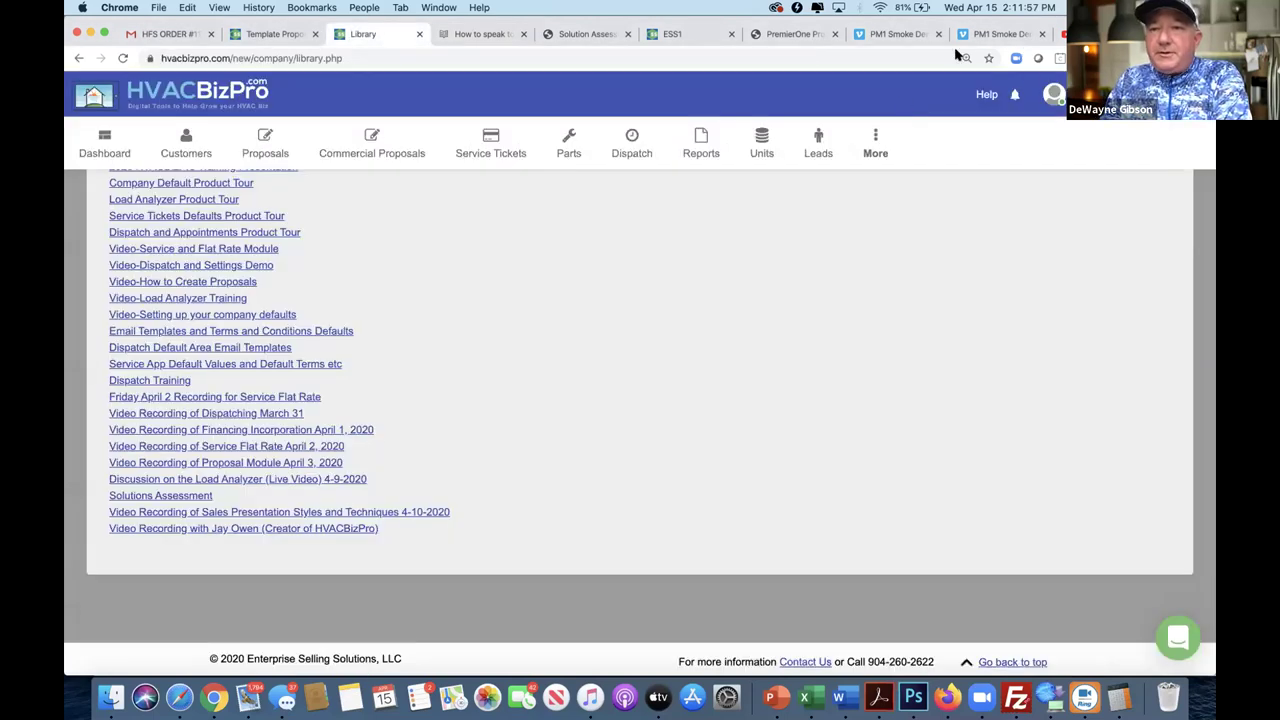
click(1150, 95)
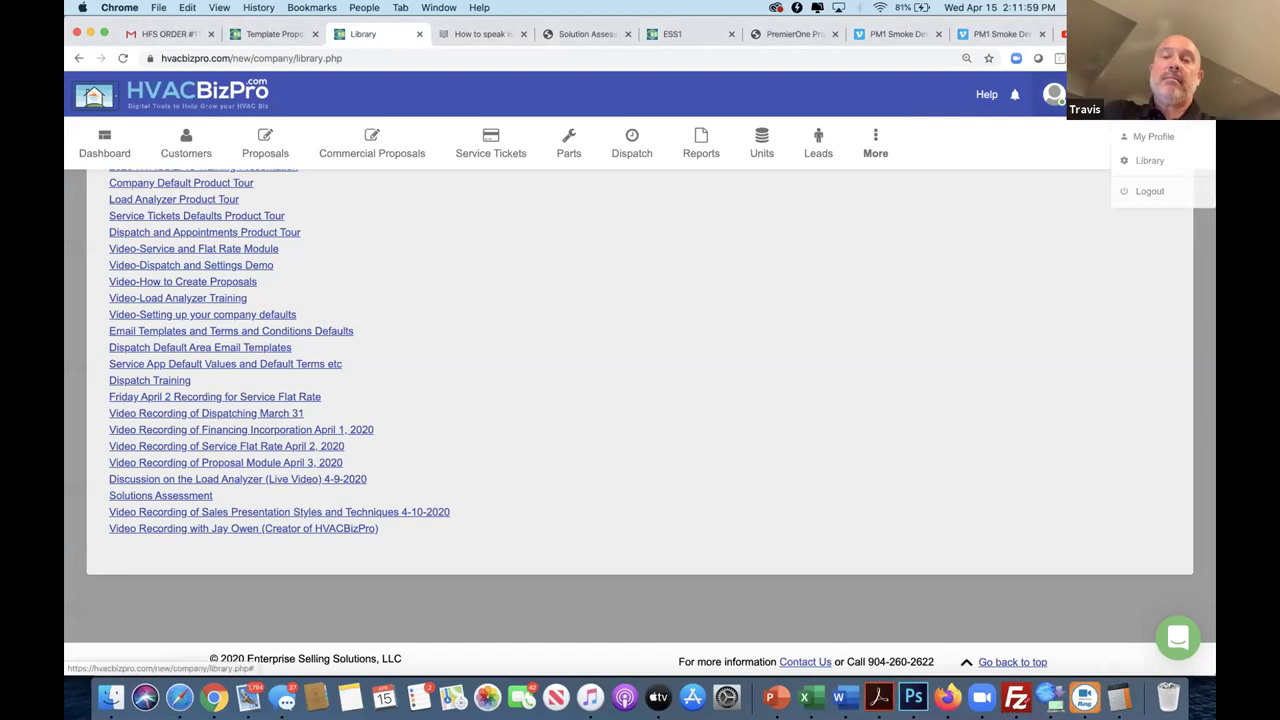
click(1142, 202)
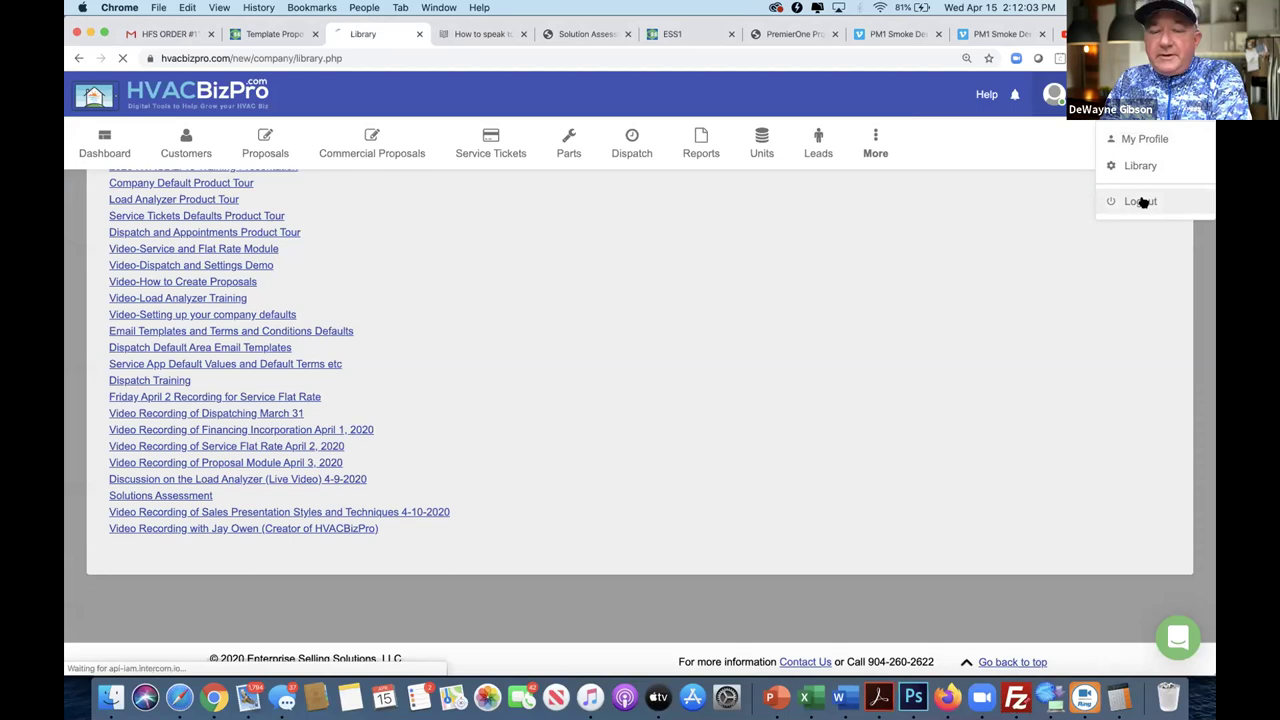